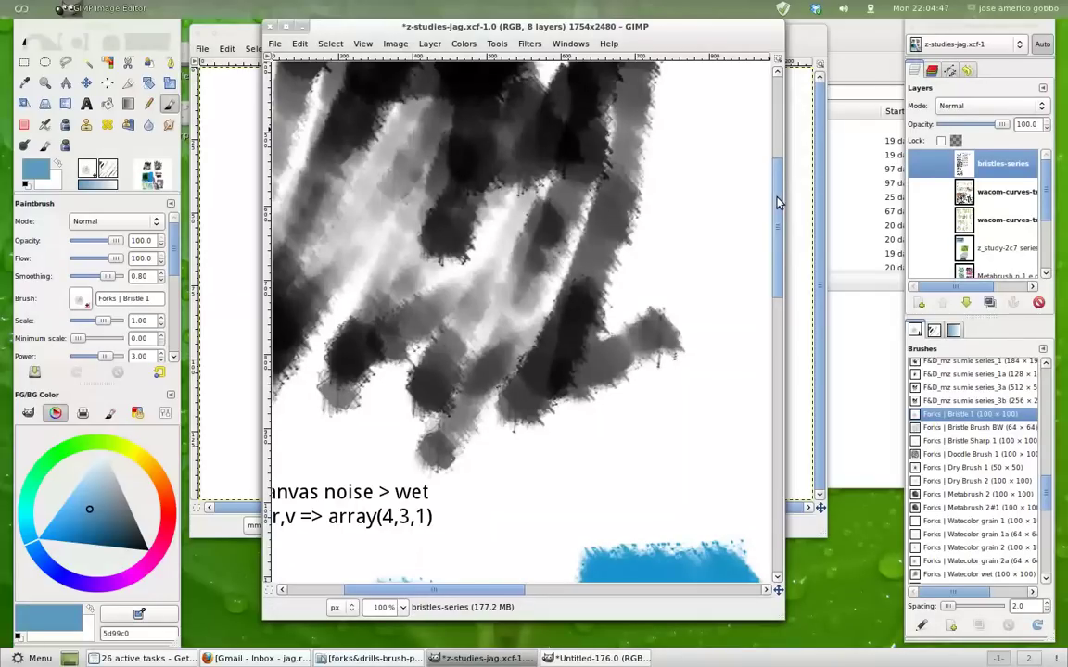
Step: Pan around the canvas to review the bristles-series green, blue and mauve brush-stroke studies
{"action": "mouse_move", "coordinate": [778, 202]}
{"action": "left_mouse_down"}
{"action": "mouse_move", "coordinate": [778, 105]}
{"action": "mouse_move", "coordinate": [776, 137]}
{"action": "left_mouse_up"}
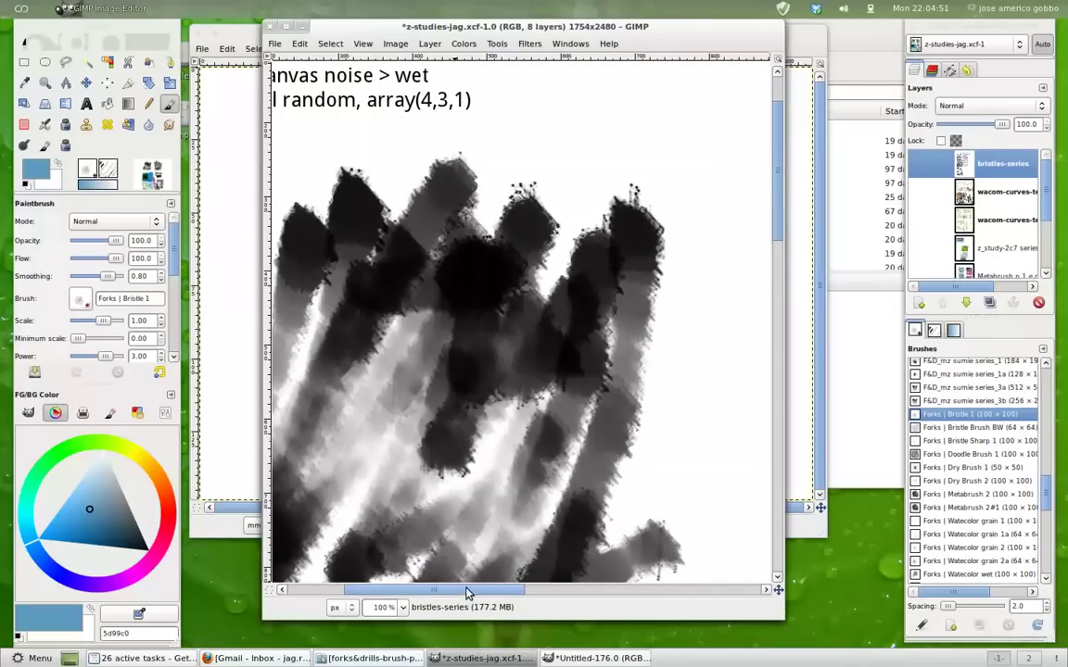
{"action": "left_click_drag", "start_coordinate": [440, 590], "coordinate": [378, 589]}
{"action": "mouse_move", "coordinate": [779, 199]}
{"action": "left_mouse_down"}
{"action": "mouse_move", "coordinate": [786, 436]}
{"action": "mouse_move", "coordinate": [768, 526]}
{"action": "mouse_move", "coordinate": [775, 216]}
{"action": "left_mouse_up"}
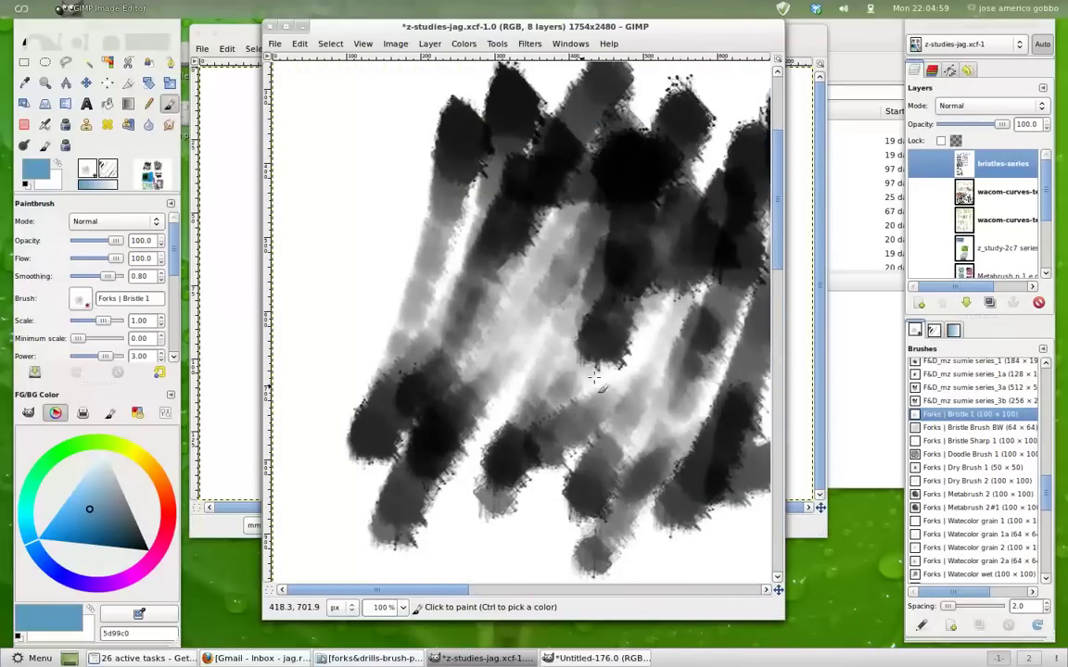
{"action": "mouse_move", "coordinate": [431, 593]}
{"action": "left_mouse_down"}
{"action": "mouse_move", "coordinate": [704, 591]}
{"action": "mouse_move", "coordinate": [613, 596]}
{"action": "left_mouse_up"}
{"action": "mouse_move", "coordinate": [776, 199]}
{"action": "left_mouse_down"}
{"action": "mouse_move", "coordinate": [776, 353]}
{"action": "mouse_move", "coordinate": [775, 179]}
{"action": "left_mouse_up"}
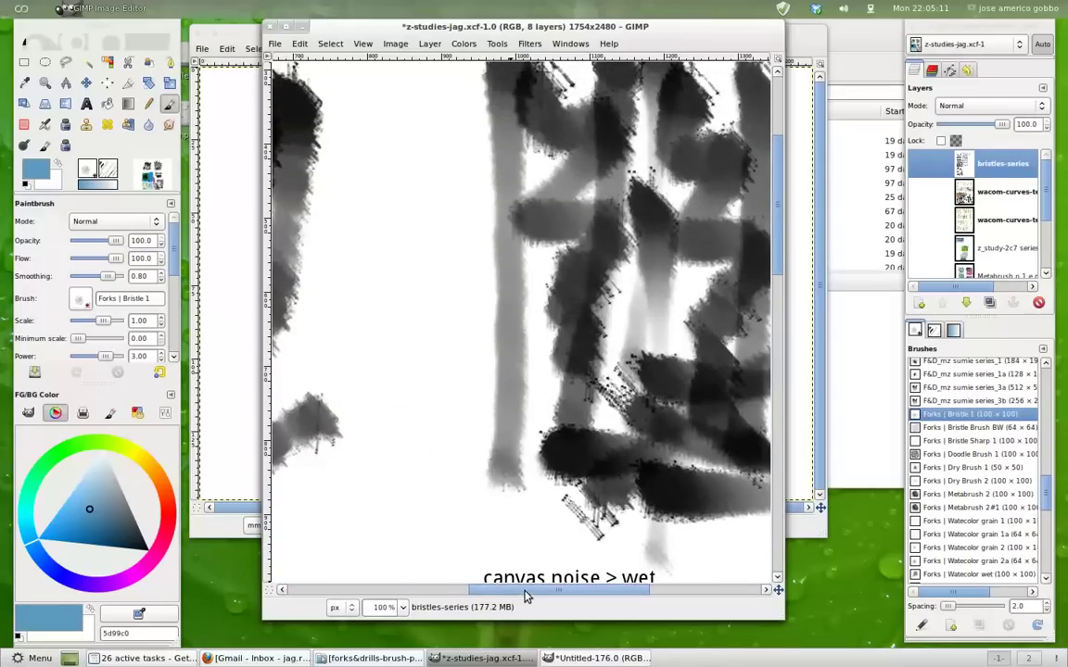
{"action": "left_click_drag", "start_coordinate": [524, 596], "coordinate": [366, 594]}
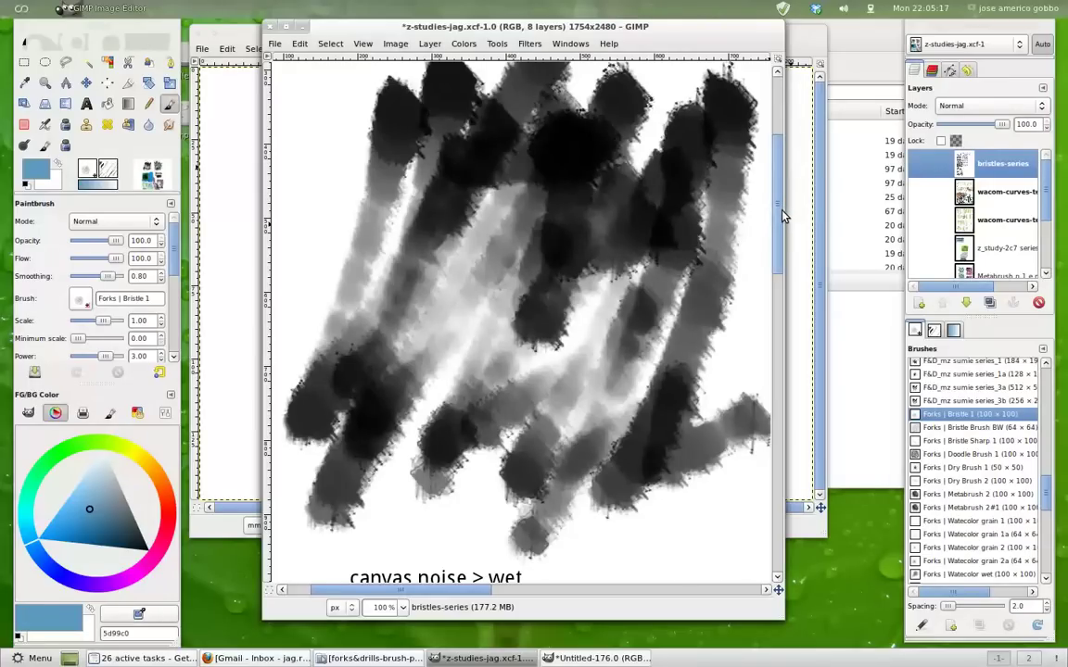
{"action": "left_click_drag", "start_coordinate": [776, 221], "coordinate": [774, 215]}
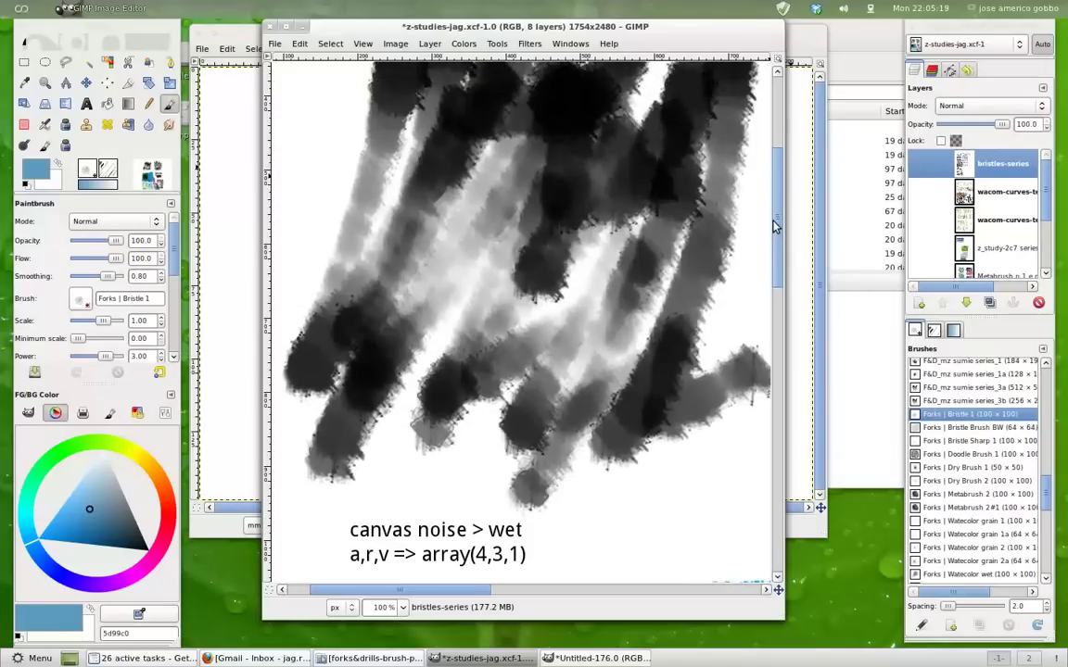
{"action": "scroll", "coordinate": [775, 215], "scroll_direction": "up", "scroll_amount": 3}
{"action": "scroll", "coordinate": [775, 215], "scroll_direction": "down", "scroll_amount": 3}
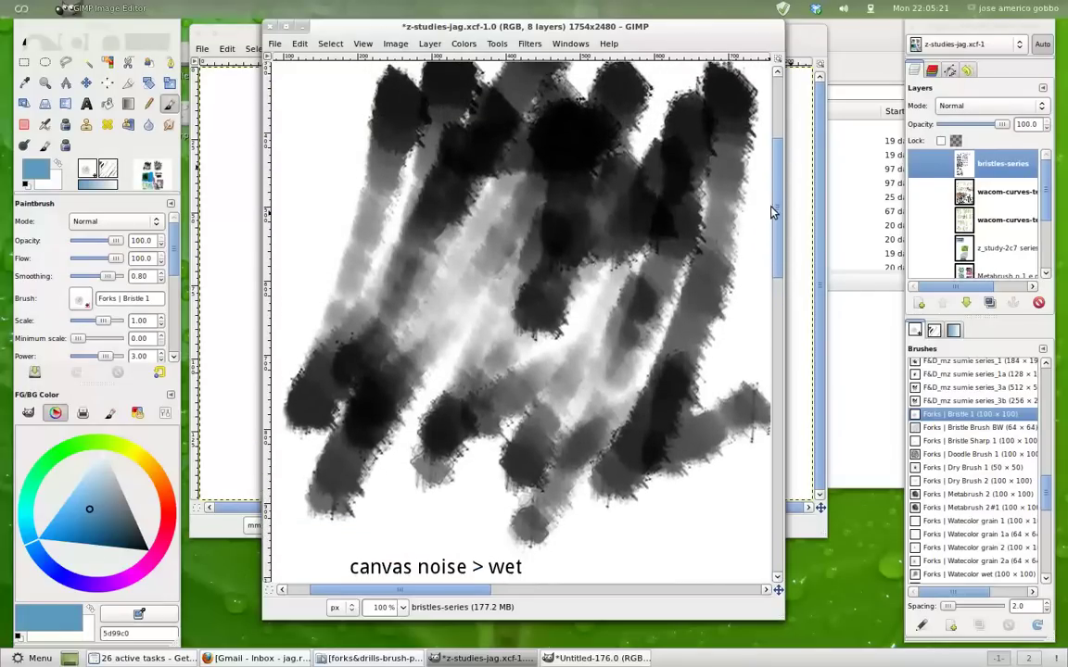
{"action": "mouse_move", "coordinate": [775, 215]}
{"action": "left_mouse_down"}
{"action": "mouse_move", "coordinate": [770, 238]}
{"action": "mouse_move", "coordinate": [775, 201]}
{"action": "left_mouse_up"}
{"action": "scroll", "coordinate": [775, 221], "scroll_direction": "up", "scroll_amount": 3}
{"action": "scroll", "coordinate": [775, 221], "scroll_direction": "down", "scroll_amount": 3}
{"action": "scroll", "coordinate": [775, 221], "scroll_direction": "down", "scroll_amount": 1}
{"action": "scroll", "coordinate": [774, 222], "scroll_direction": "up", "scroll_amount": 1}
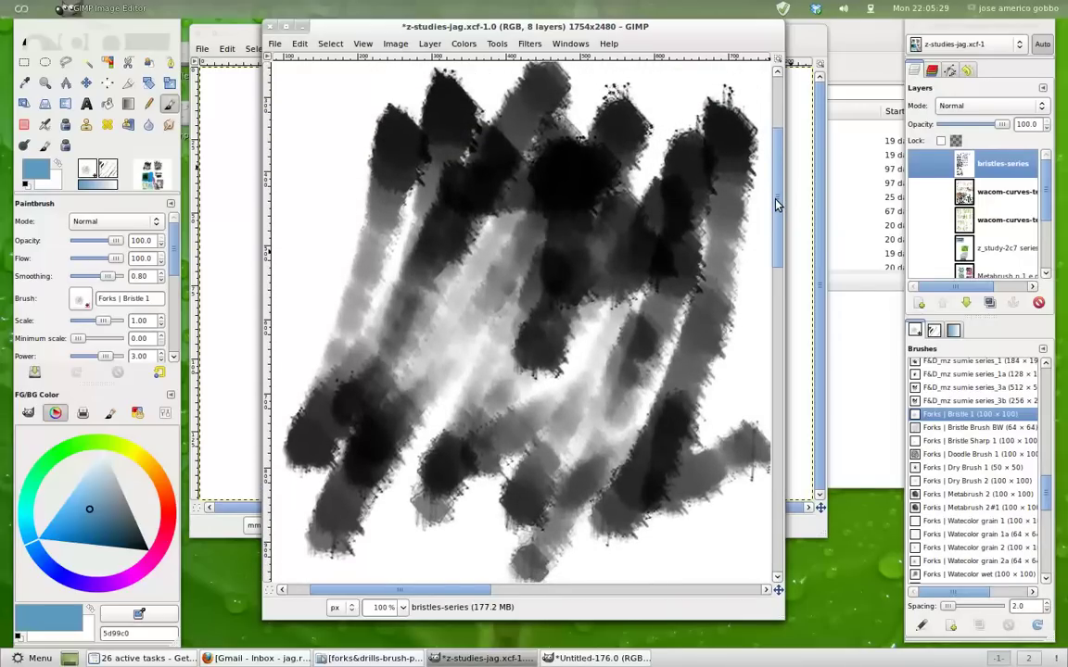
Step: Pan across the remaining bristles-series strokes, then scroll the Layers dock
{"action": "mouse_move", "coordinate": [777, 204]}
{"action": "left_mouse_down"}
{"action": "mouse_move", "coordinate": [775, 222]}
{"action": "mouse_move", "coordinate": [776, 212]}
{"action": "left_mouse_up"}
{"action": "mouse_move", "coordinate": [457, 594]}
{"action": "left_mouse_down"}
{"action": "mouse_move", "coordinate": [646, 594]}
{"action": "mouse_move", "coordinate": [568, 594]}
{"action": "left_mouse_up"}
{"action": "left_click_drag", "start_coordinate": [775, 177], "coordinate": [779, 431]}
{"action": "left_click_drag", "start_coordinate": [527, 594], "coordinate": [419, 605]}
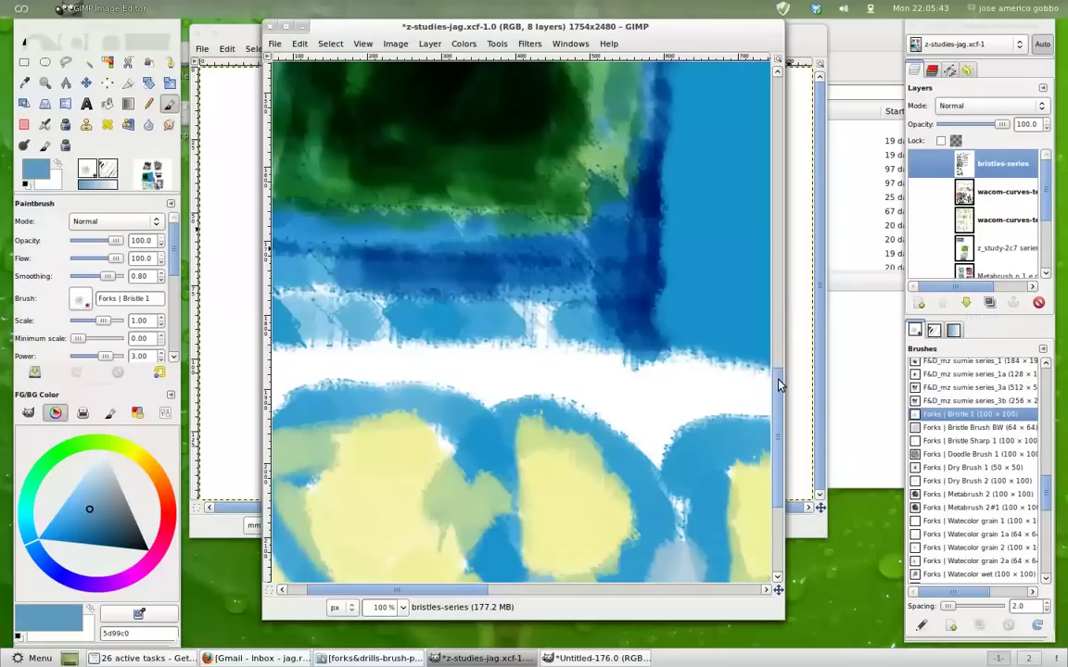
{"action": "left_click_drag", "start_coordinate": [779, 384], "coordinate": [776, 299]}
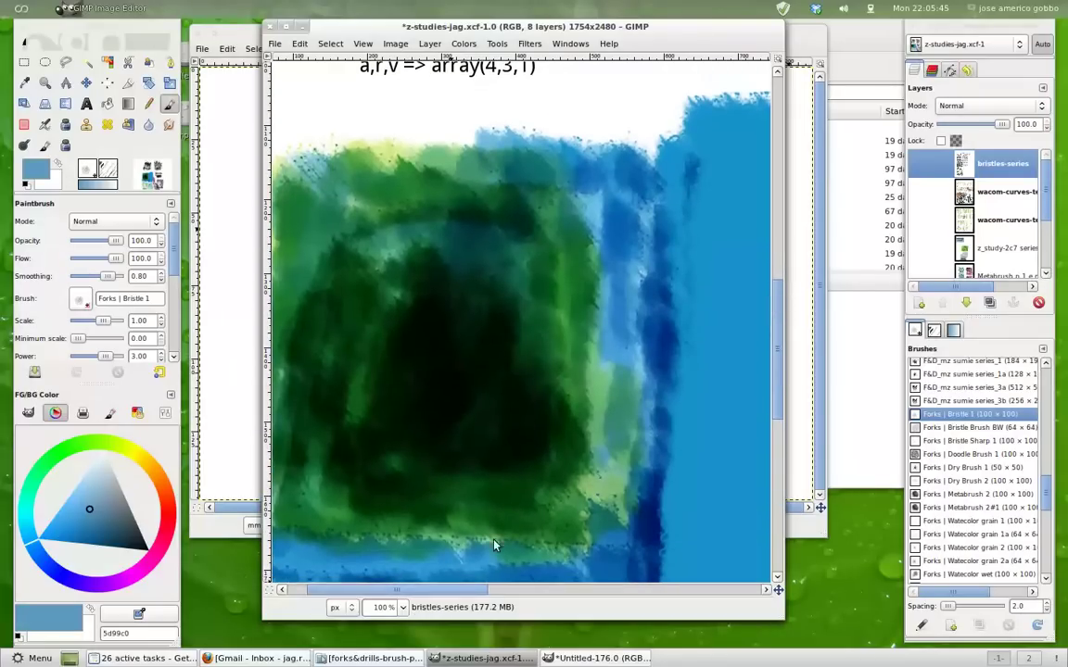
{"action": "left_click_drag", "start_coordinate": [453, 603], "coordinate": [504, 594]}
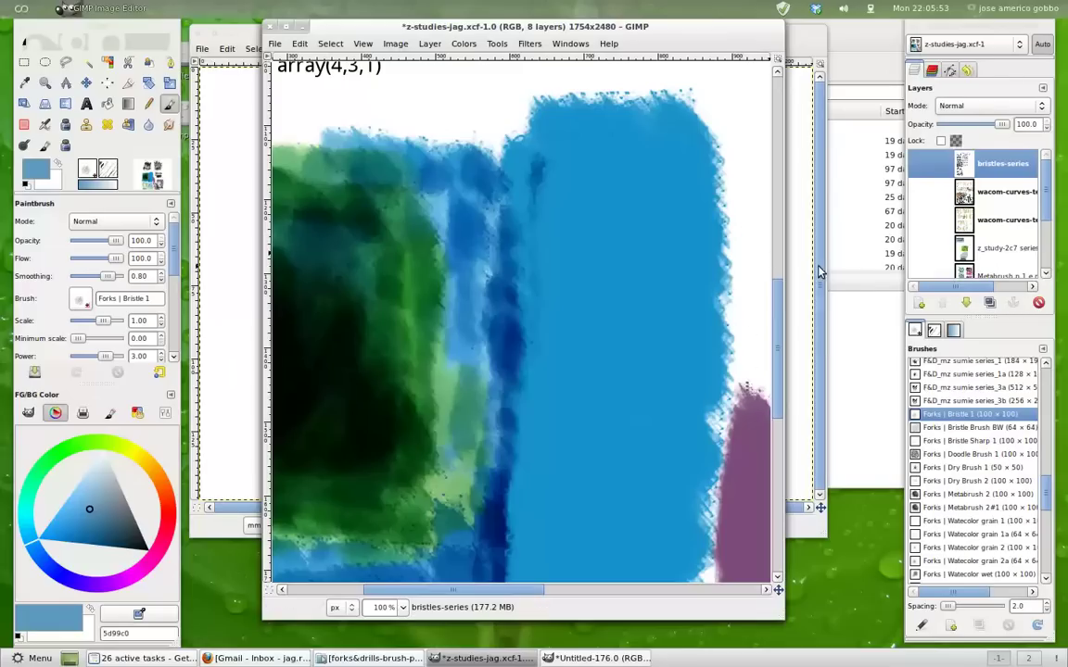
{"action": "left_click", "coordinate": [1047, 192]}
{"action": "scroll", "coordinate": [1048, 193], "scroll_direction": "down", "scroll_amount": 4}
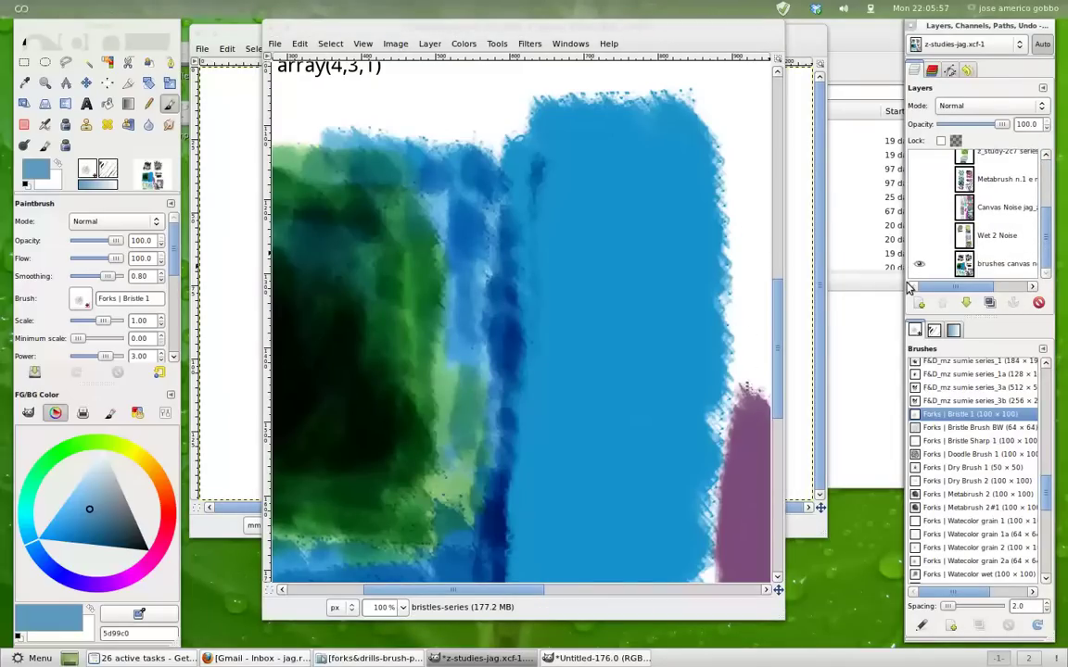
Step: Hide the bristles-series layer, select Wet 2 Noise, and pan to its first strokes
{"action": "left_click", "coordinate": [918, 266]}
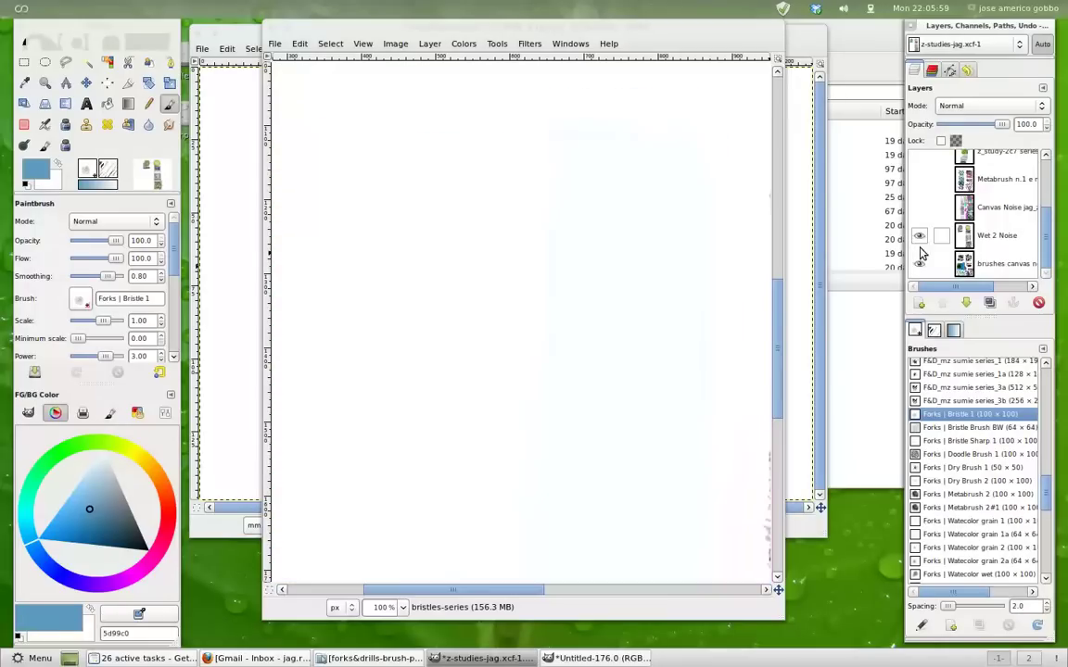
{"action": "left_click", "coordinate": [1011, 236]}
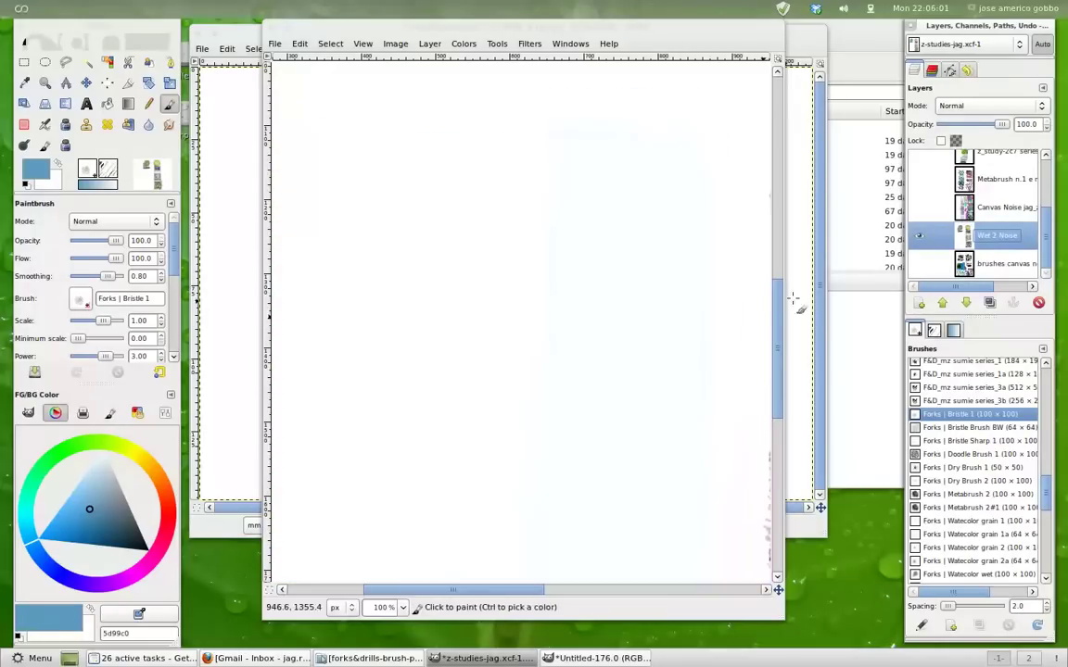
{"action": "left_click_drag", "start_coordinate": [777, 226], "coordinate": [762, 190]}
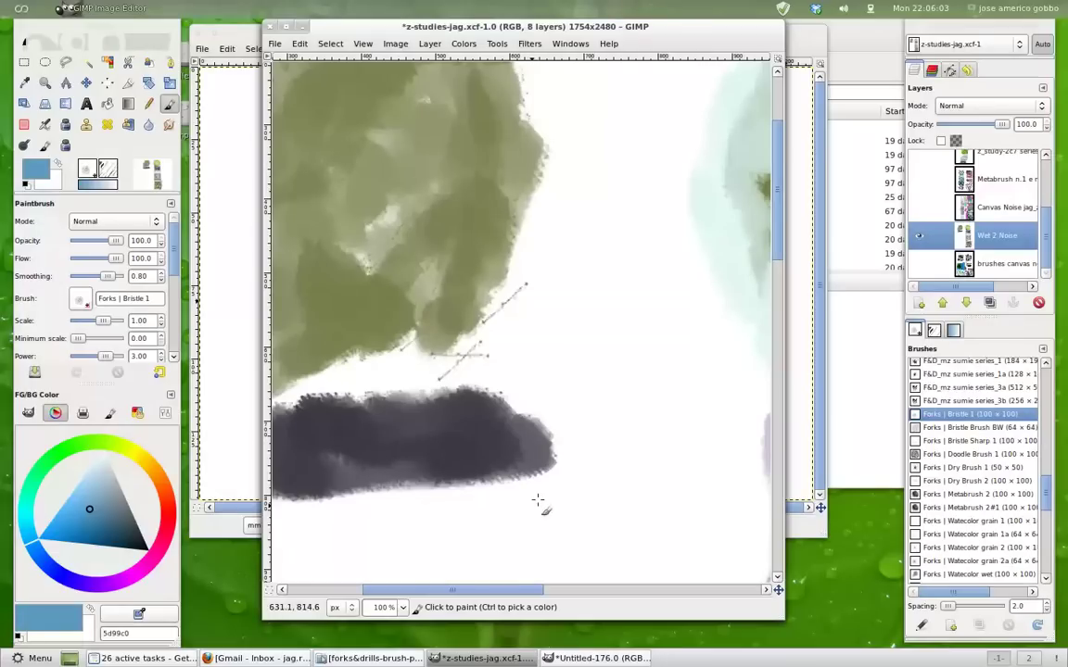
{"action": "left_click_drag", "start_coordinate": [501, 589], "coordinate": [421, 589]}
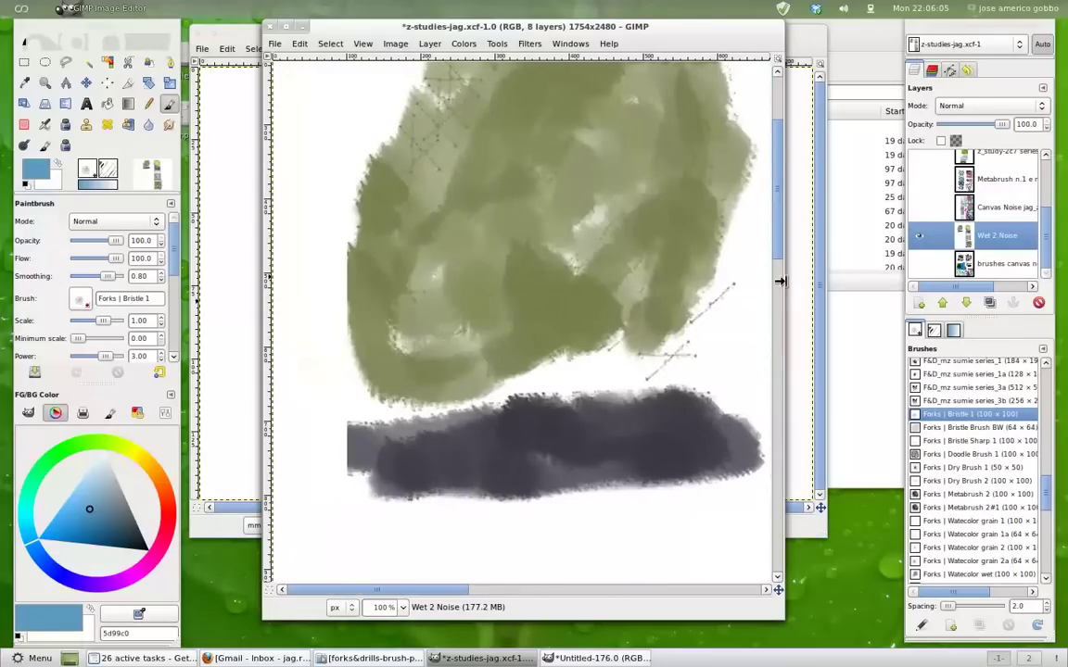
{"action": "left_click_drag", "start_coordinate": [781, 282], "coordinate": [779, 236]}
{"action": "mouse_move", "coordinate": [453, 591]}
{"action": "left_mouse_down"}
{"action": "mouse_move", "coordinate": [688, 586]}
{"action": "mouse_move", "coordinate": [671, 591]}
{"action": "left_mouse_up"}
Step: Pan down to review the Wet 2 Noise teal, purple and mauve wet-brush studies
{"action": "scroll", "coordinate": [699, 178], "scroll_direction": "down", "scroll_amount": 5}
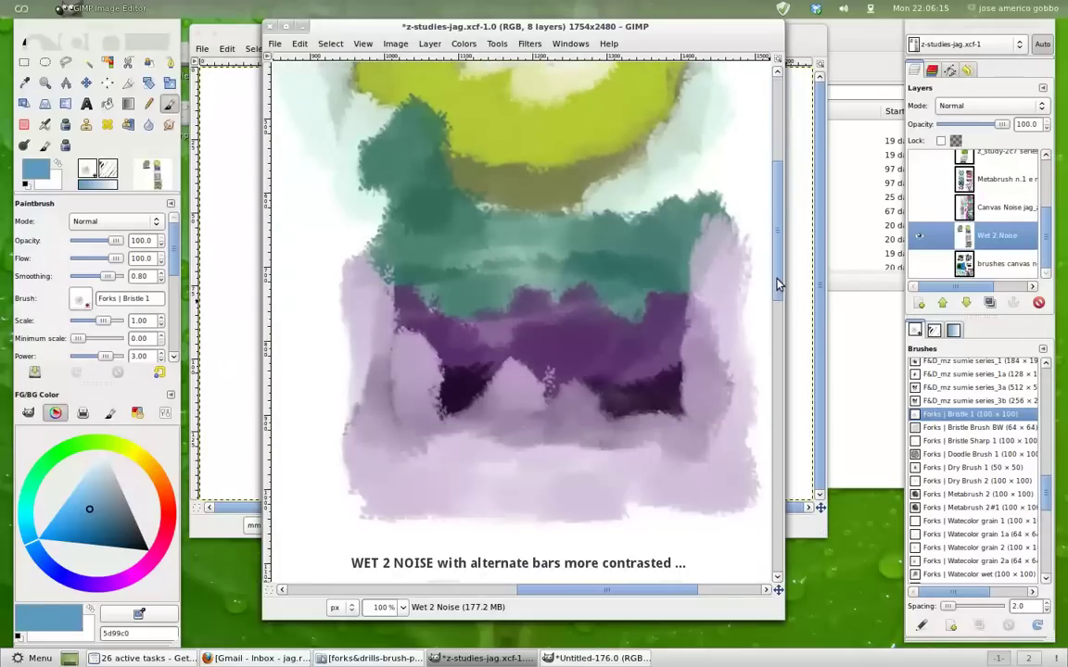
{"action": "scroll", "coordinate": [701, 276], "scroll_direction": "down", "scroll_amount": 2}
{"action": "scroll", "coordinate": [704, 308], "scroll_direction": "down", "scroll_amount": 2}
{"action": "mouse_move", "coordinate": [783, 348]}
{"action": "left_mouse_down"}
{"action": "mouse_move", "coordinate": [769, 540]}
{"action": "mouse_move", "coordinate": [765, 394]}
{"action": "left_mouse_up"}
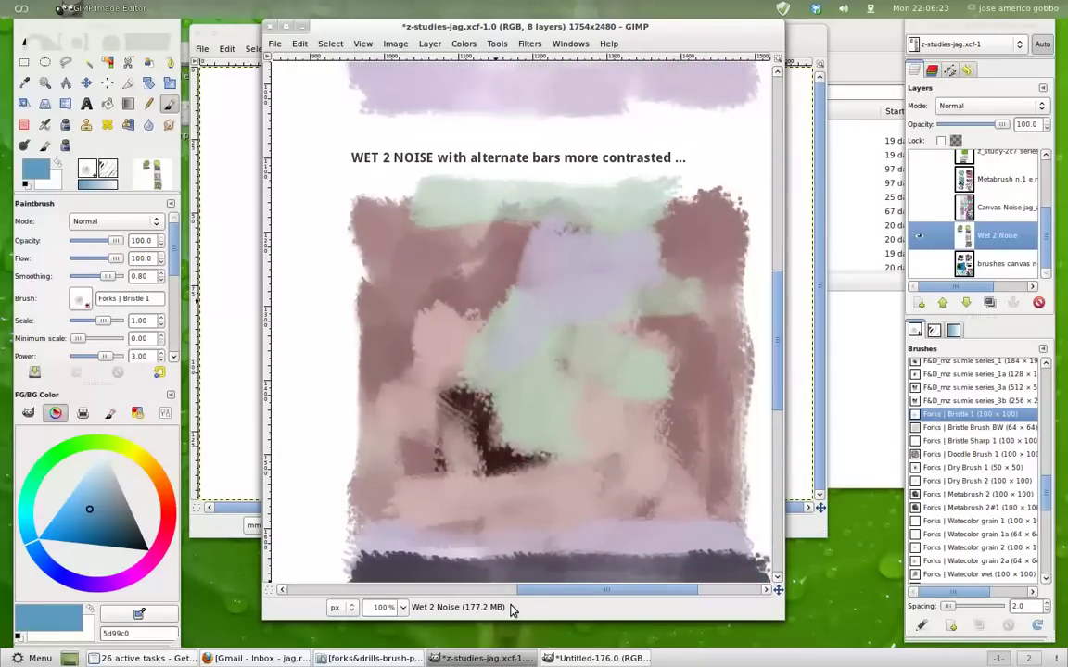
{"action": "mouse_move", "coordinate": [548, 590]}
{"action": "left_mouse_down"}
{"action": "mouse_move", "coordinate": [450, 596]}
{"action": "mouse_move", "coordinate": [592, 603]}
{"action": "left_mouse_up"}
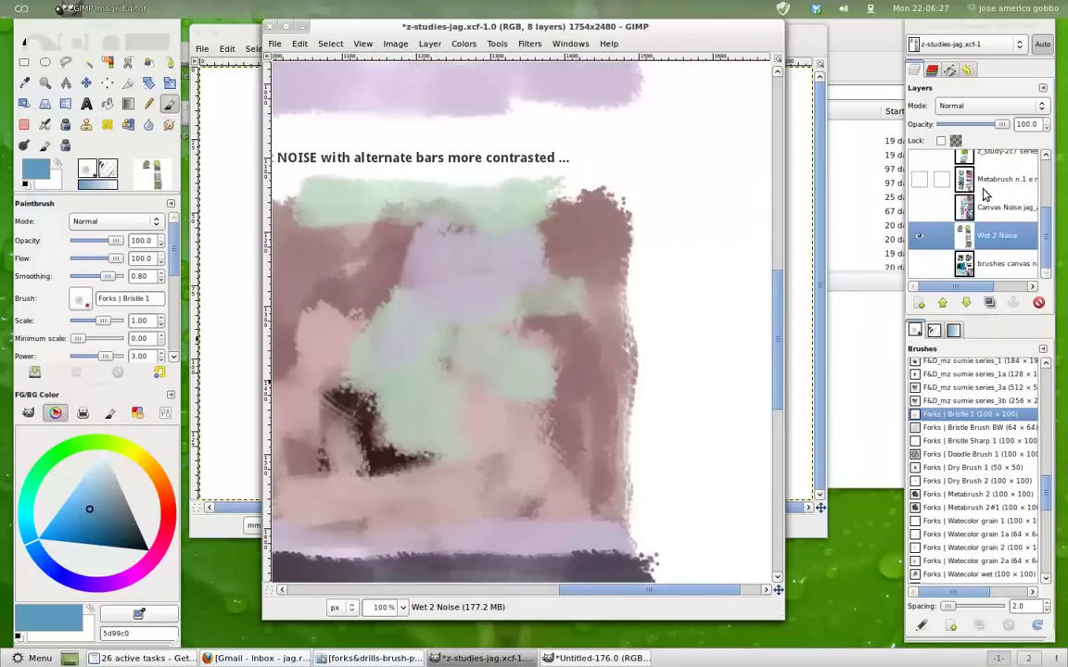
Step: Make the Canvas Noise layer visible, pan over its strokes, and scroll the Layers dock
{"action": "left_click", "coordinate": [917, 212]}
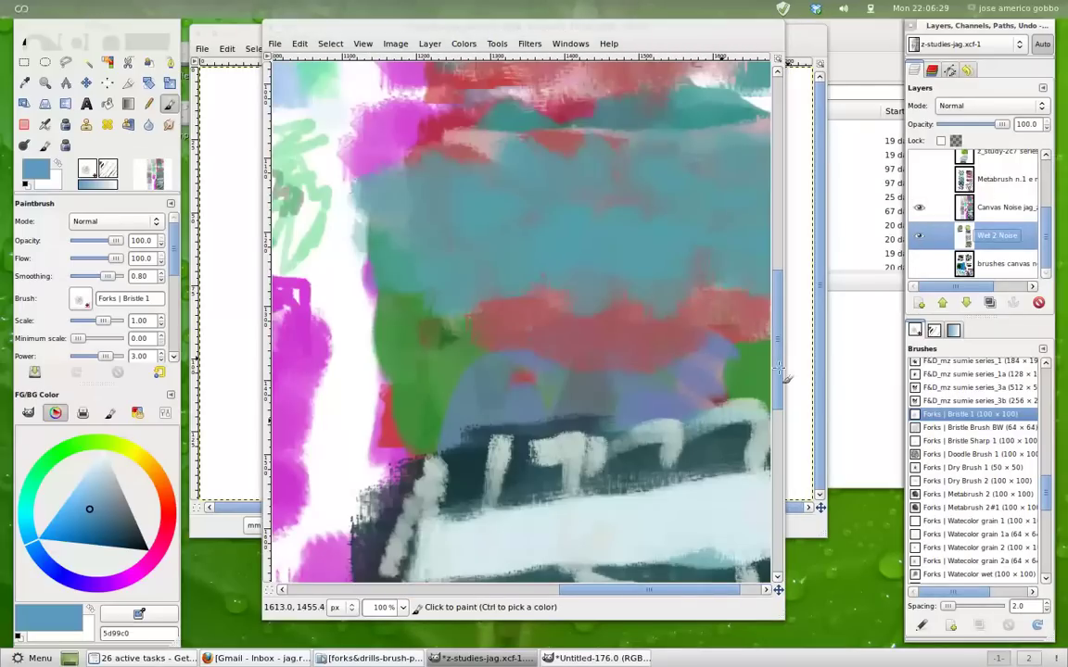
{"action": "left_click_drag", "start_coordinate": [777, 371], "coordinate": [772, 191]}
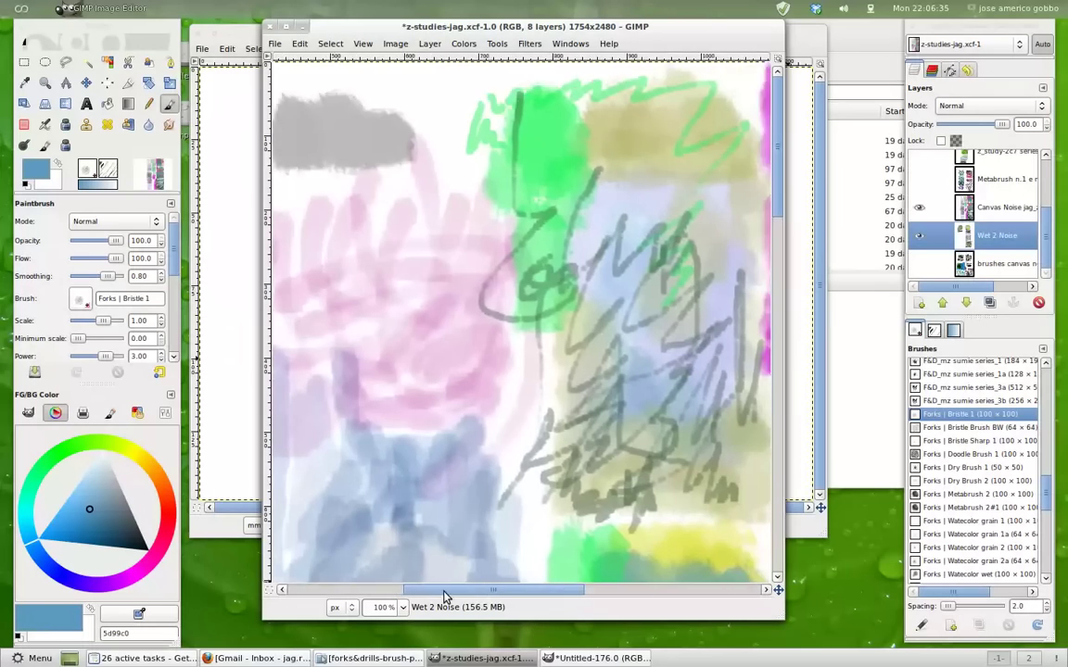
{"action": "mouse_move", "coordinate": [596, 589]}
{"action": "left_mouse_down"}
{"action": "mouse_move", "coordinate": [542, 598]}
{"action": "mouse_move", "coordinate": [594, 598]}
{"action": "left_mouse_up"}
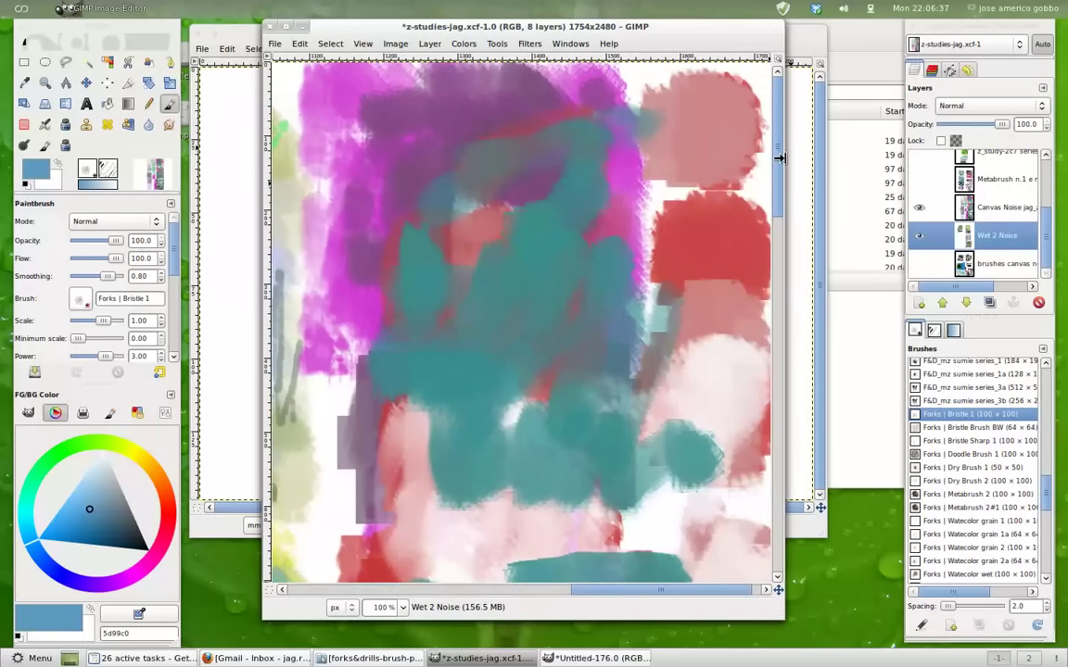
{"action": "left_click_drag", "start_coordinate": [779, 157], "coordinate": [789, 476]}
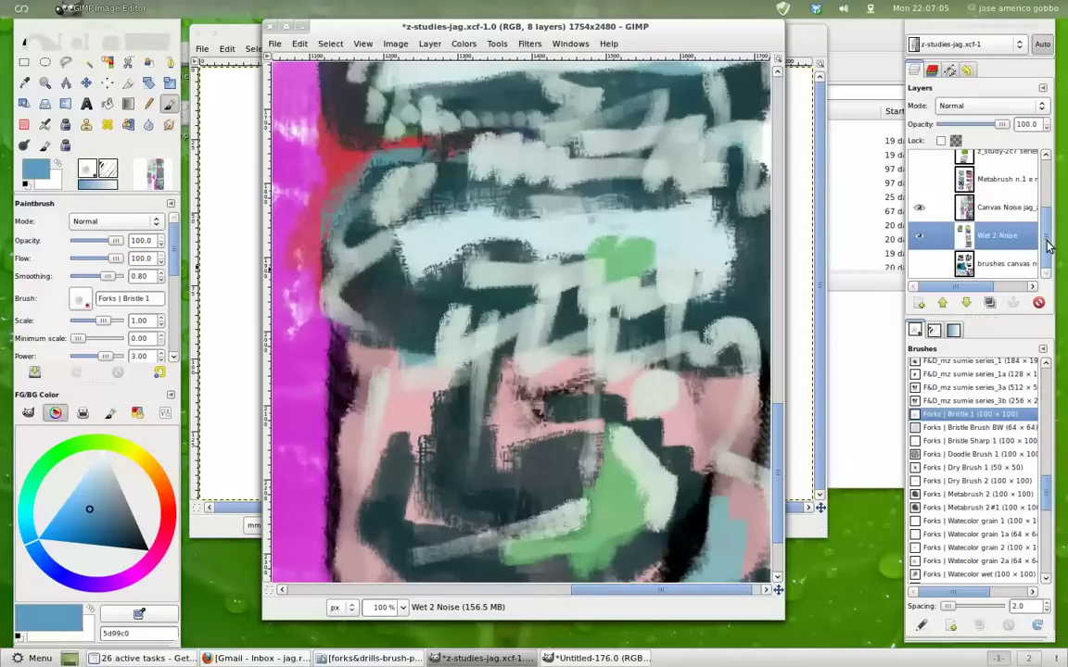
{"action": "left_click_drag", "start_coordinate": [1049, 245], "coordinate": [1050, 240]}
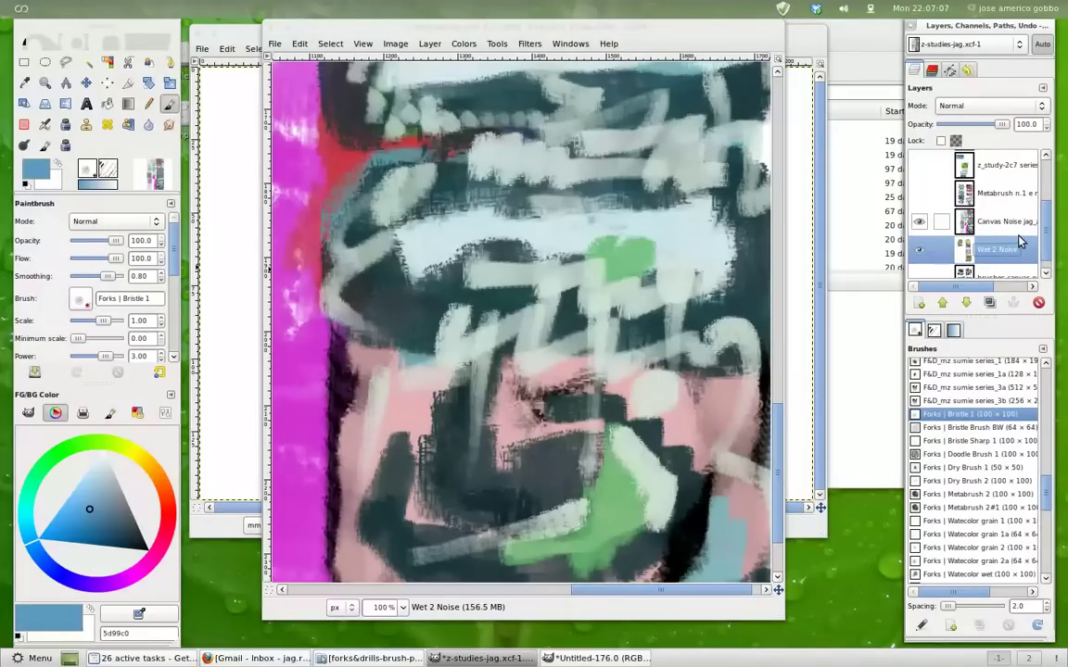
{"action": "left_click", "coordinate": [919, 194]}
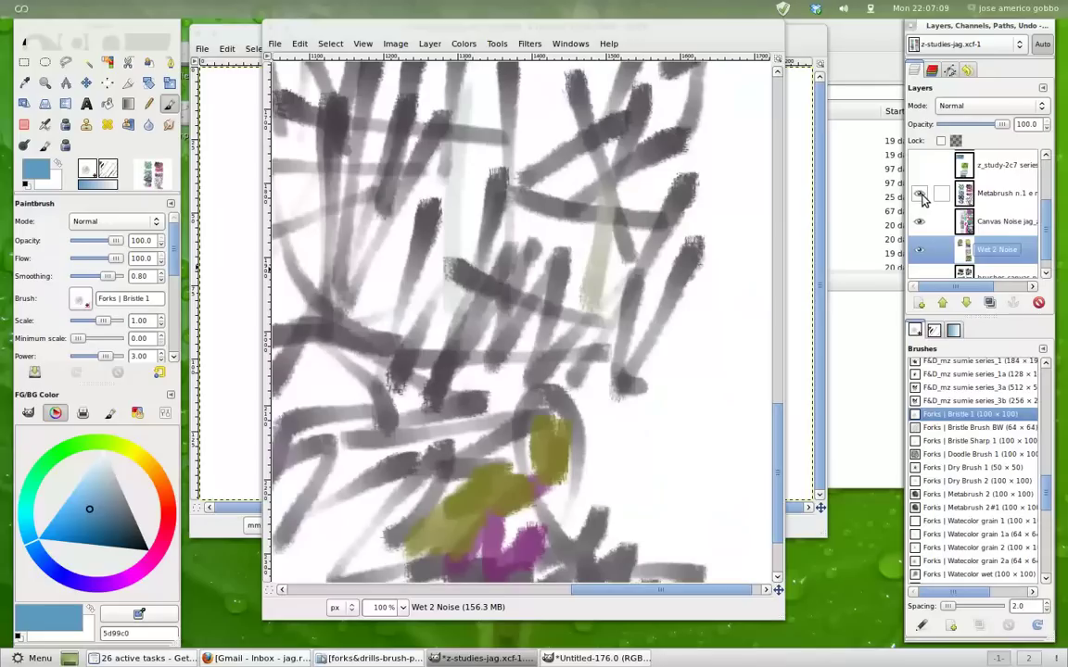
{"action": "mouse_move", "coordinate": [780, 453]}
{"action": "left_mouse_down"}
{"action": "mouse_move", "coordinate": [770, 136]}
{"action": "mouse_move", "coordinate": [742, 200]}
{"action": "left_mouse_up"}
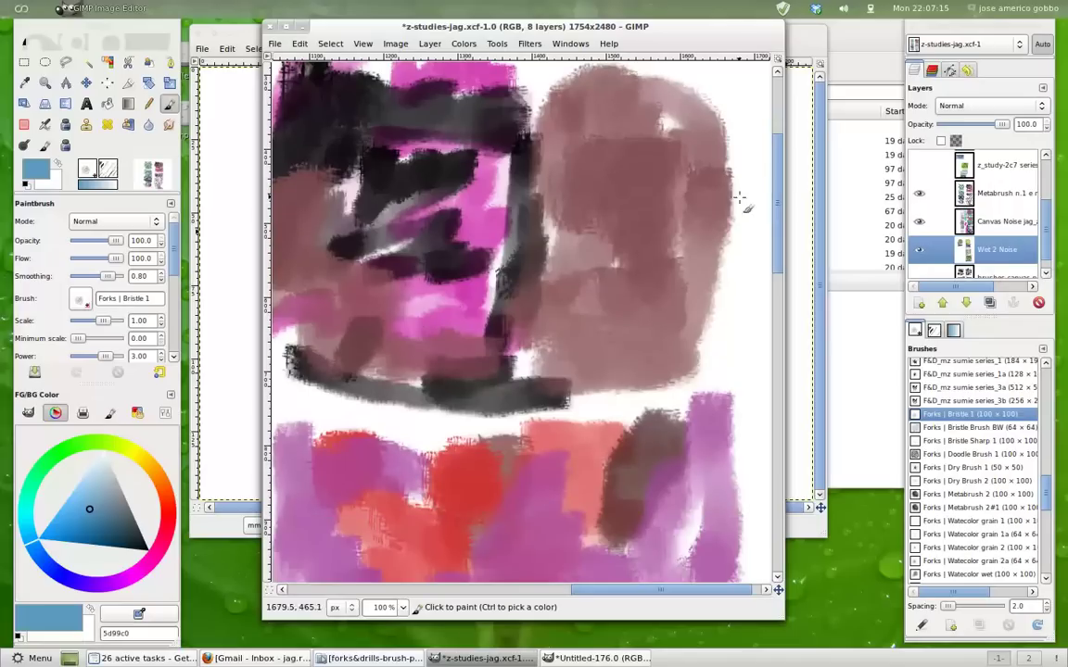
{"action": "mouse_move", "coordinate": [624, 596]}
{"action": "left_mouse_down"}
{"action": "mouse_move", "coordinate": [381, 589]}
{"action": "mouse_move", "coordinate": [454, 590]}
{"action": "left_mouse_up"}
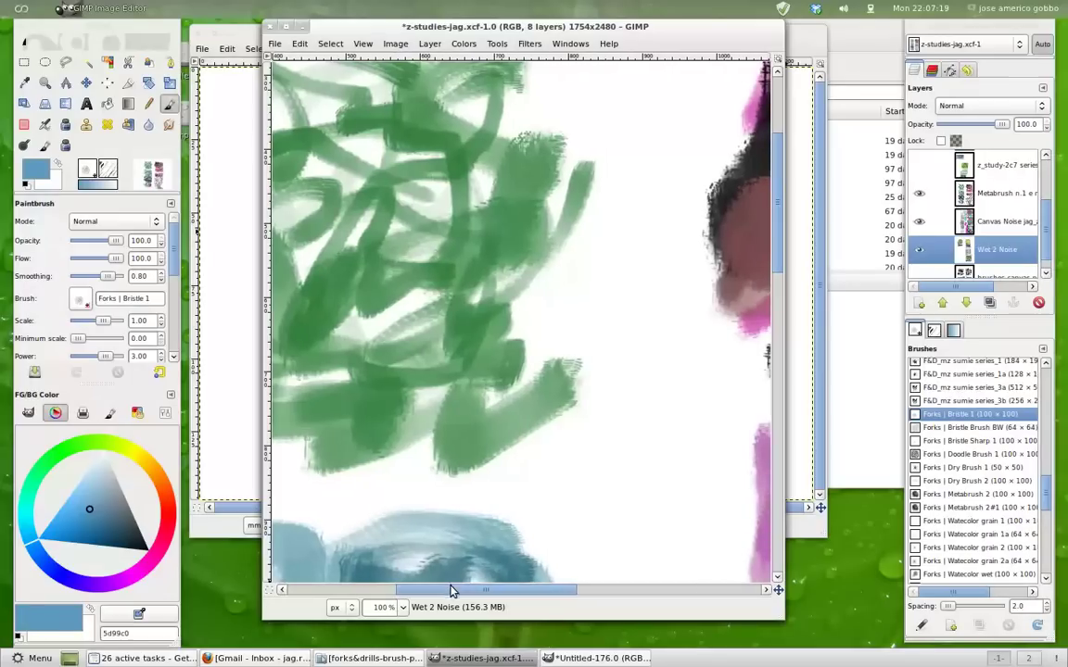
{"action": "left_click_drag", "start_coordinate": [781, 236], "coordinate": [776, 343]}
{"action": "left_click_drag", "start_coordinate": [516, 591], "coordinate": [631, 591]}
{"action": "mouse_move", "coordinate": [778, 299]}
{"action": "left_mouse_down"}
{"action": "mouse_move", "coordinate": [774, 381]}
{"action": "mouse_move", "coordinate": [777, 236]}
{"action": "left_mouse_up"}
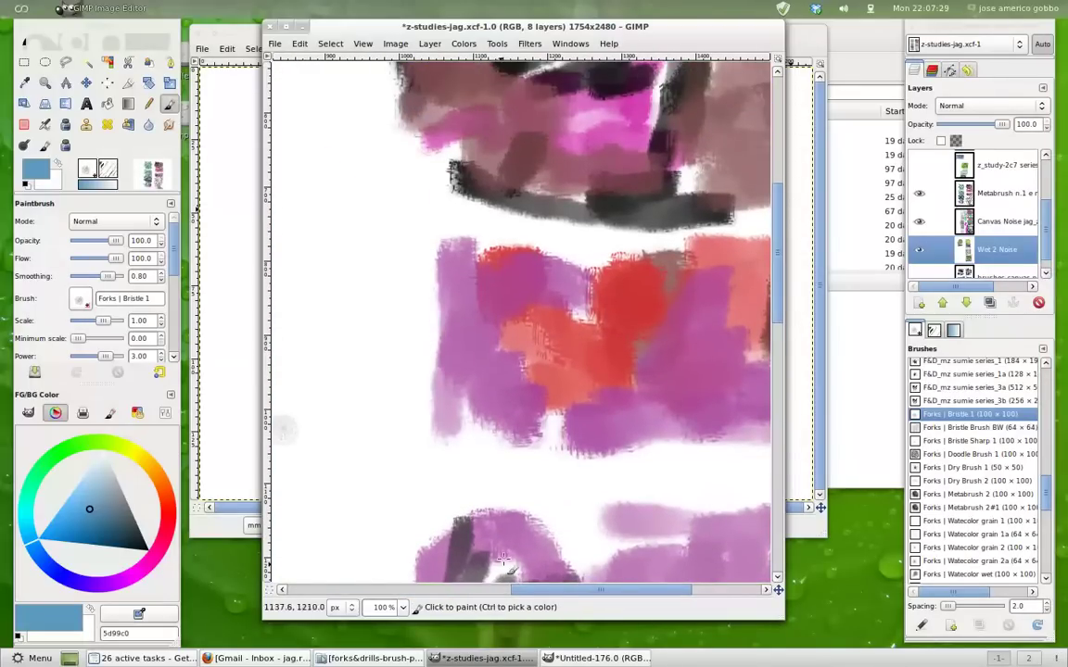
{"action": "mouse_move", "coordinate": [565, 592]}
{"action": "left_mouse_down"}
{"action": "mouse_move", "coordinate": [647, 592]}
{"action": "mouse_move", "coordinate": [345, 592]}
{"action": "mouse_move", "coordinate": [506, 592]}
{"action": "left_mouse_up"}
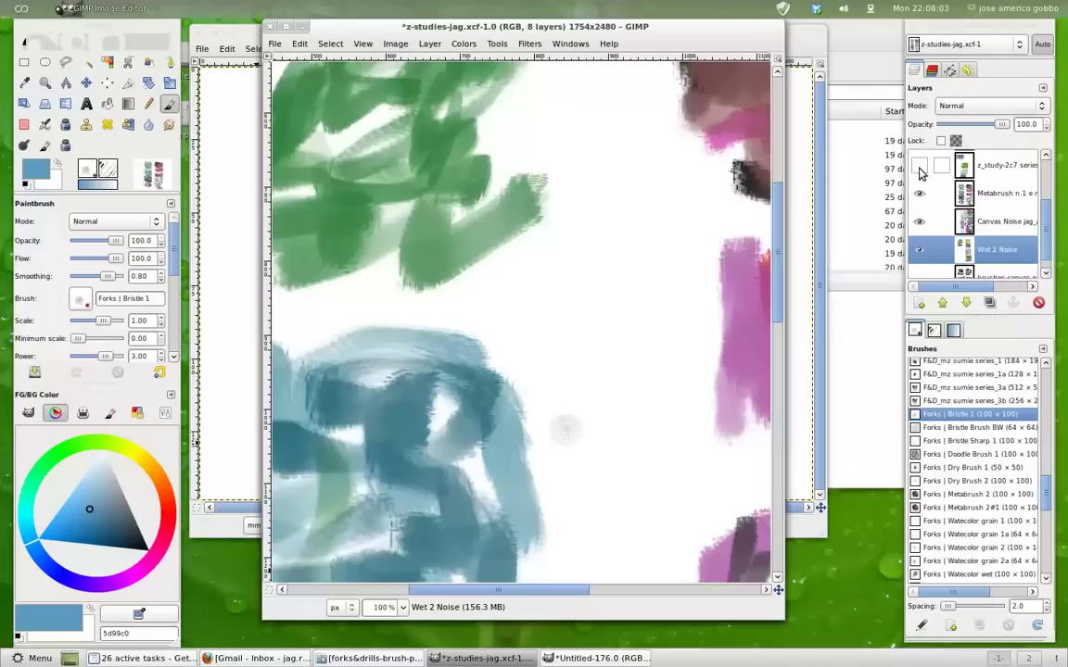
Step: Make the top z_study-2c7 layer visible and pan across the green texture study
{"action": "left_click", "coordinate": [919, 165]}
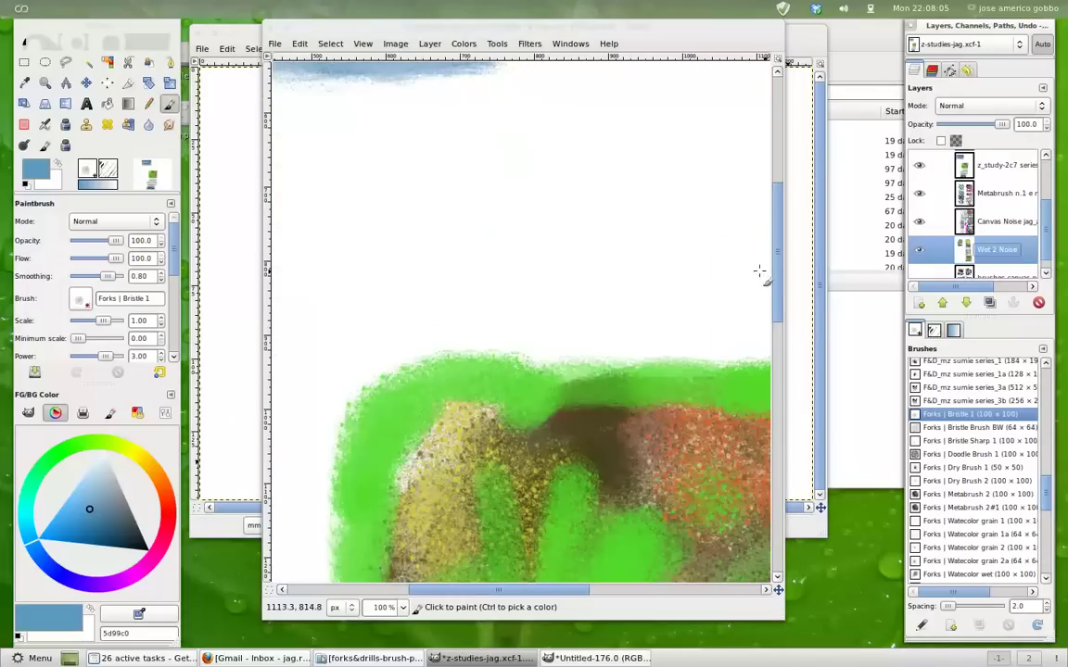
{"action": "scroll", "coordinate": [763, 272], "scroll_direction": "up", "scroll_amount": 3}
{"action": "scroll", "coordinate": [774, 185], "scroll_direction": "up", "scroll_amount": 3}
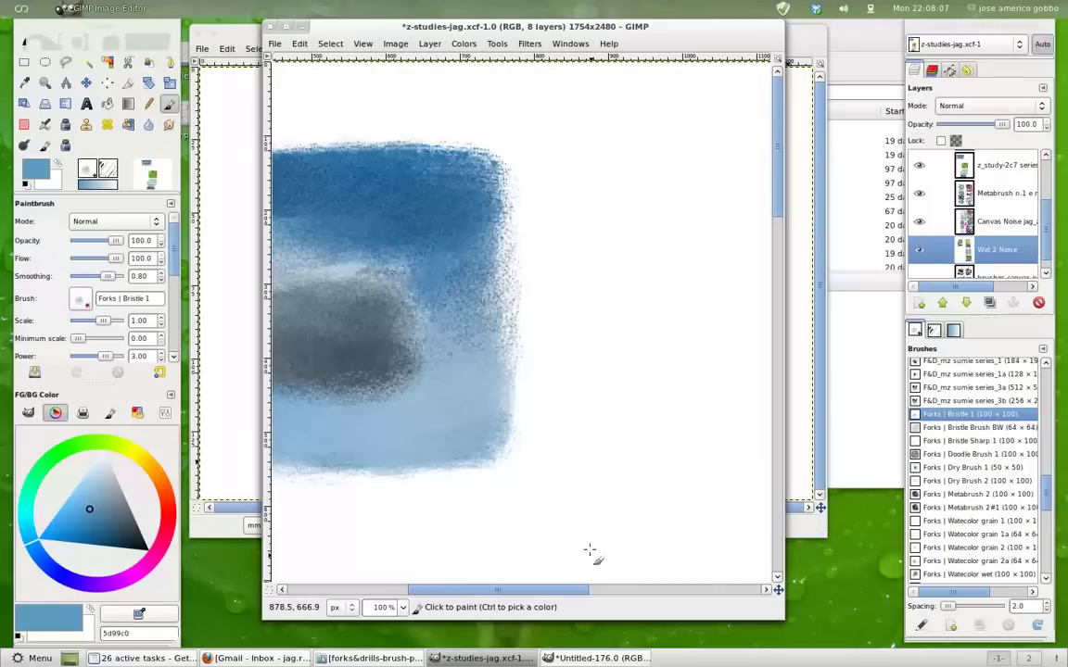
{"action": "left_click_drag", "start_coordinate": [557, 589], "coordinate": [401, 590]}
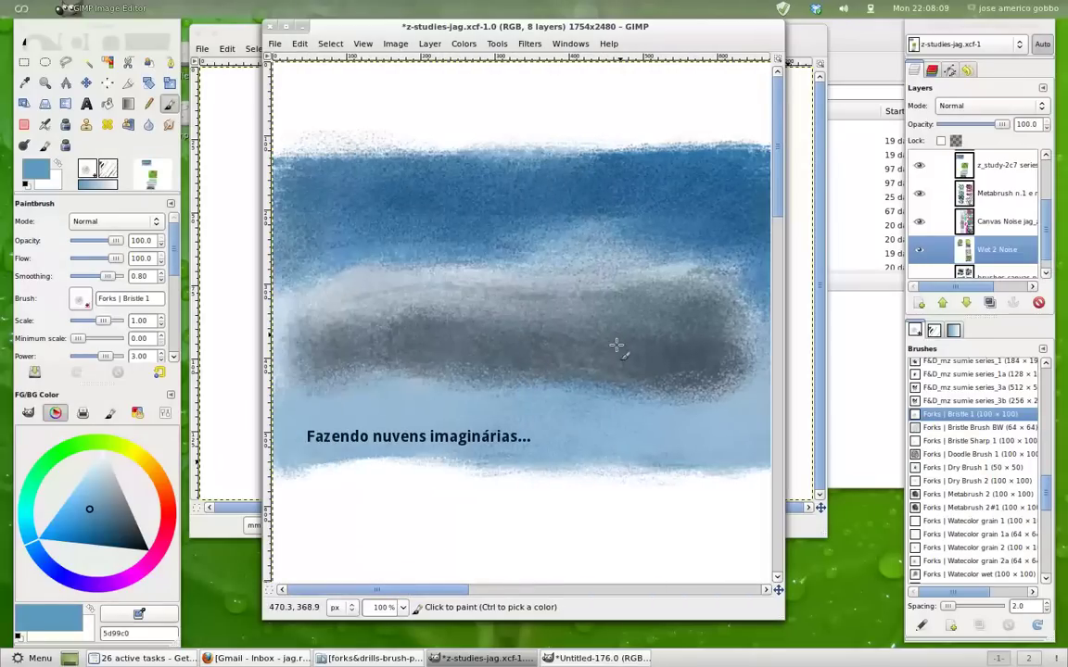
{"action": "mouse_move", "coordinate": [775, 214]}
{"action": "left_mouse_down"}
{"action": "mouse_move", "coordinate": [774, 294]}
{"action": "mouse_move", "coordinate": [774, 215]}
{"action": "left_mouse_up"}
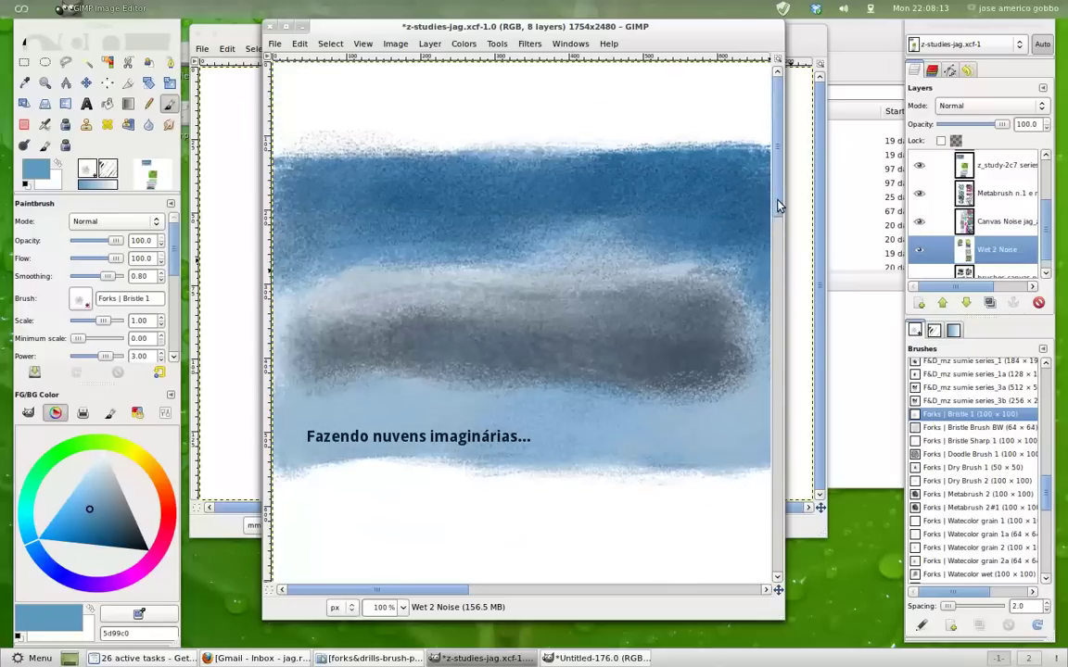
{"action": "mouse_move", "coordinate": [443, 596]}
{"action": "left_mouse_down"}
{"action": "mouse_move", "coordinate": [475, 596]}
{"action": "mouse_move", "coordinate": [416, 599]}
{"action": "left_mouse_up"}
{"action": "left_click_drag", "start_coordinate": [779, 204], "coordinate": [755, 211]}
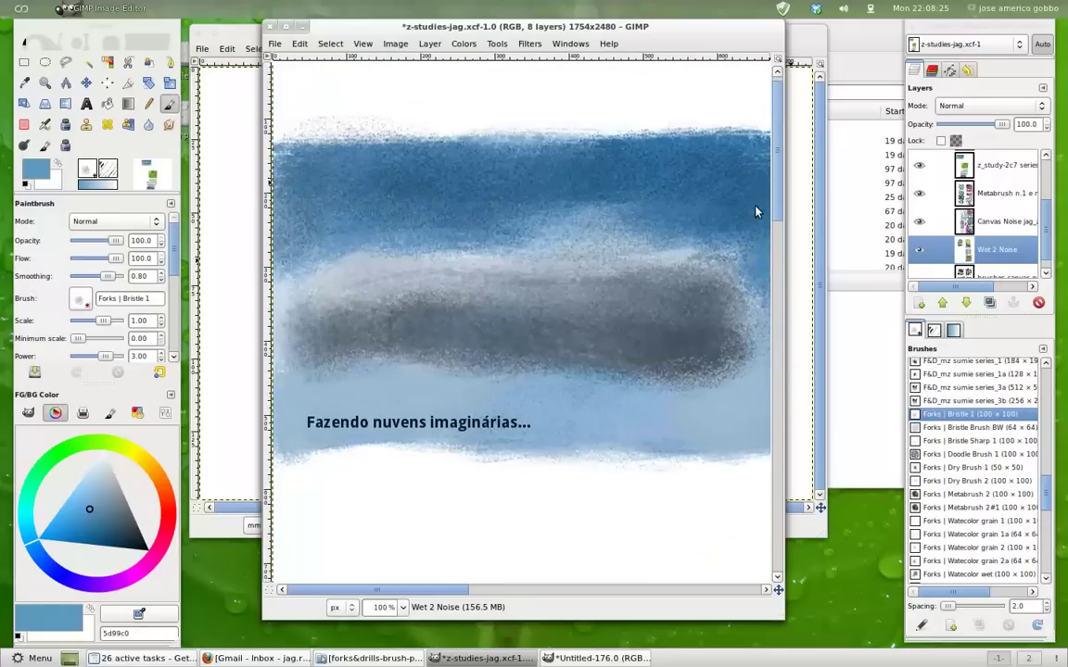
{"action": "left_click_drag", "start_coordinate": [428, 590], "coordinate": [508, 590]}
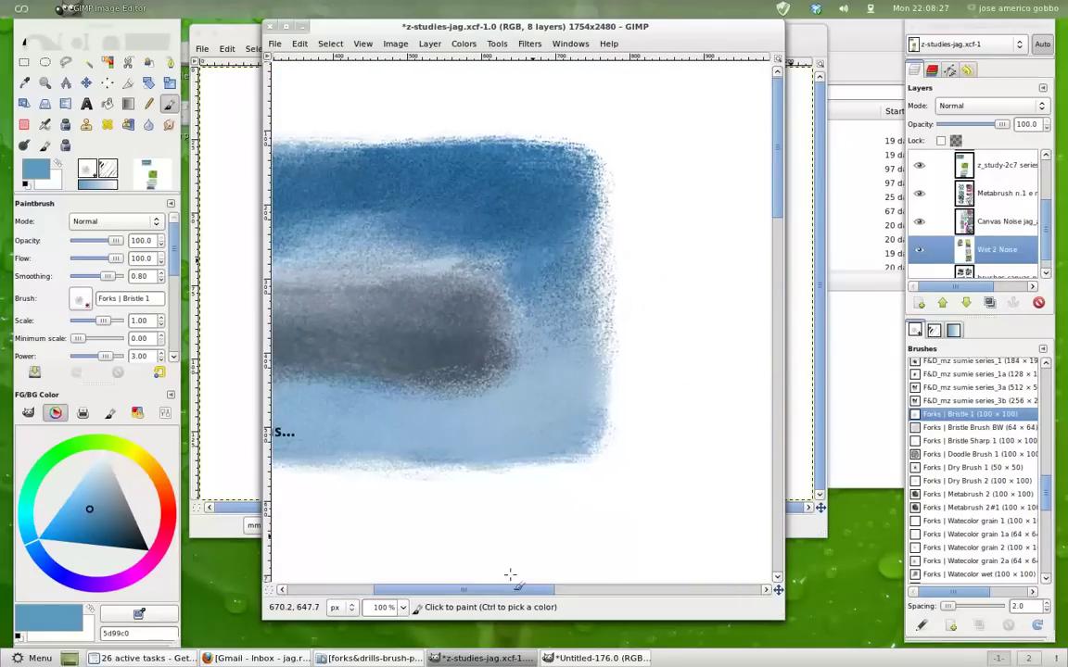
Step: Pan down to the 'Desenhando nuvens leves e carregadas' cloud-band study and fine-tune the view
{"action": "left_click_drag", "start_coordinate": [776, 194], "coordinate": [776, 467]}
{"action": "left_click_drag", "start_coordinate": [490, 593], "coordinate": [531, 594]}
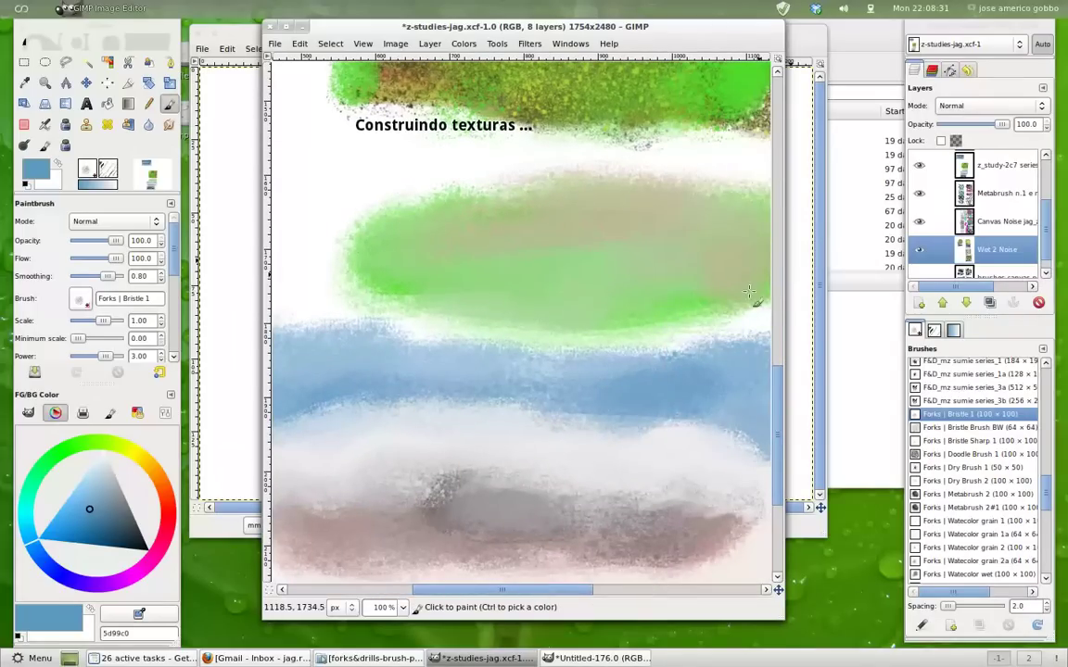
{"action": "mouse_move", "coordinate": [780, 373]}
{"action": "left_mouse_down"}
{"action": "mouse_move", "coordinate": [781, 459]}
{"action": "mouse_move", "coordinate": [779, 426]}
{"action": "left_mouse_up"}
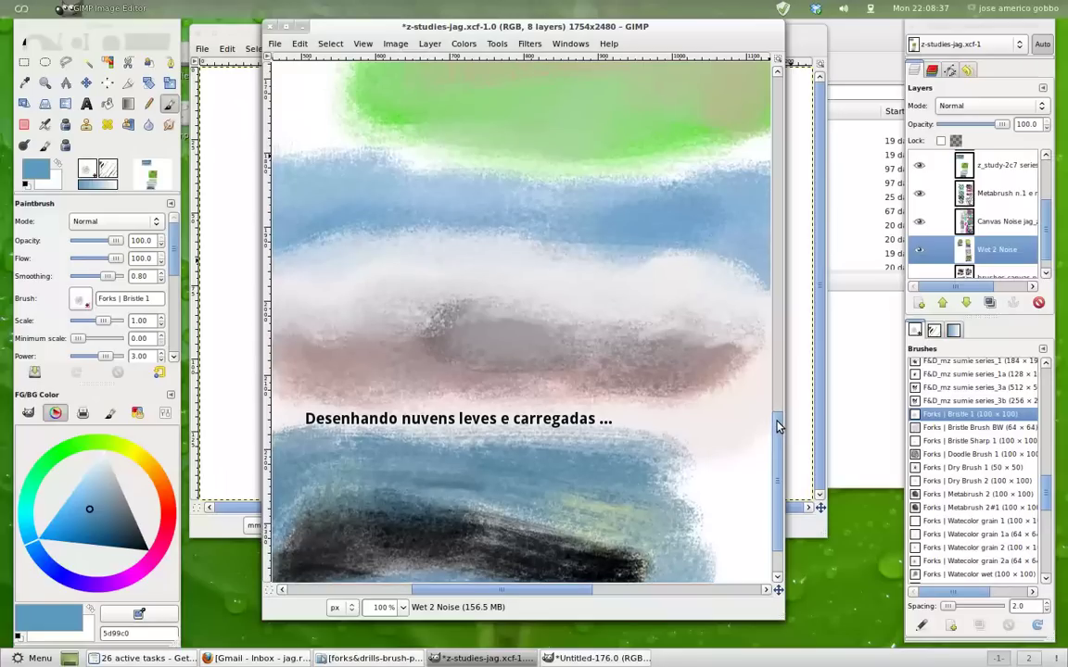
{"action": "left_click_drag", "start_coordinate": [779, 426], "coordinate": [778, 421]}
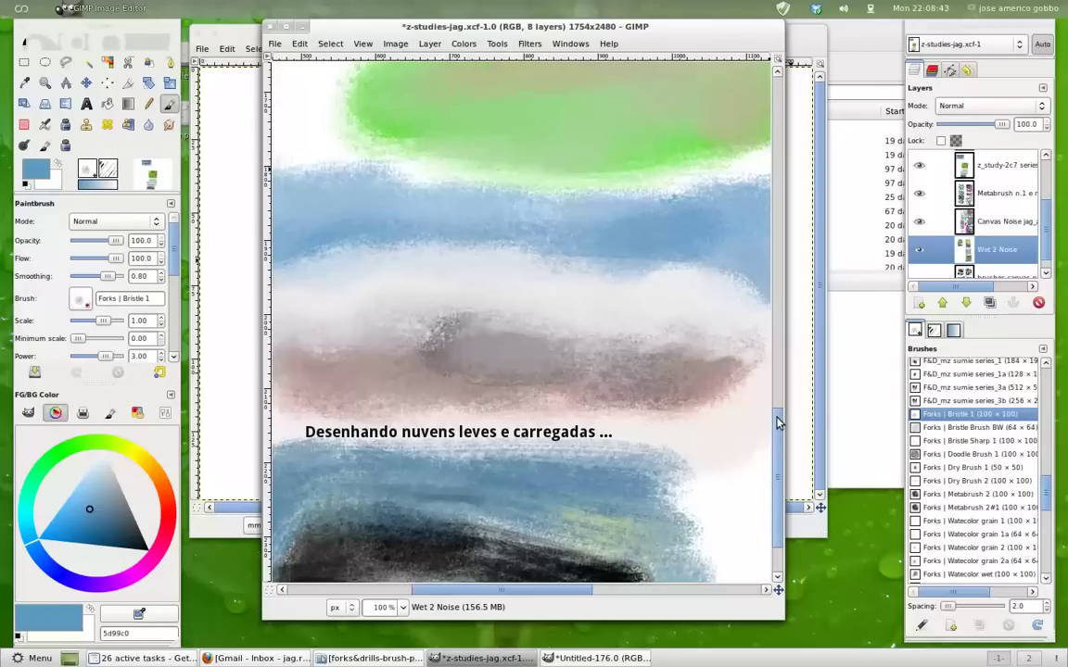
{"action": "left_click_drag", "start_coordinate": [779, 423], "coordinate": [778, 424]}
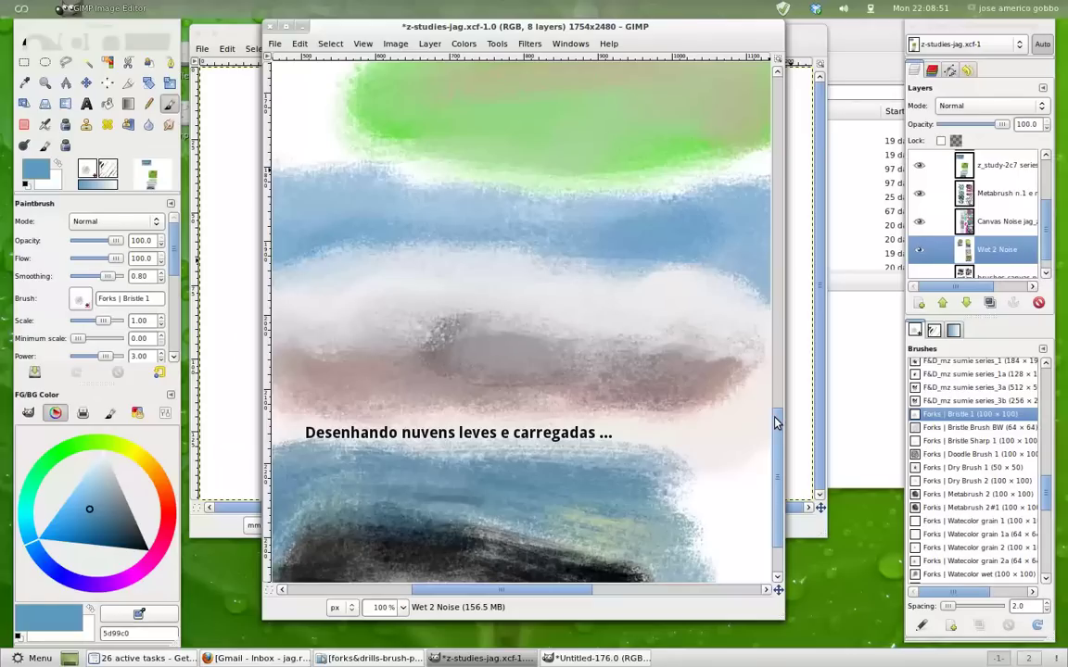
{"action": "left_click_drag", "start_coordinate": [777, 423], "coordinate": [776, 420]}
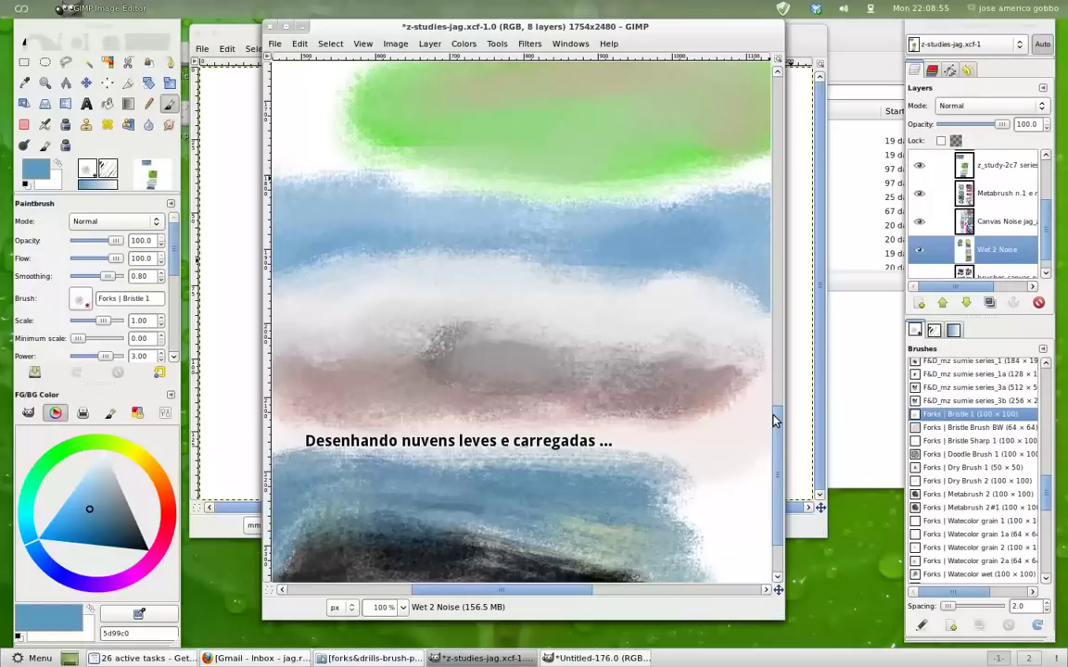
{"action": "left_click_drag", "start_coordinate": [775, 421], "coordinate": [774, 416]}
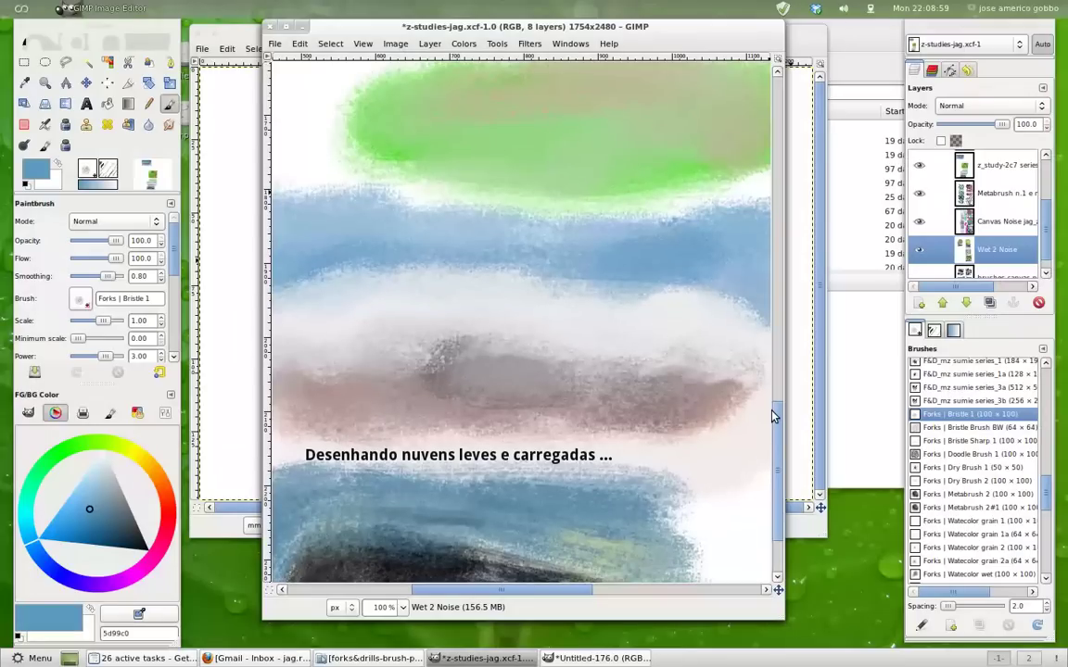
{"action": "left_click_drag", "start_coordinate": [775, 417], "coordinate": [775, 409]}
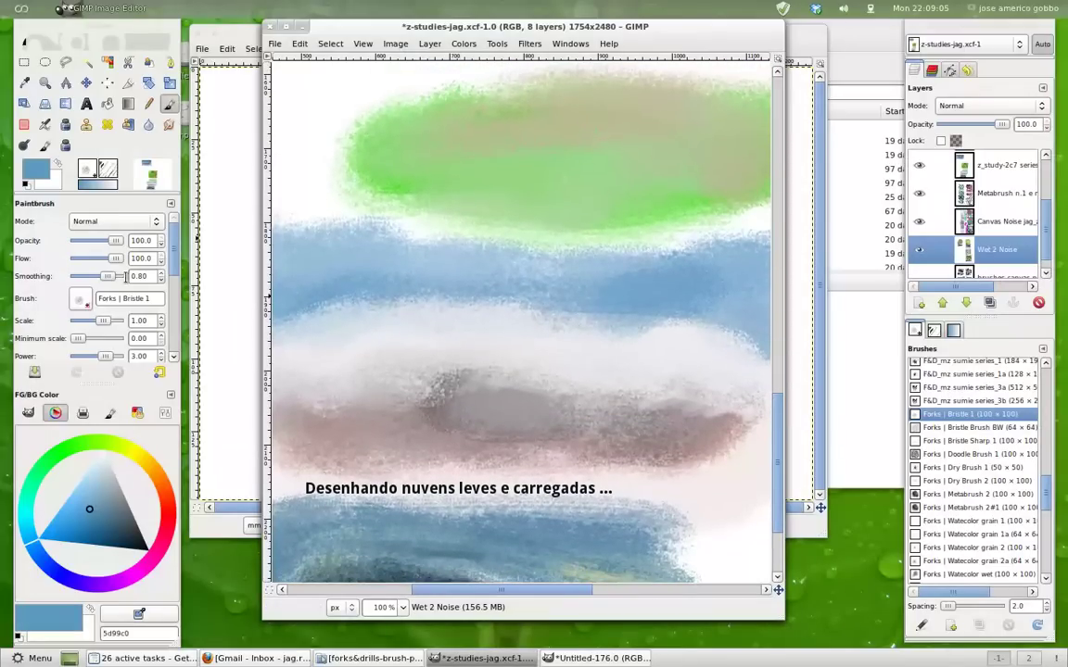
{"action": "left_click", "coordinate": [156, 225]}
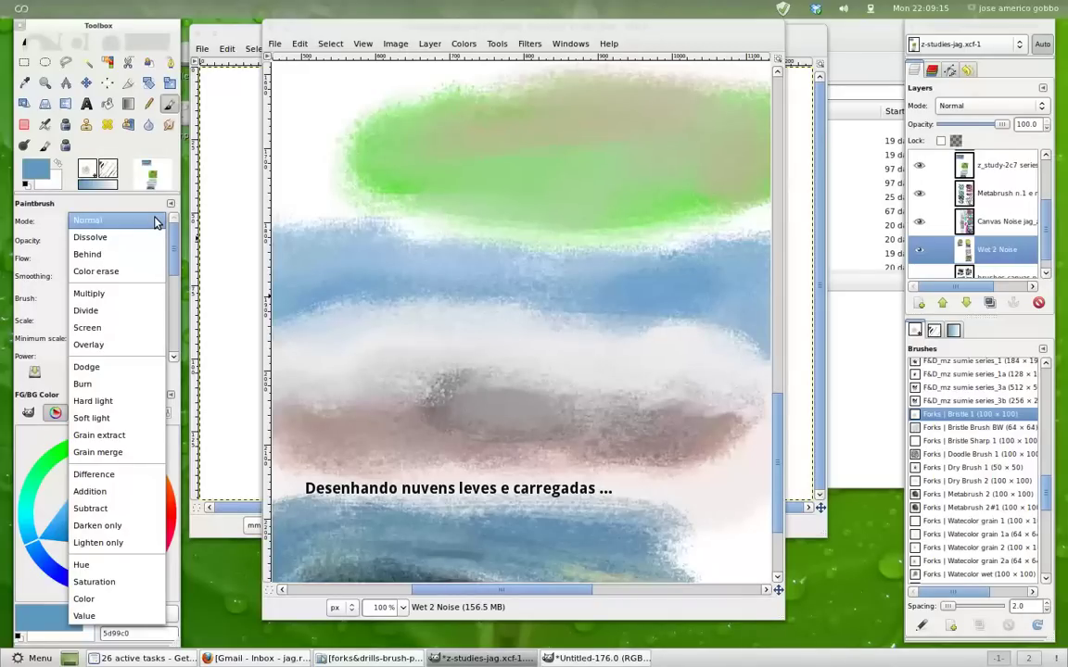
{"action": "left_click", "coordinate": [157, 223]}
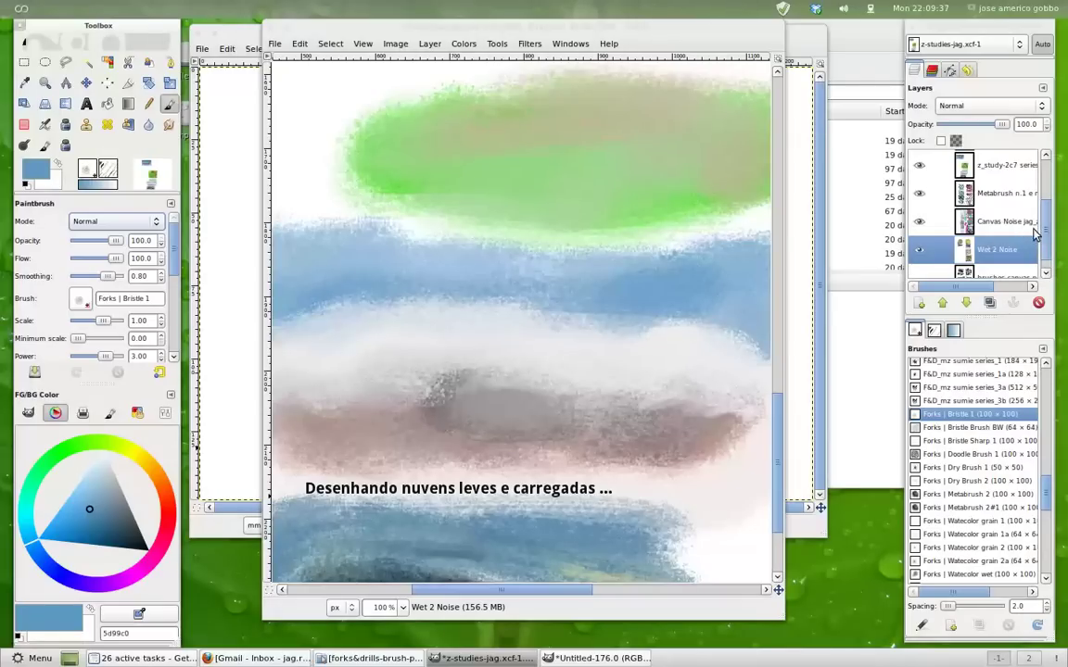
Step: Show the wacom-curves layer and pan to its olive-green strokes labelled 2,0 and 7,0
{"action": "mouse_move", "coordinate": [1045, 232]}
{"action": "left_mouse_down"}
{"action": "mouse_move", "coordinate": [1051, 224]}
{"action": "mouse_move", "coordinate": [1043, 259]}
{"action": "mouse_move", "coordinate": [1045, 224]}
{"action": "left_mouse_up"}
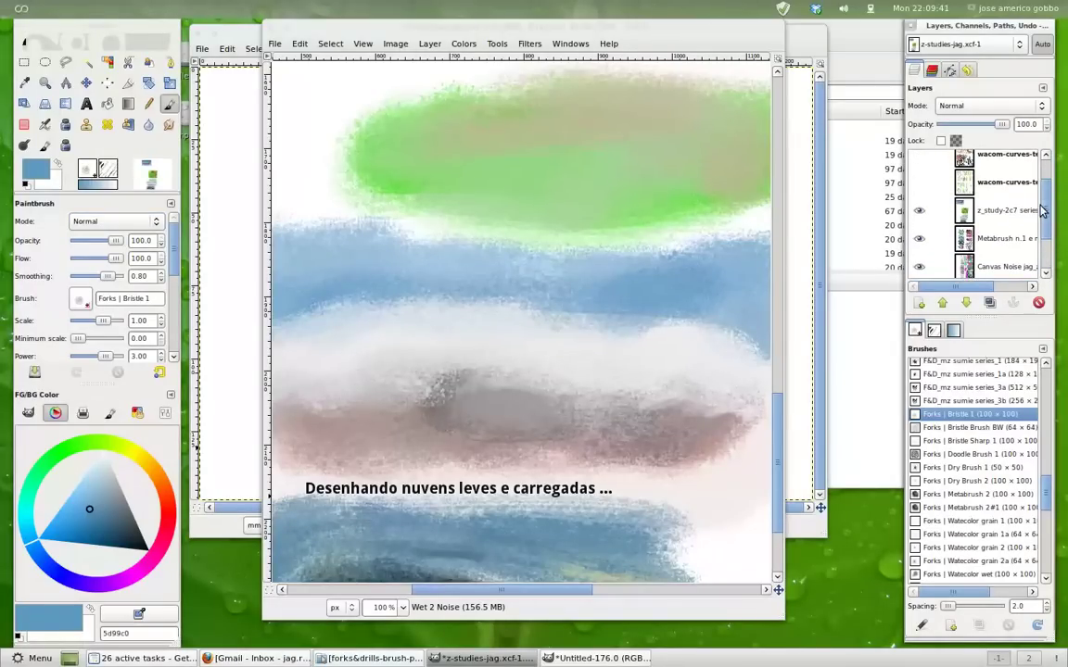
{"action": "left_click", "coordinate": [919, 184]}
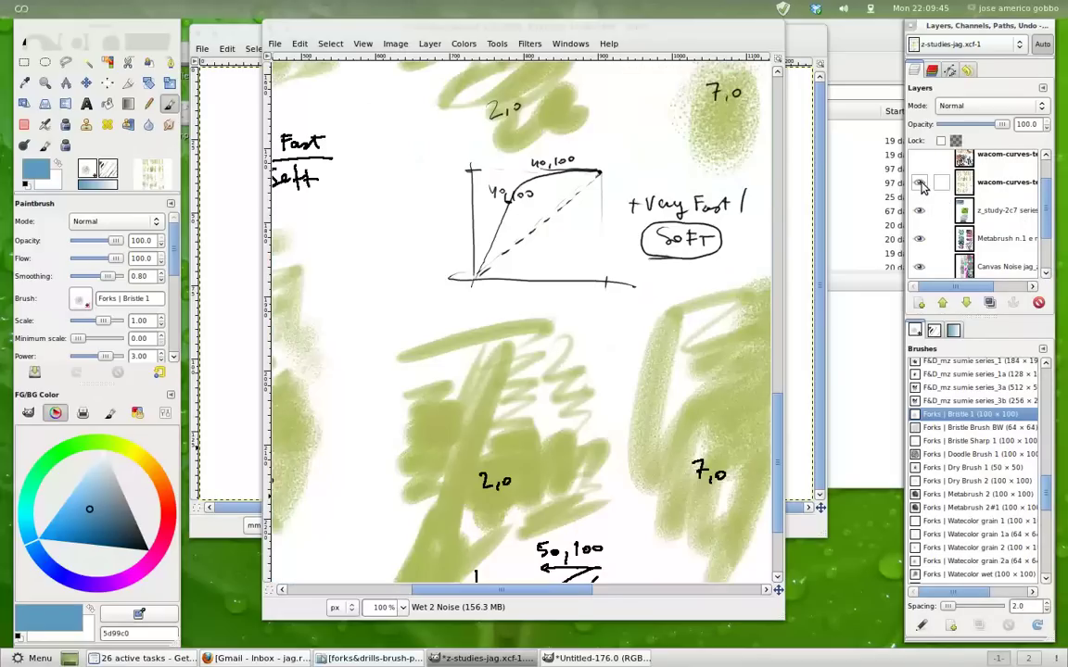
{"action": "left_click_drag", "start_coordinate": [776, 412], "coordinate": [778, 97]}
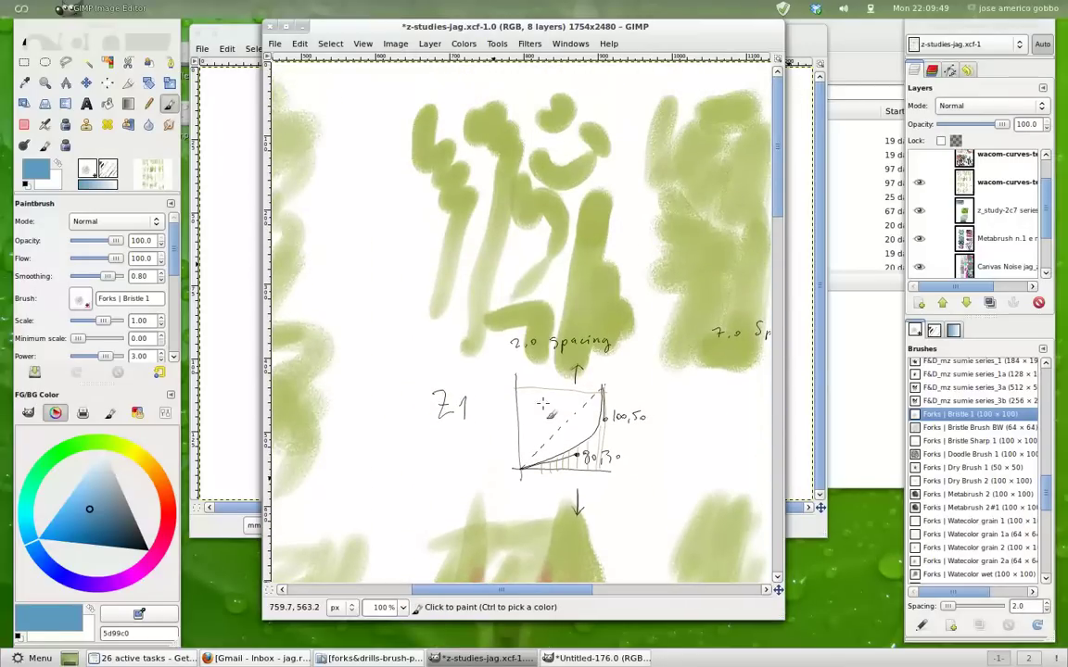
{"action": "left_click_drag", "start_coordinate": [515, 596], "coordinate": [376, 602]}
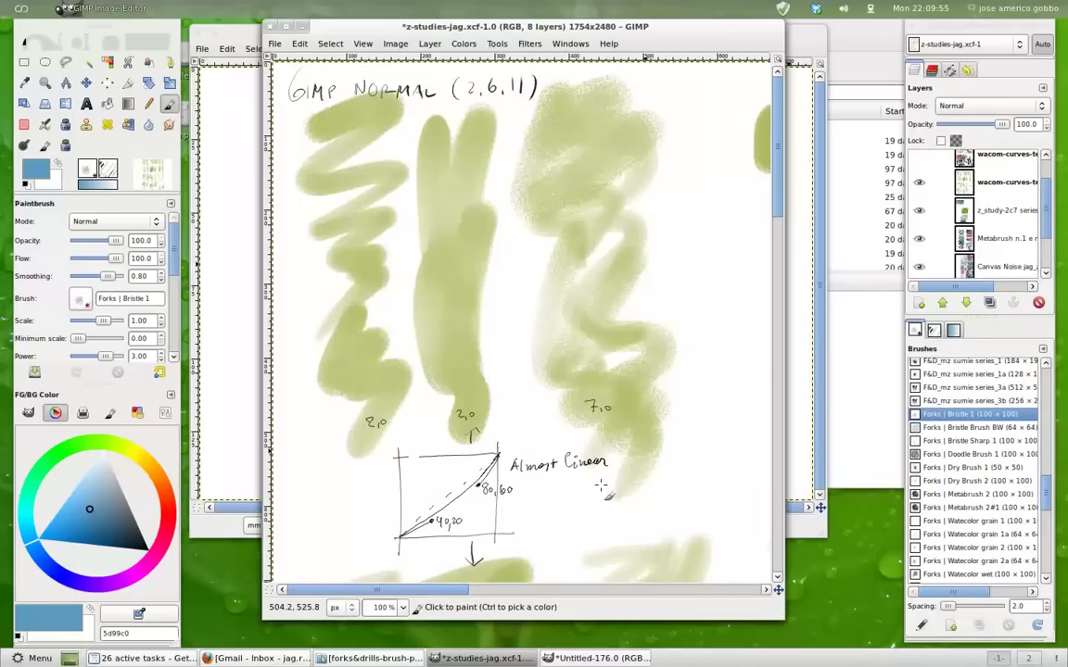
{"action": "mouse_move", "coordinate": [777, 190]}
{"action": "left_mouse_down"}
{"action": "mouse_move", "coordinate": [777, 289]}
{"action": "mouse_move", "coordinate": [777, 205]}
{"action": "left_mouse_up"}
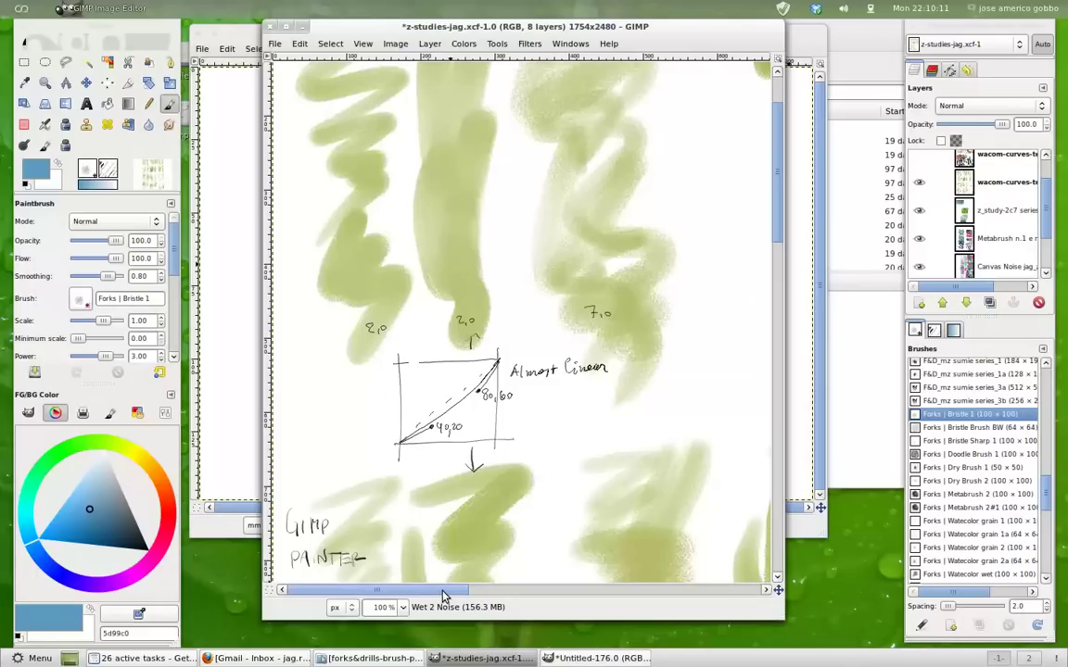
{"action": "mouse_move", "coordinate": [449, 591]}
{"action": "left_mouse_down"}
{"action": "mouse_move", "coordinate": [674, 614]}
{"action": "mouse_move", "coordinate": [422, 611]}
{"action": "left_mouse_up"}
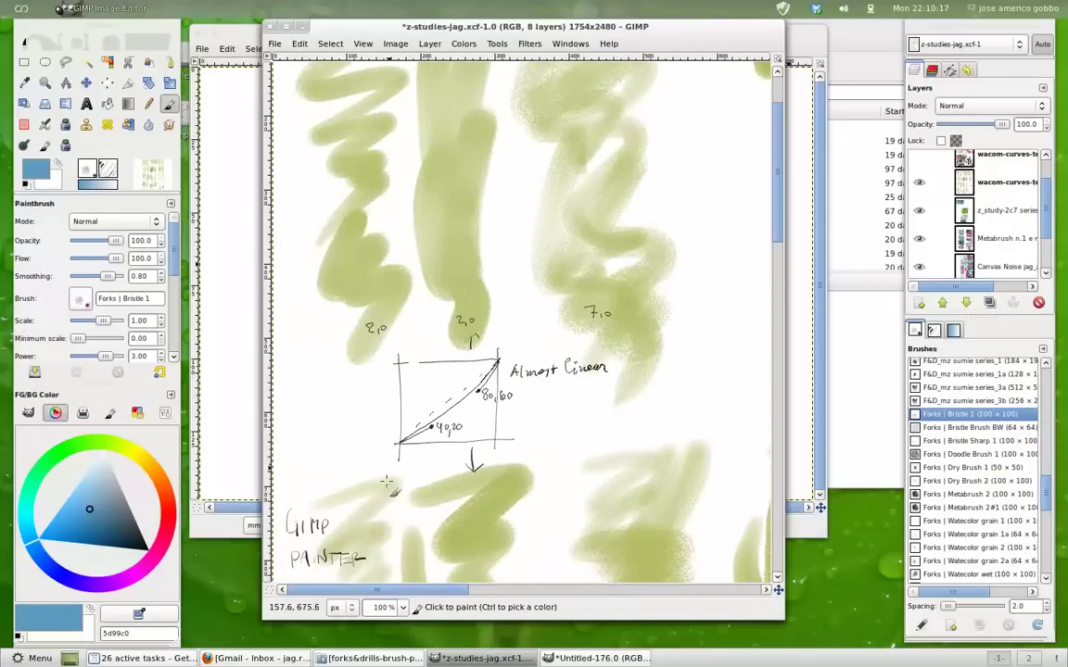
{"action": "left_click_drag", "start_coordinate": [430, 590], "coordinate": [623, 601]}
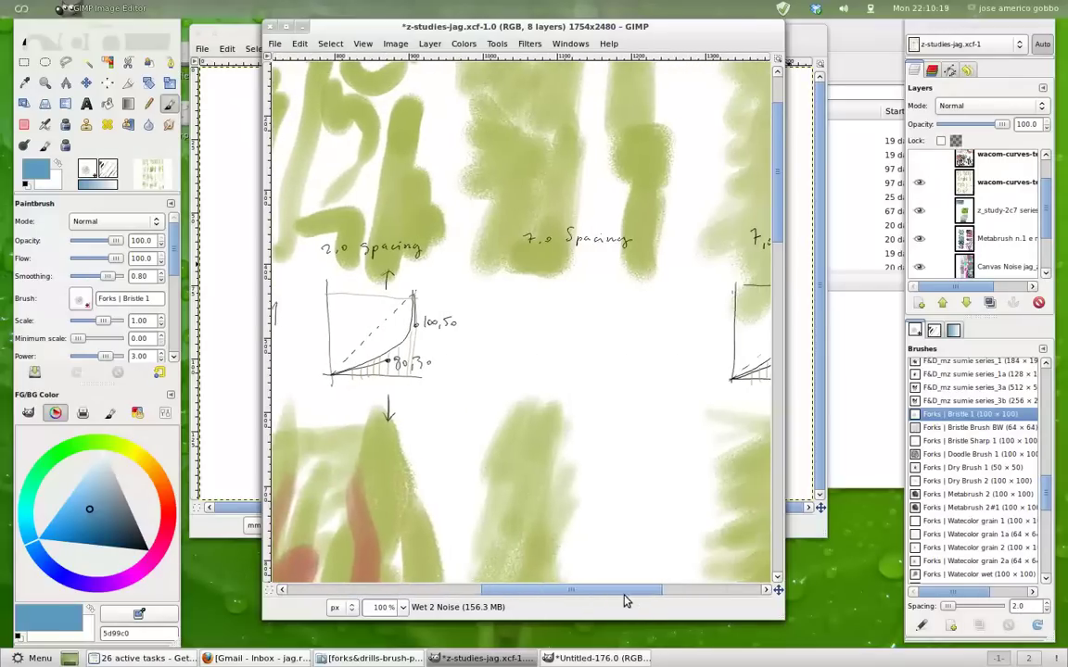
Step: Pan across the hand-drawn pressure curves marked 30,100 and 40,40, then scroll the Layers dock
{"action": "left_click_drag", "start_coordinate": [515, 590], "coordinate": [621, 590]}
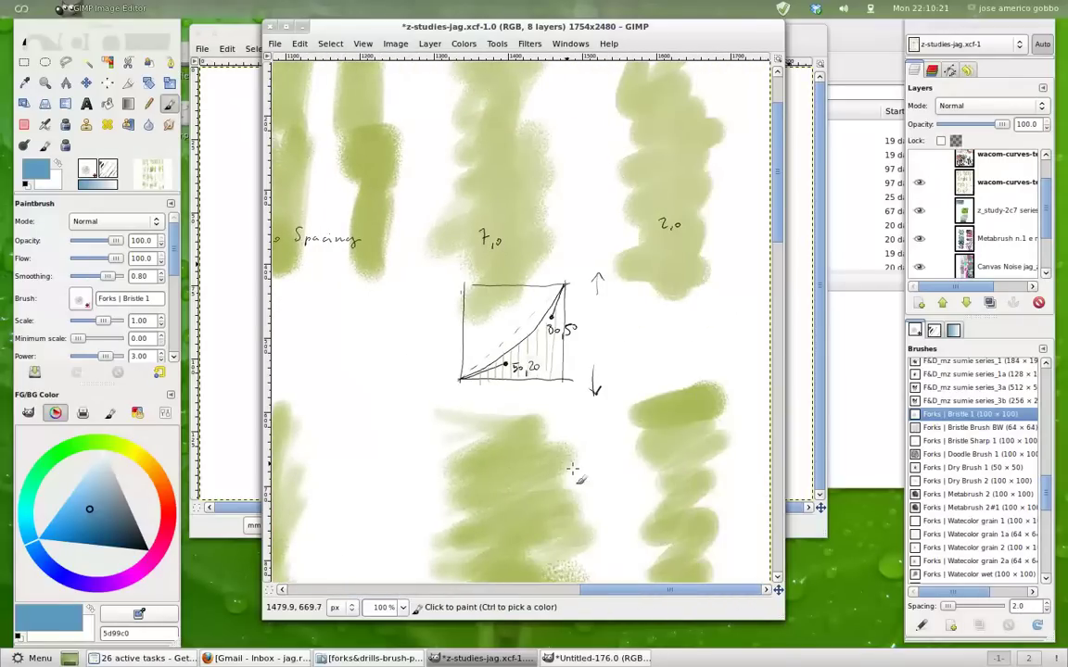
{"action": "left_click_drag", "start_coordinate": [778, 190], "coordinate": [779, 446]}
{"action": "left_click_drag", "start_coordinate": [610, 591], "coordinate": [327, 598]}
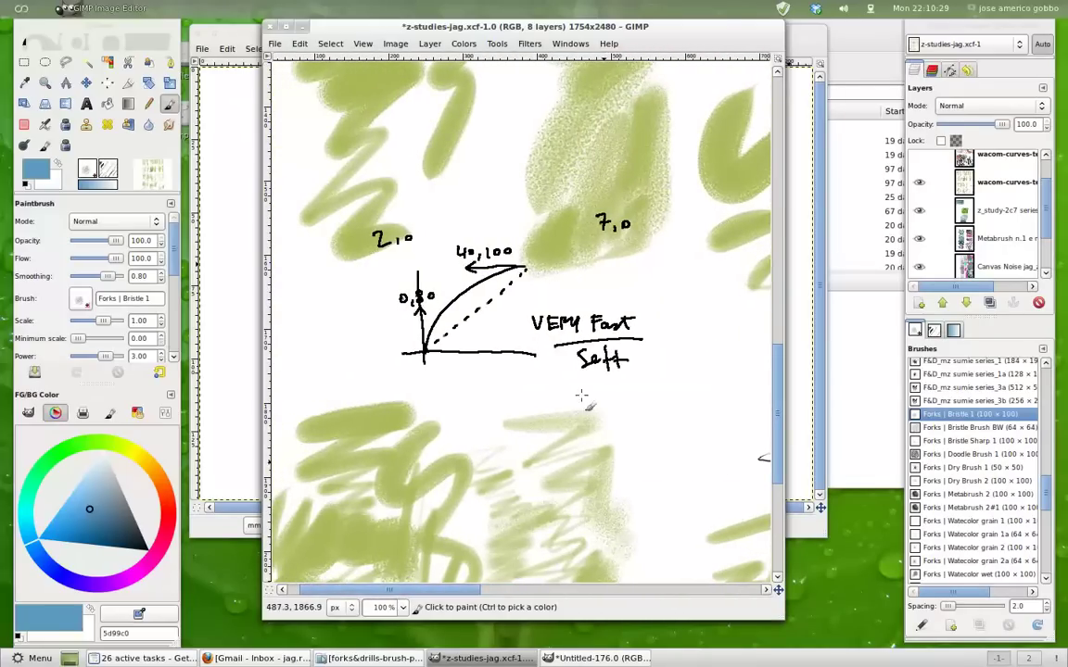
{"action": "mouse_move", "coordinate": [508, 590]}
{"action": "left_mouse_down"}
{"action": "mouse_move", "coordinate": [539, 565]}
{"action": "mouse_move", "coordinate": [694, 601]}
{"action": "left_mouse_up"}
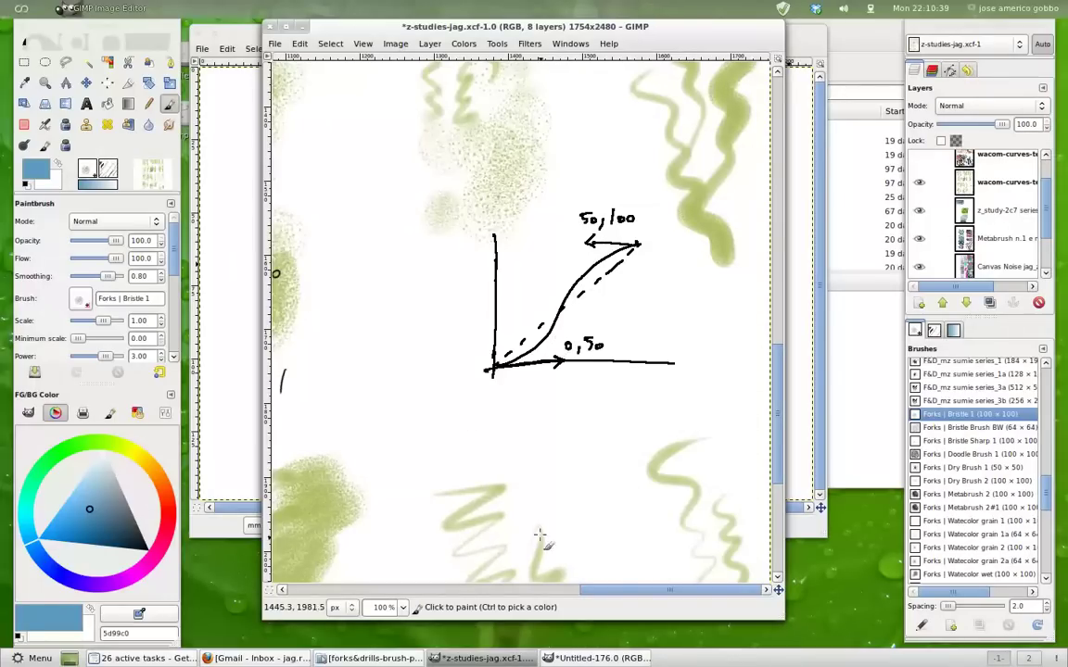
{"action": "scroll", "coordinate": [701, 381], "scroll_direction": "down", "scroll_amount": 5}
{"action": "mouse_move", "coordinate": [675, 592]}
{"action": "left_mouse_down"}
{"action": "mouse_move", "coordinate": [630, 605]}
{"action": "mouse_move", "coordinate": [471, 587]}
{"action": "mouse_move", "coordinate": [481, 587]}
{"action": "mouse_move", "coordinate": [374, 594]}
{"action": "left_mouse_up"}
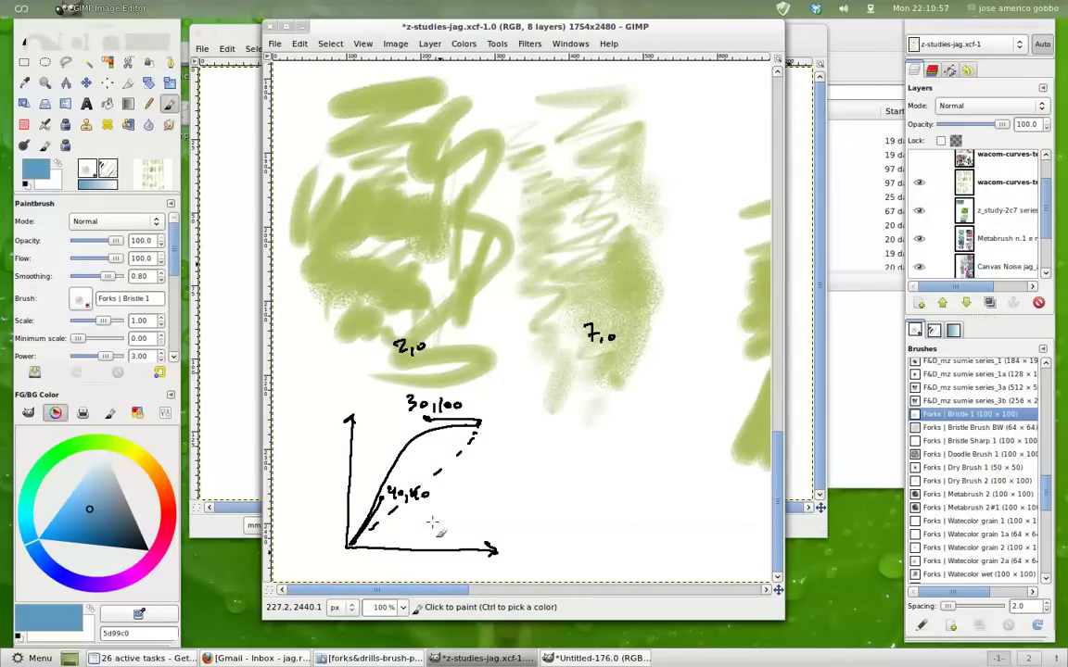
{"action": "left_click_drag", "start_coordinate": [1045, 224], "coordinate": [1046, 204]}
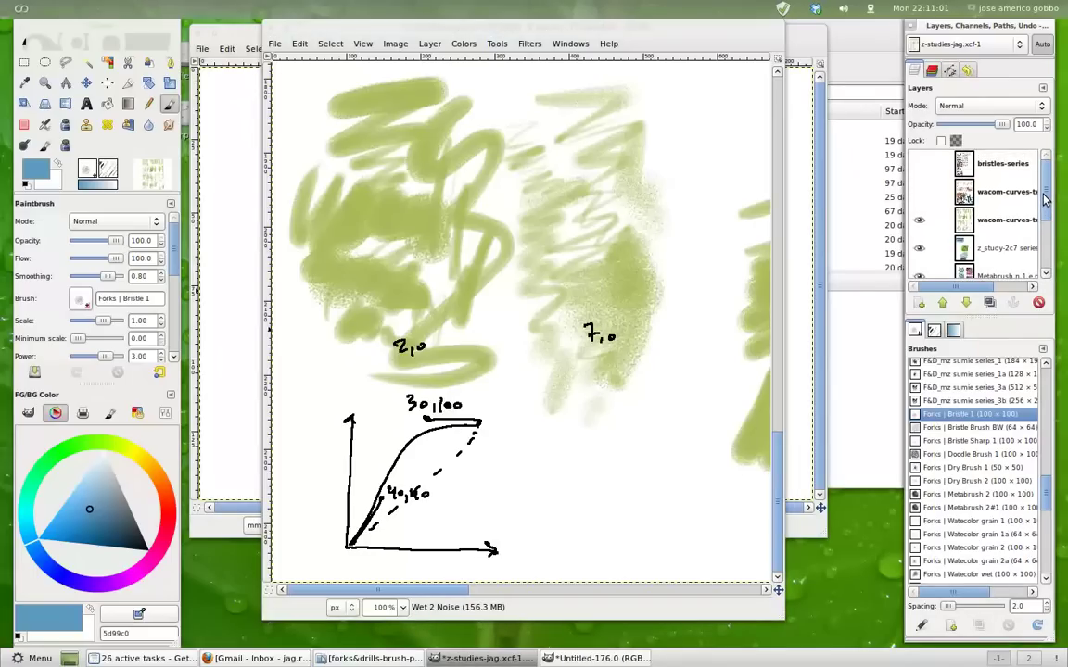
{"action": "mouse_move", "coordinate": [918, 193]}
{"action": "left_click", "coordinate": [919, 193]}
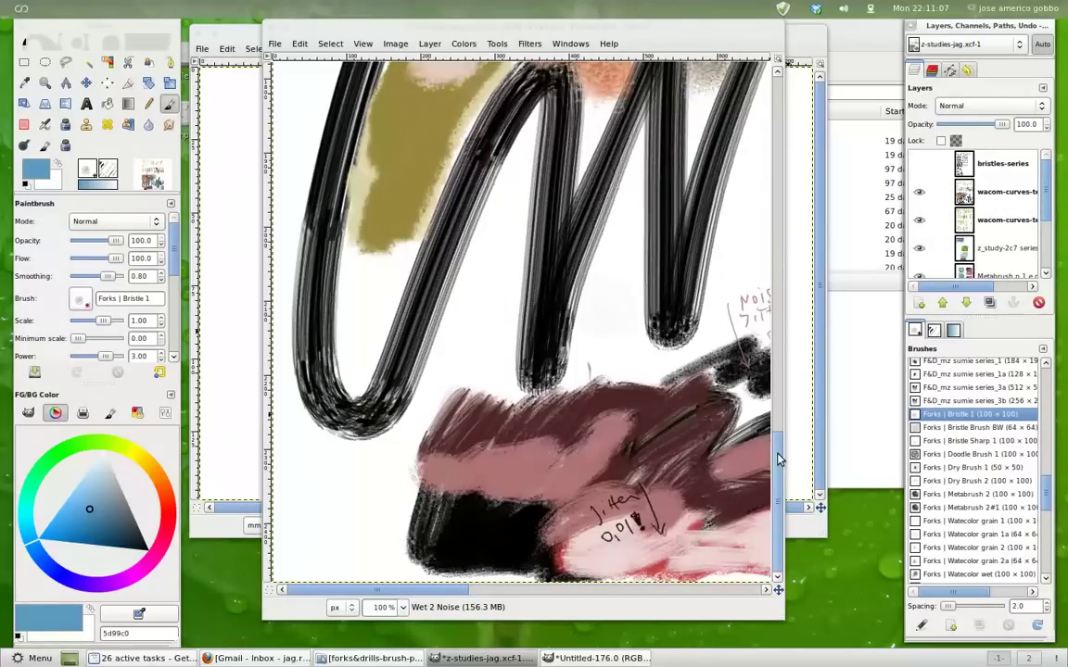
{"action": "left_click_drag", "start_coordinate": [777, 483], "coordinate": [775, 123]}
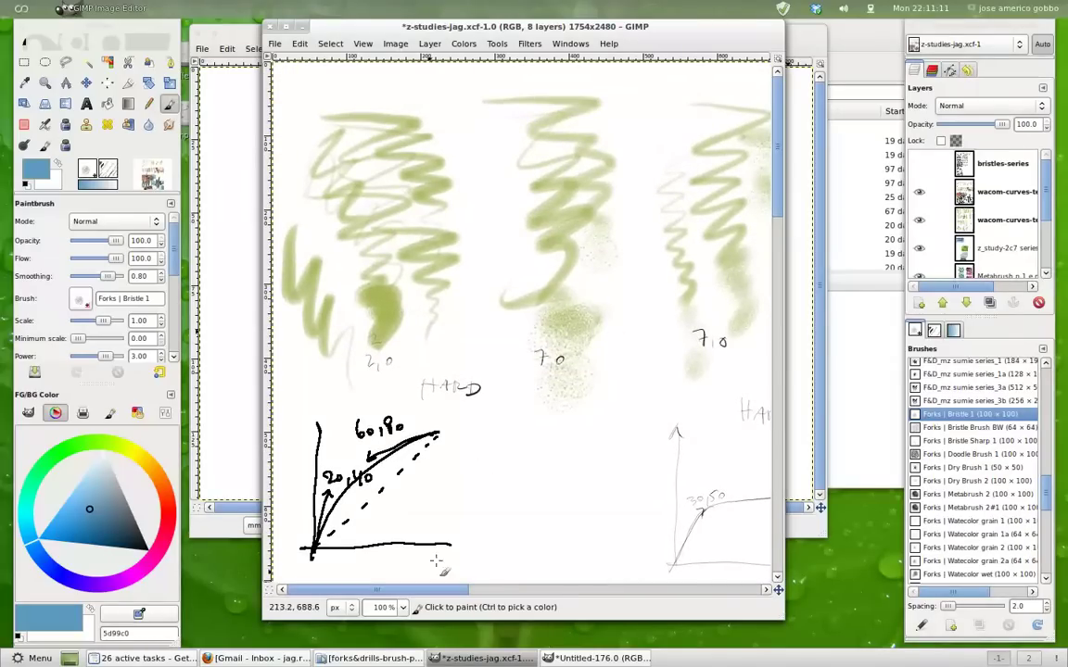
{"action": "left_click_drag", "start_coordinate": [405, 594], "coordinate": [683, 625]}
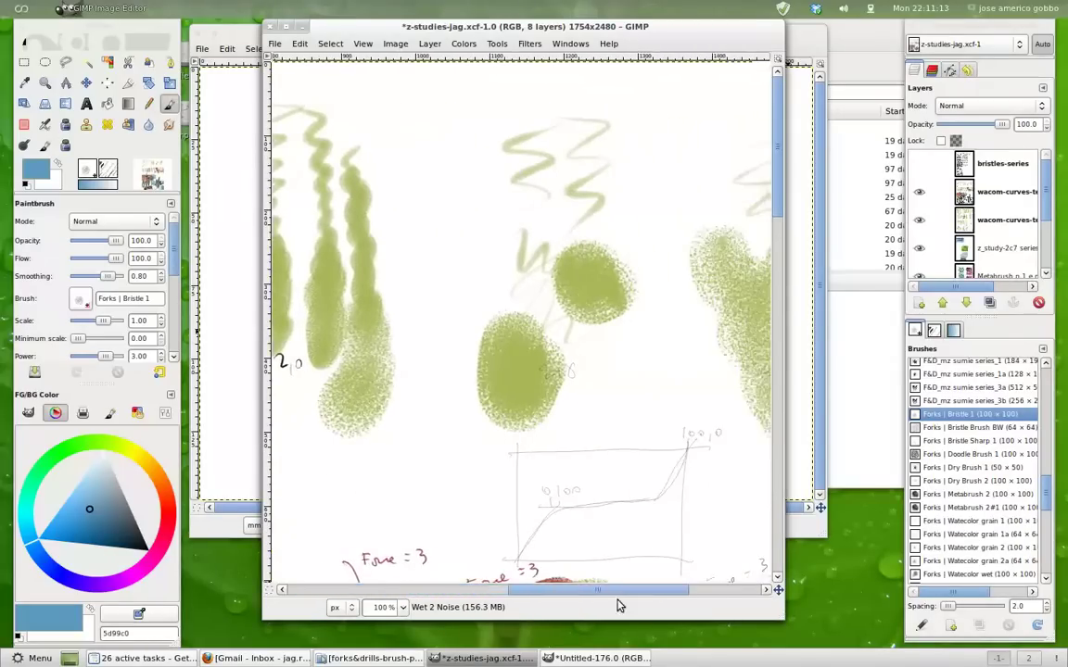
{"action": "scroll", "coordinate": [706, 386], "scroll_direction": "left", "scroll_amount": 5}
{"action": "scroll", "coordinate": [706, 385], "scroll_direction": "left", "scroll_amount": 5}
{"action": "scroll", "coordinate": [706, 386], "scroll_direction": "left", "scroll_amount": 5}
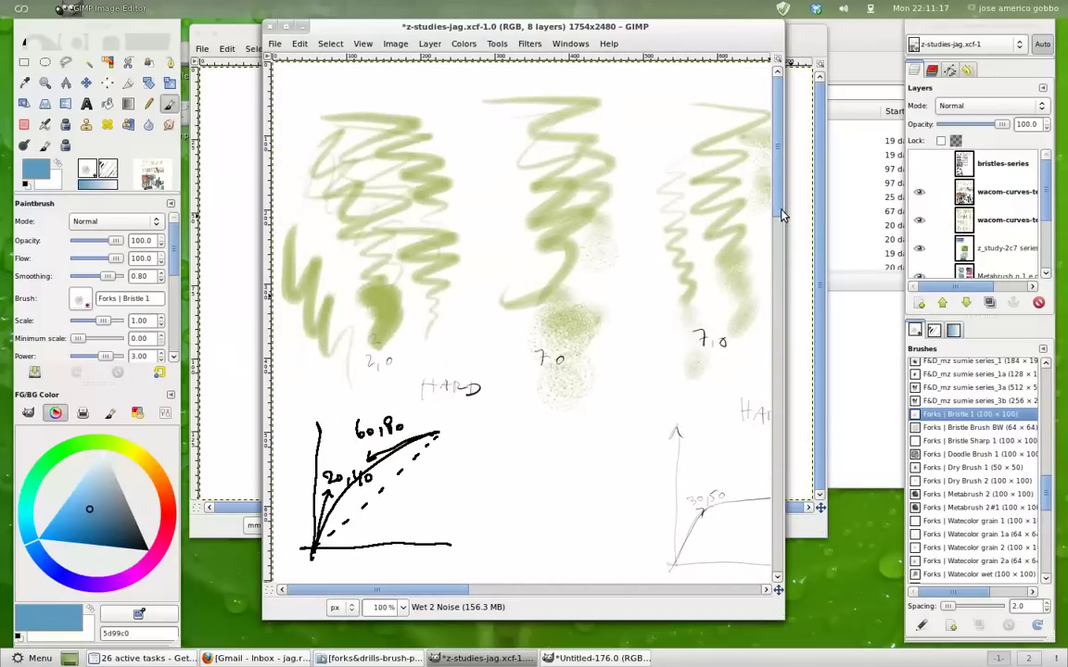
{"action": "mouse_move", "coordinate": [777, 199]}
{"action": "left_mouse_down"}
{"action": "mouse_move", "coordinate": [778, 381]}
{"action": "mouse_move", "coordinate": [779, 328]}
{"action": "left_mouse_up"}
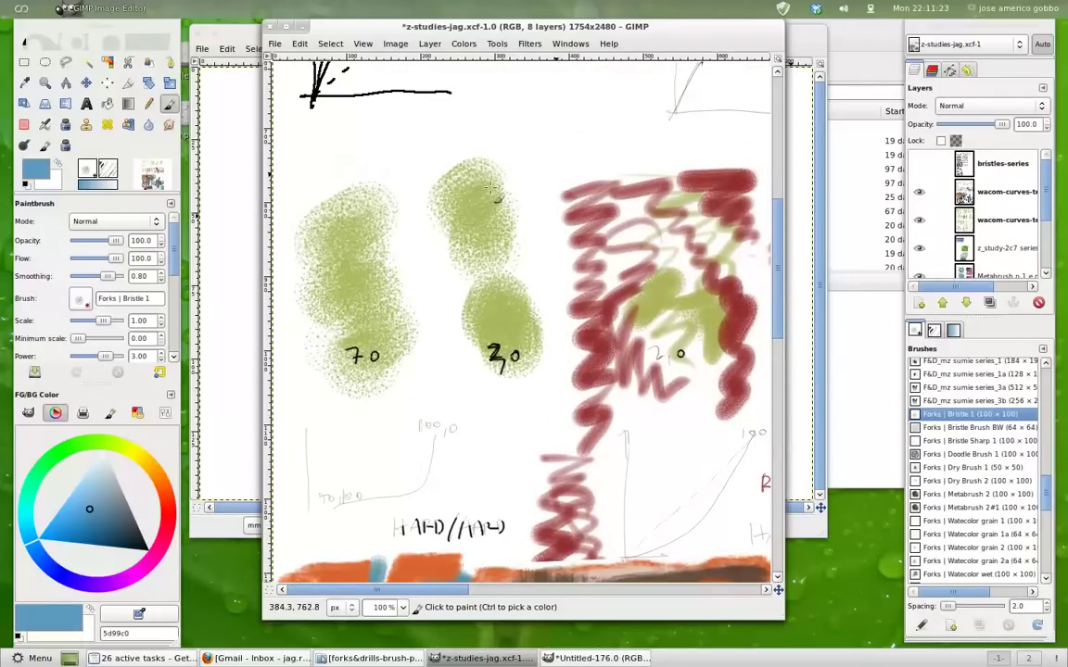
{"action": "left_click_drag", "start_coordinate": [779, 315], "coordinate": [778, 232]}
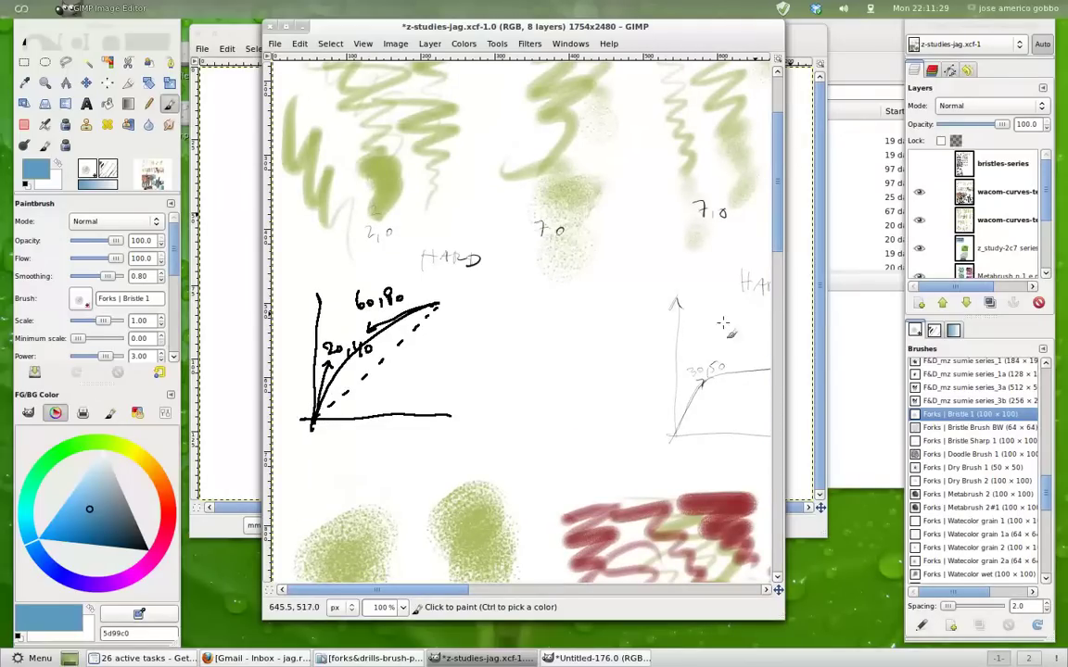
{"action": "scroll", "coordinate": [776, 241], "scroll_direction": "down", "scroll_amount": 2}
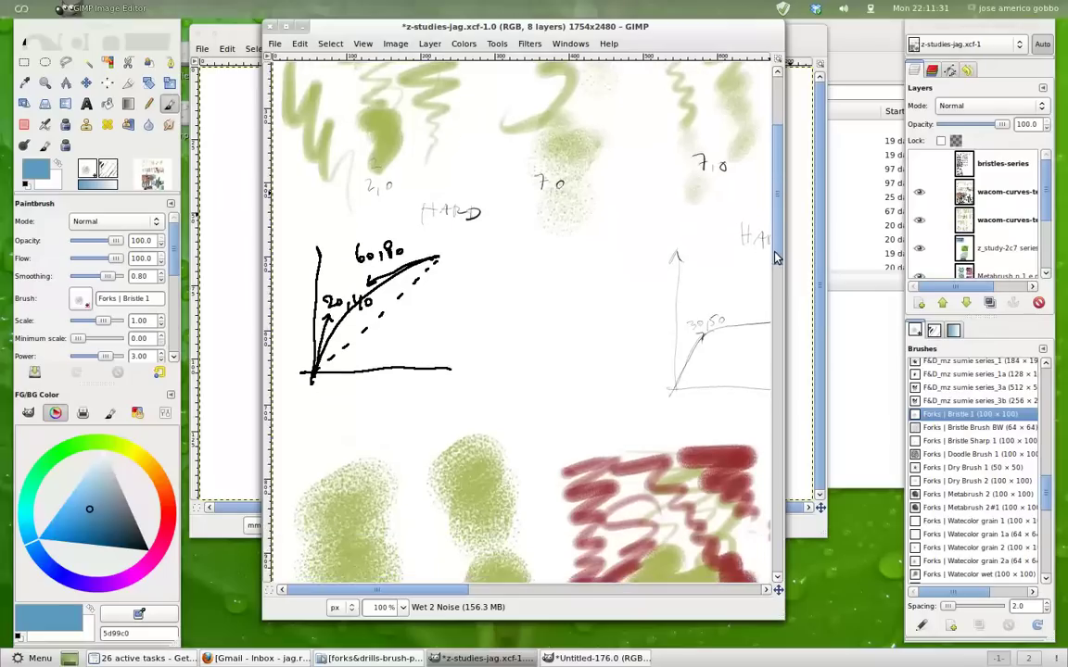
{"action": "scroll", "coordinate": [776, 241], "scroll_direction": "up", "scroll_amount": 3}
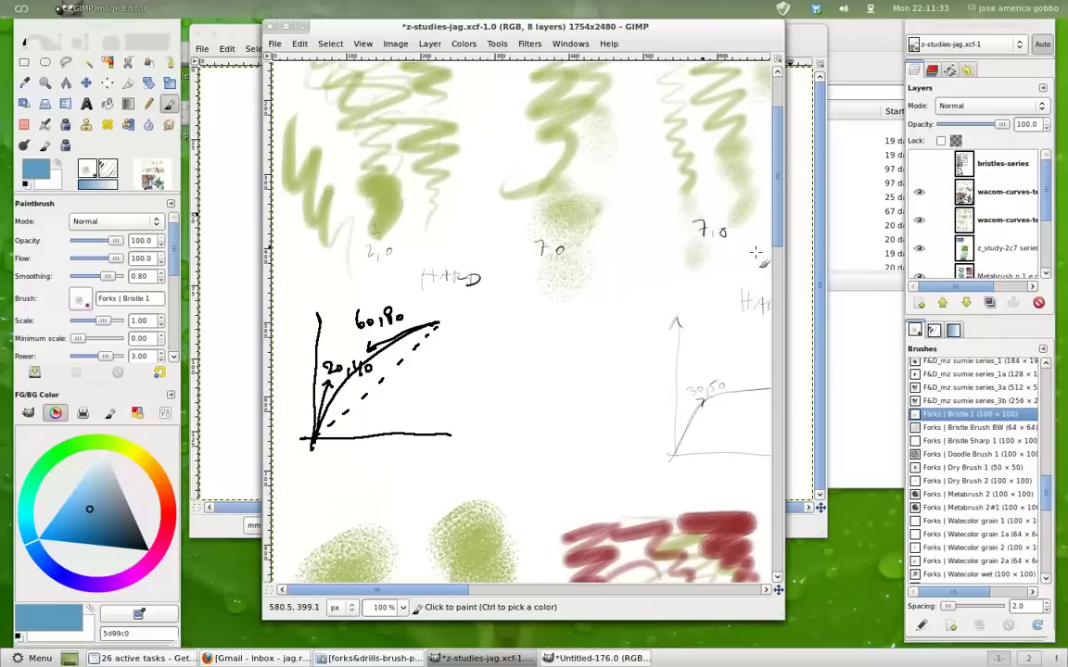
{"action": "scroll", "coordinate": [778, 244], "scroll_direction": "down", "scroll_amount": 3}
{"action": "left_click_drag", "start_coordinate": [778, 244], "coordinate": [765, 458]}
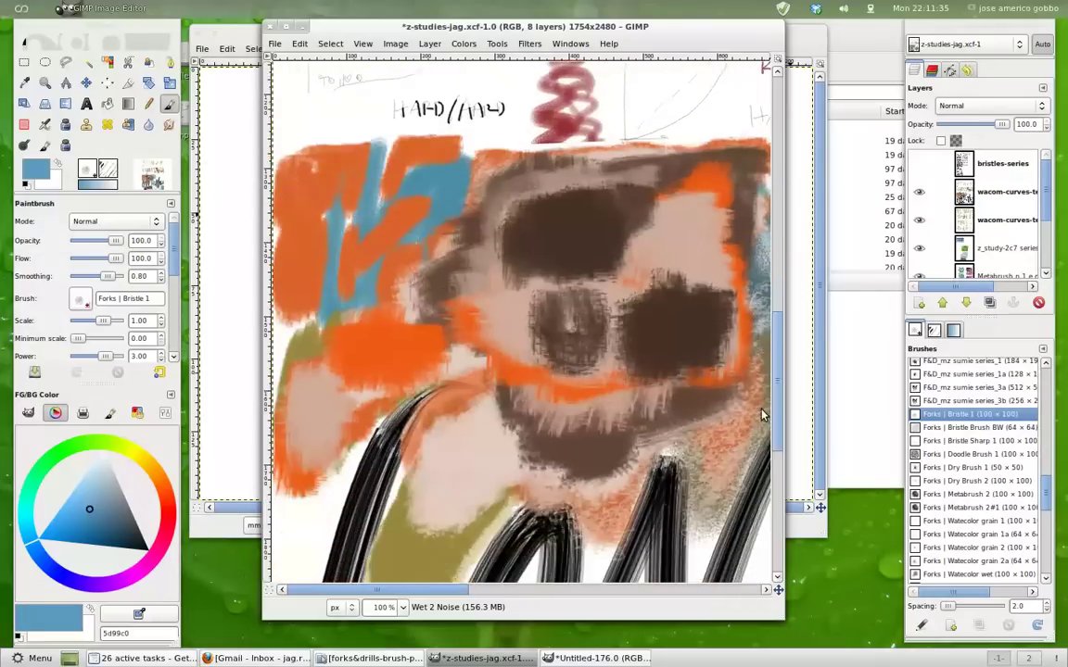
{"action": "scroll", "coordinate": [765, 458], "scroll_direction": "up", "scroll_amount": 1}
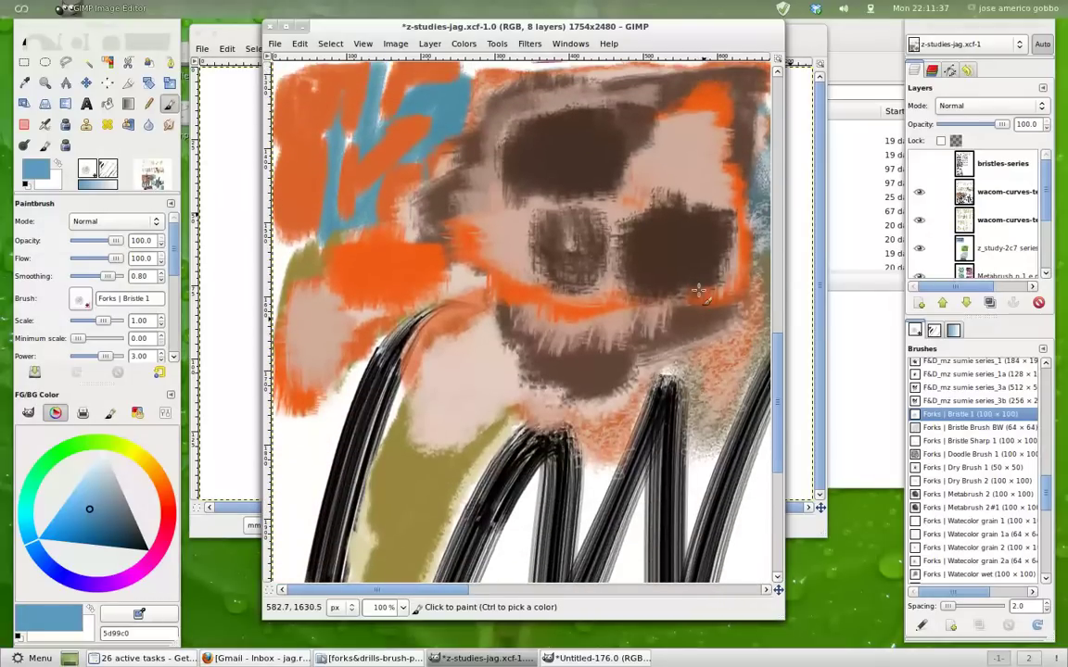
{"action": "left_click_drag", "start_coordinate": [776, 401], "coordinate": [780, 521]}
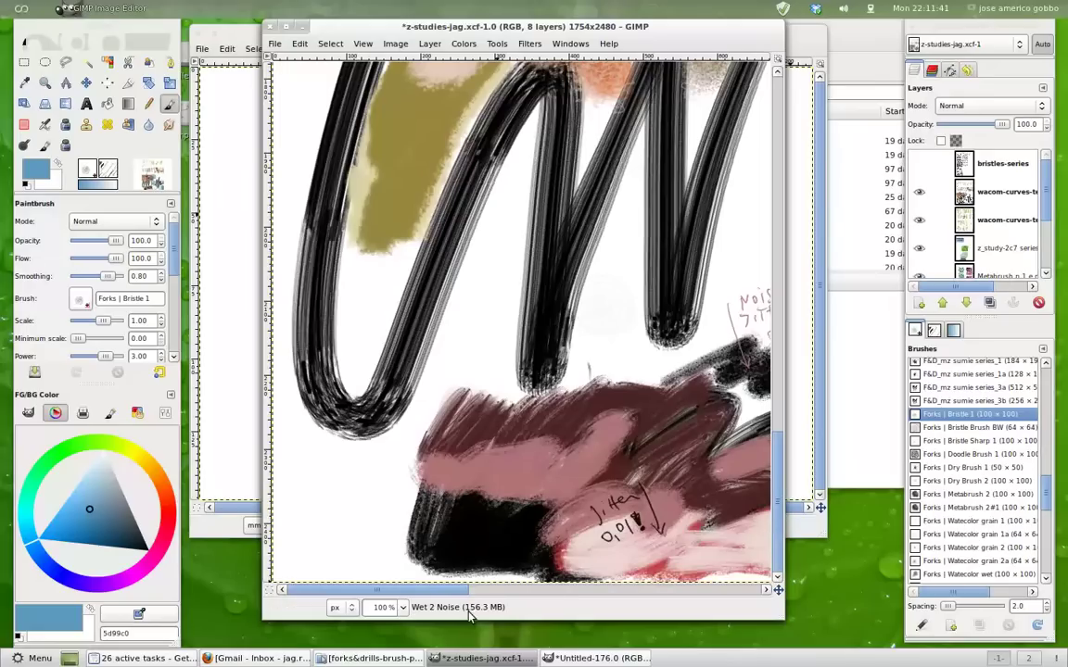
{"action": "left_click_drag", "start_coordinate": [429, 594], "coordinate": [512, 594]}
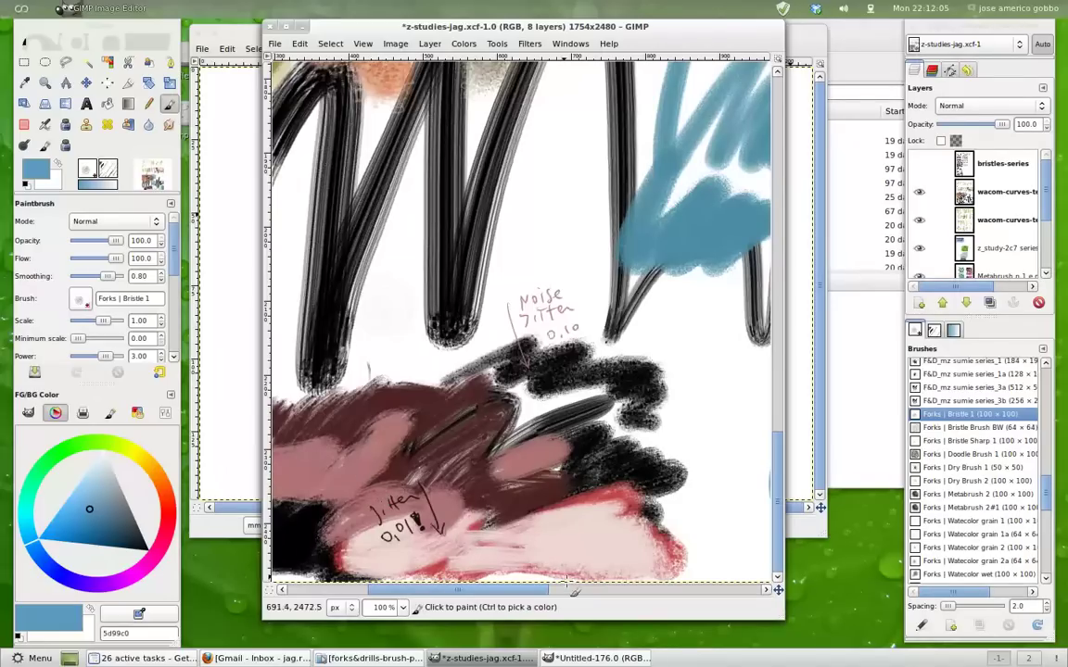
{"action": "mouse_move", "coordinate": [508, 601]}
{"action": "left_mouse_down"}
{"action": "mouse_move", "coordinate": [718, 598]}
{"action": "mouse_move", "coordinate": [404, 598]}
{"action": "left_mouse_up"}
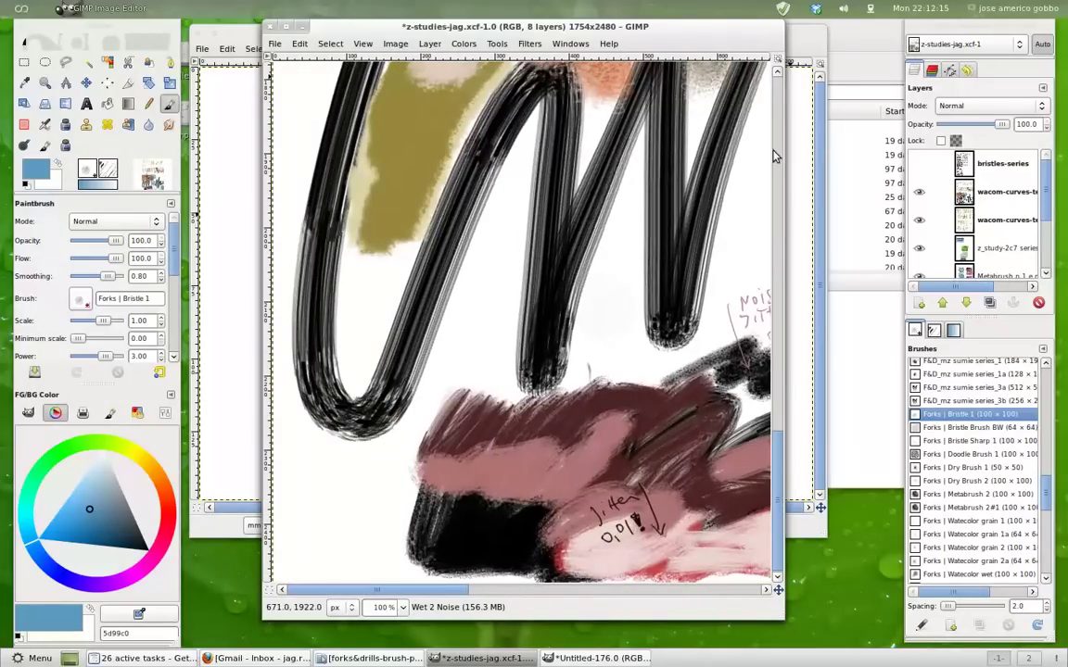
{"action": "left_click_drag", "start_coordinate": [776, 506], "coordinate": [761, 111]}
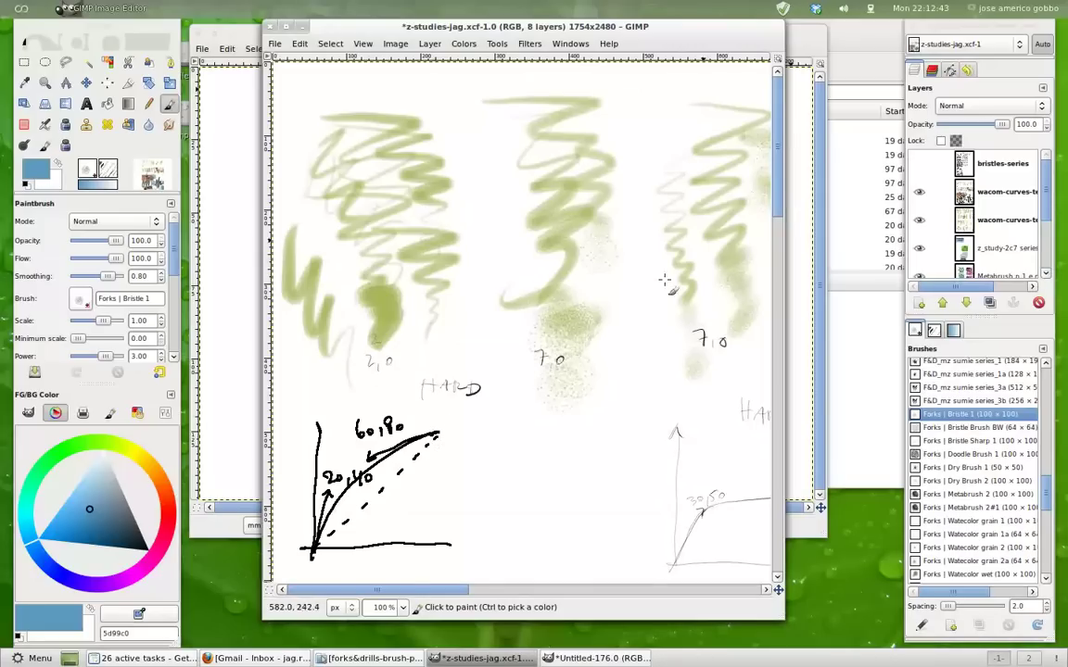
{"action": "scroll", "coordinate": [698, 143], "scroll_direction": "down", "scroll_amount": 2}
{"action": "scroll", "coordinate": [733, 167], "scroll_direction": "down", "scroll_amount": 3}
{"action": "scroll", "coordinate": [775, 194], "scroll_direction": "down", "scroll_amount": 4}
{"action": "scroll", "coordinate": [776, 226], "scroll_direction": "down", "scroll_amount": 2}
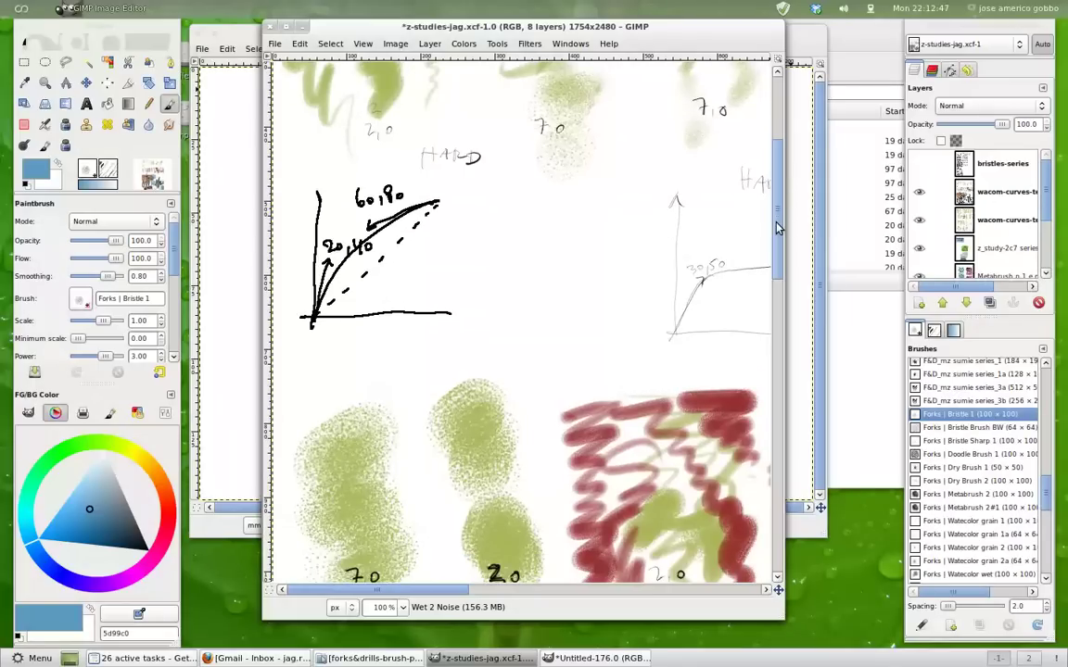
{"action": "left_click_drag", "start_coordinate": [777, 226], "coordinate": [774, 267]}
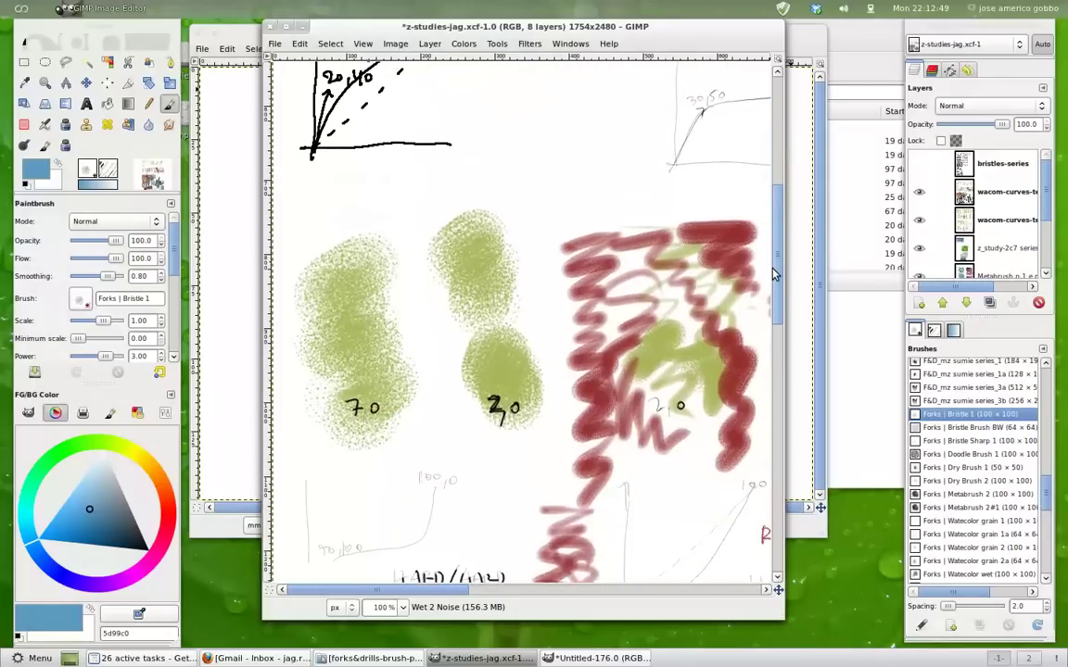
{"action": "left_click_drag", "start_coordinate": [775, 268], "coordinate": [777, 522]}
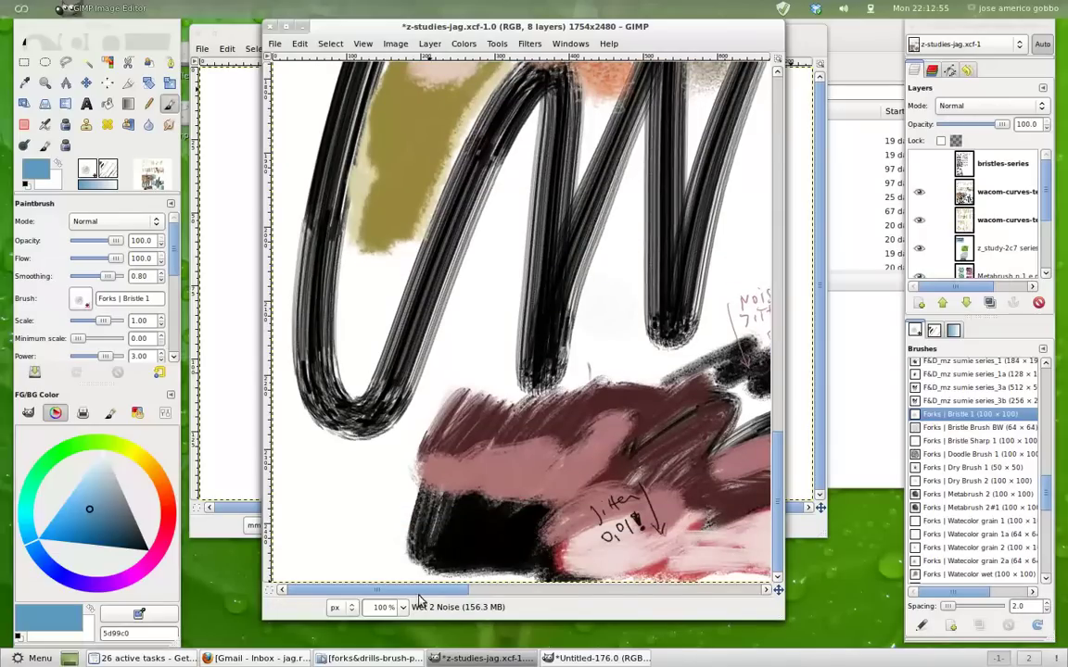
{"action": "left_click_drag", "start_coordinate": [420, 597], "coordinate": [712, 608]}
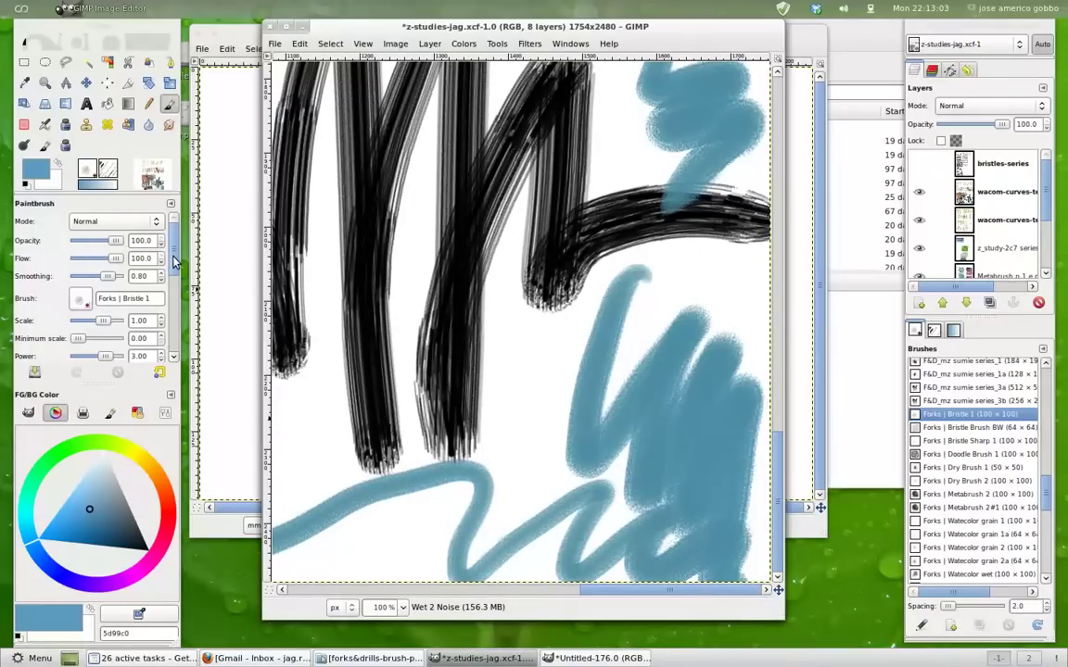
{"action": "left_click_drag", "start_coordinate": [173, 257], "coordinate": [174, 271]}
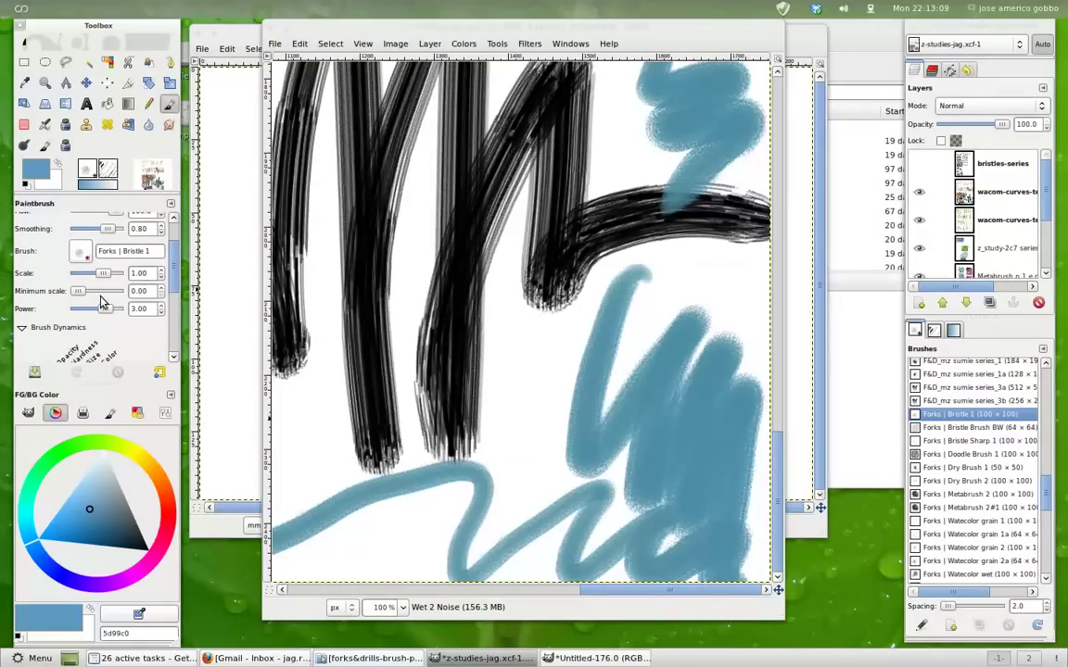
{"action": "scroll", "coordinate": [154, 249], "scroll_direction": "up", "scroll_amount": 3}
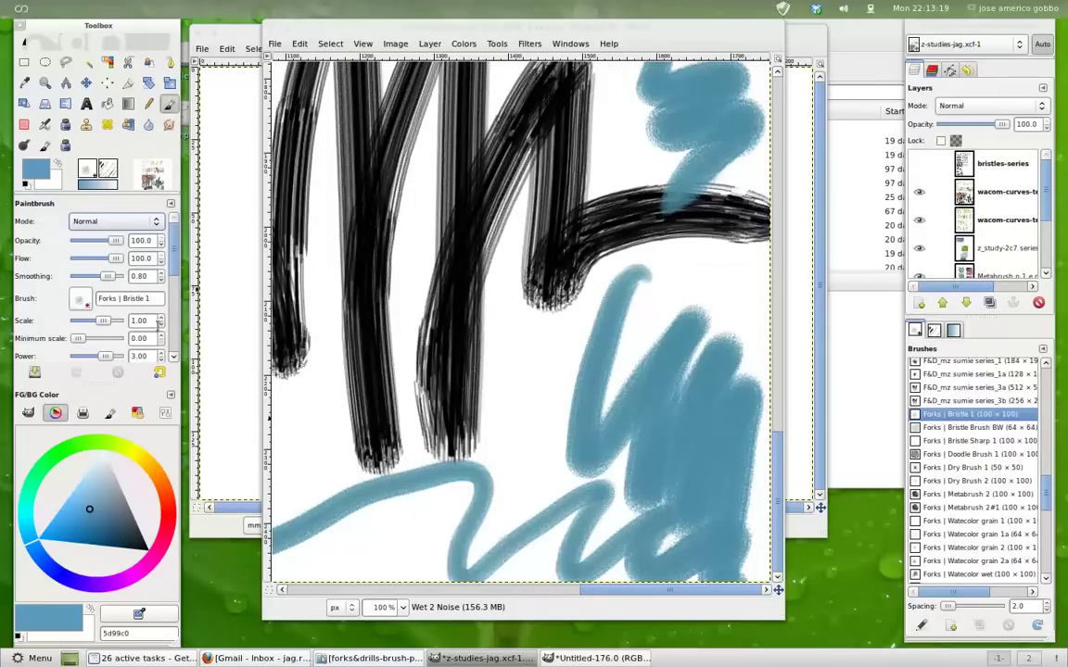
{"action": "left_click_drag", "start_coordinate": [172, 261], "coordinate": [173, 289]}
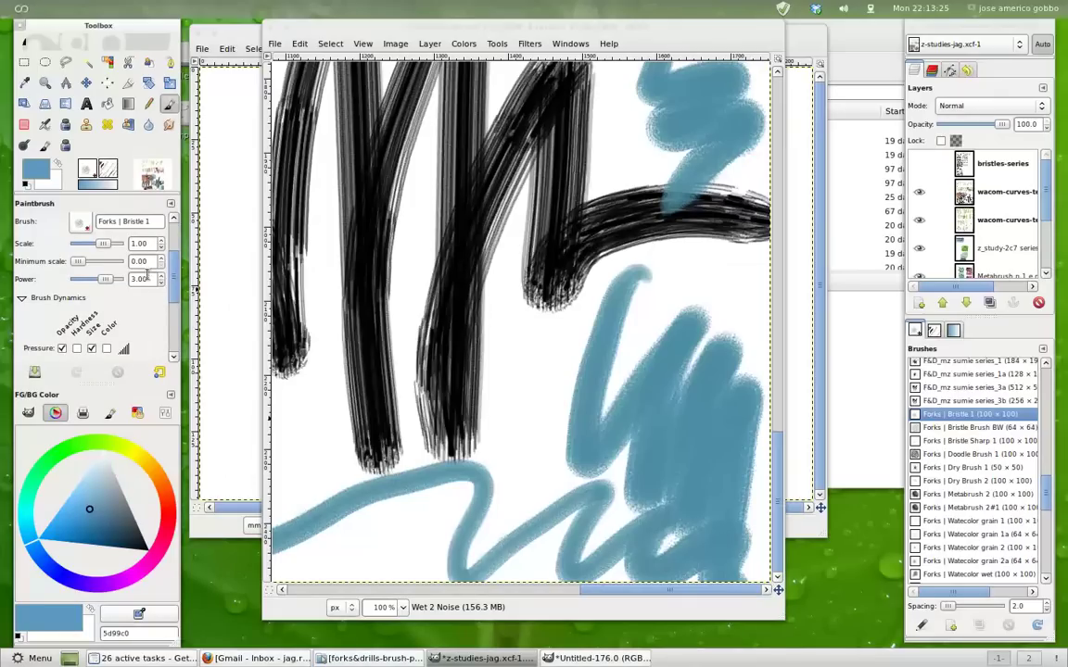
{"action": "mouse_move", "coordinate": [173, 282]}
{"action": "left_mouse_down"}
{"action": "mouse_move", "coordinate": [174, 315]}
{"action": "mouse_move", "coordinate": [179, 291]}
{"action": "mouse_move", "coordinate": [194, 288]}
{"action": "left_mouse_up"}
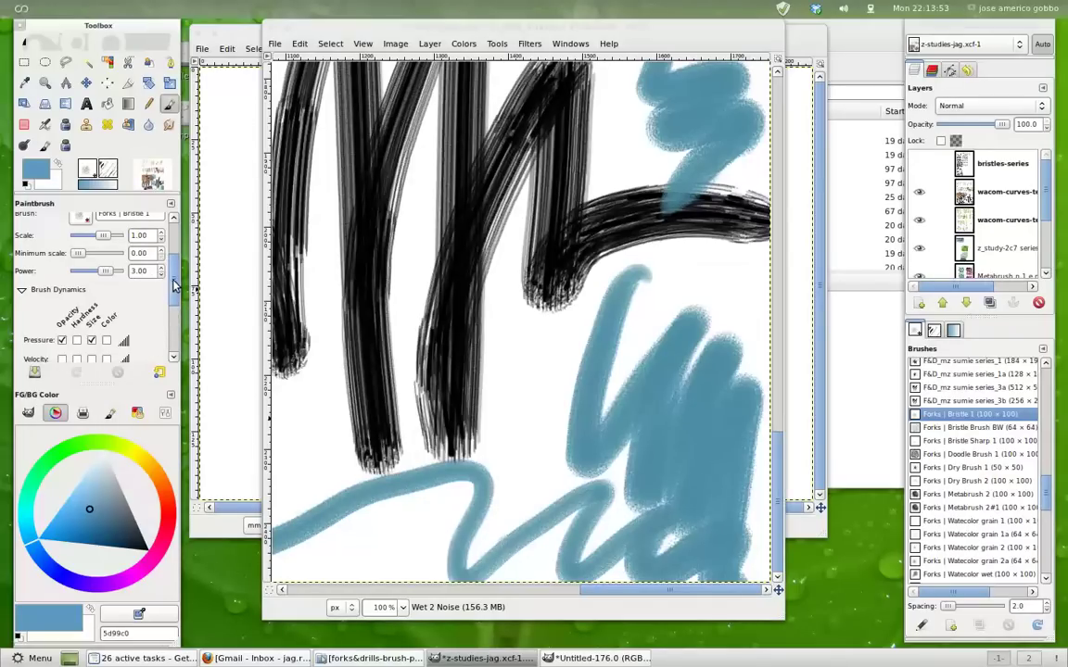
{"action": "scroll", "coordinate": [153, 269], "scroll_direction": "down", "scroll_amount": 2}
{"action": "scroll", "coordinate": [154, 269], "scroll_direction": "down", "scroll_amount": 1}
{"action": "scroll", "coordinate": [154, 268], "scroll_direction": "down", "scroll_amount": 1}
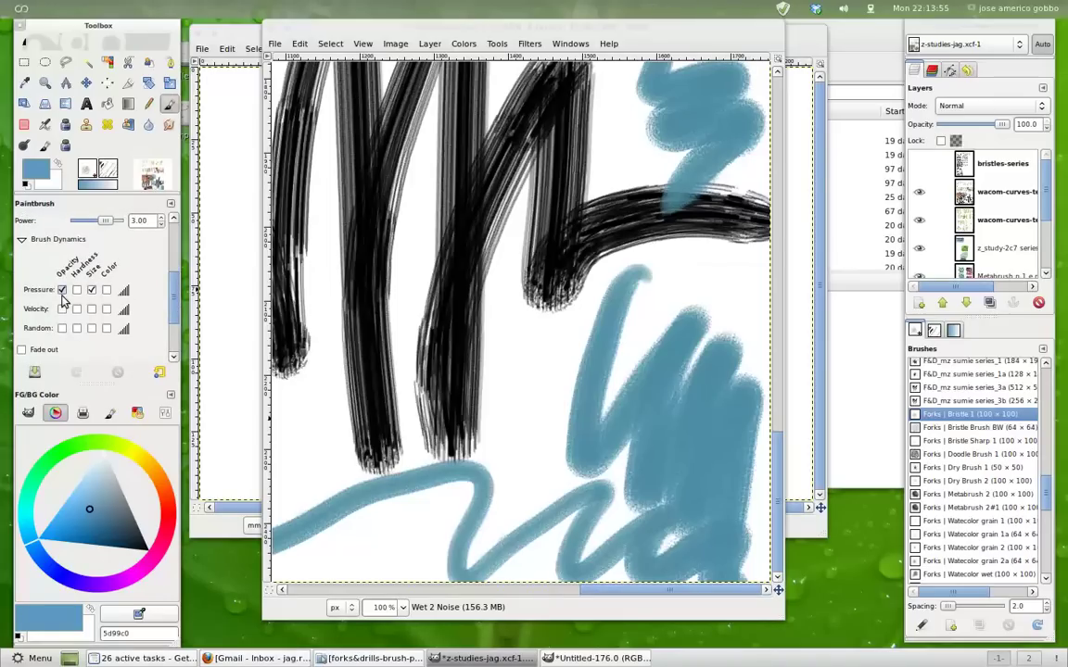
{"action": "left_click_drag", "start_coordinate": [175, 298], "coordinate": [176, 292]}
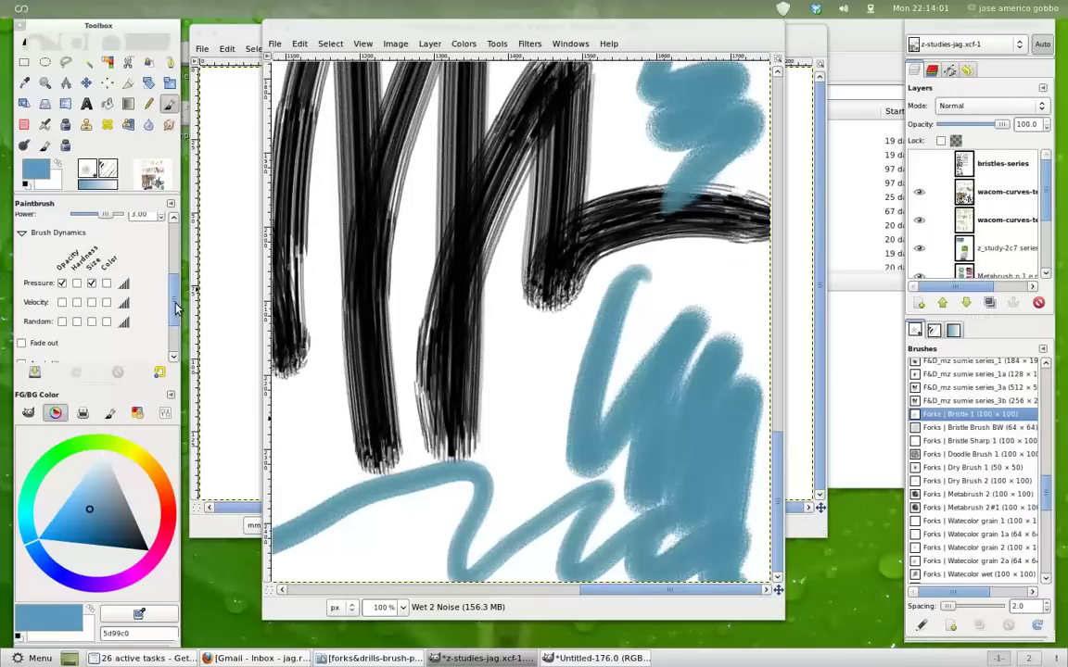
{"action": "scroll", "coordinate": [172, 307], "scroll_direction": "down", "scroll_amount": 3}
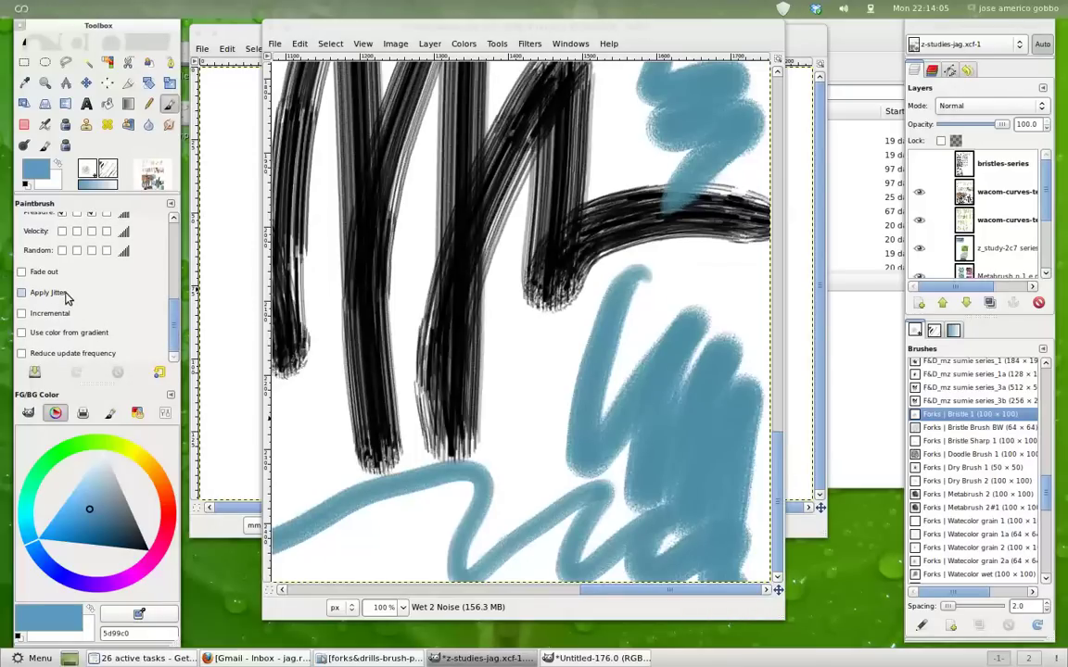
{"action": "left_click_drag", "start_coordinate": [176, 325], "coordinate": [172, 242]}
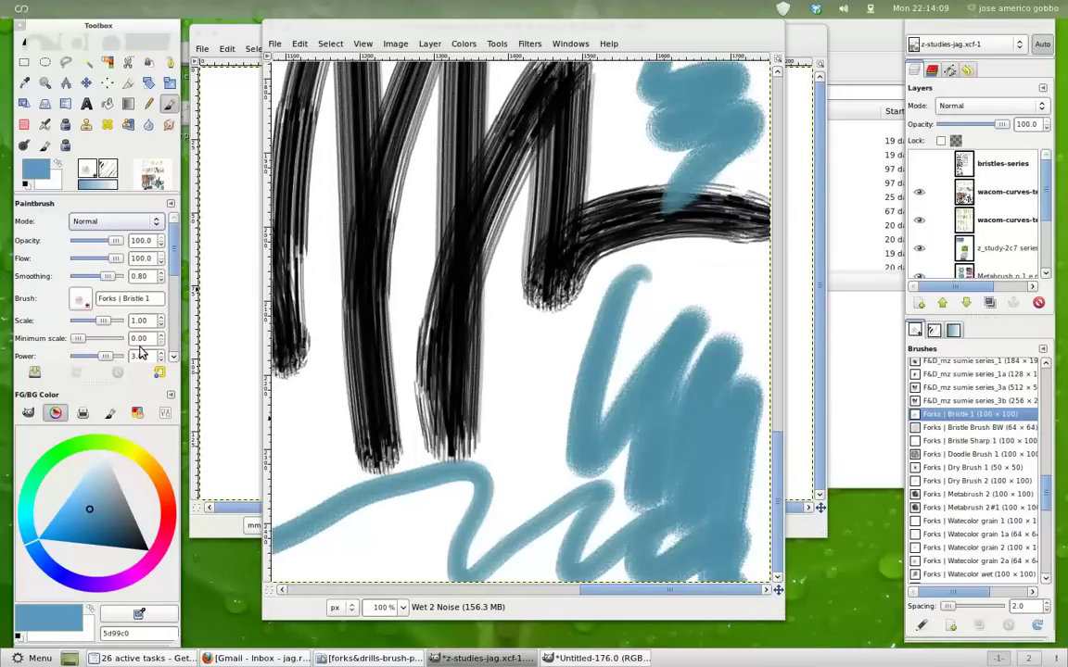
{"action": "scroll", "coordinate": [152, 269], "scroll_direction": "down", "scroll_amount": 5}
{"action": "scroll", "coordinate": [170, 322], "scroll_direction": "up", "scroll_amount": 3}
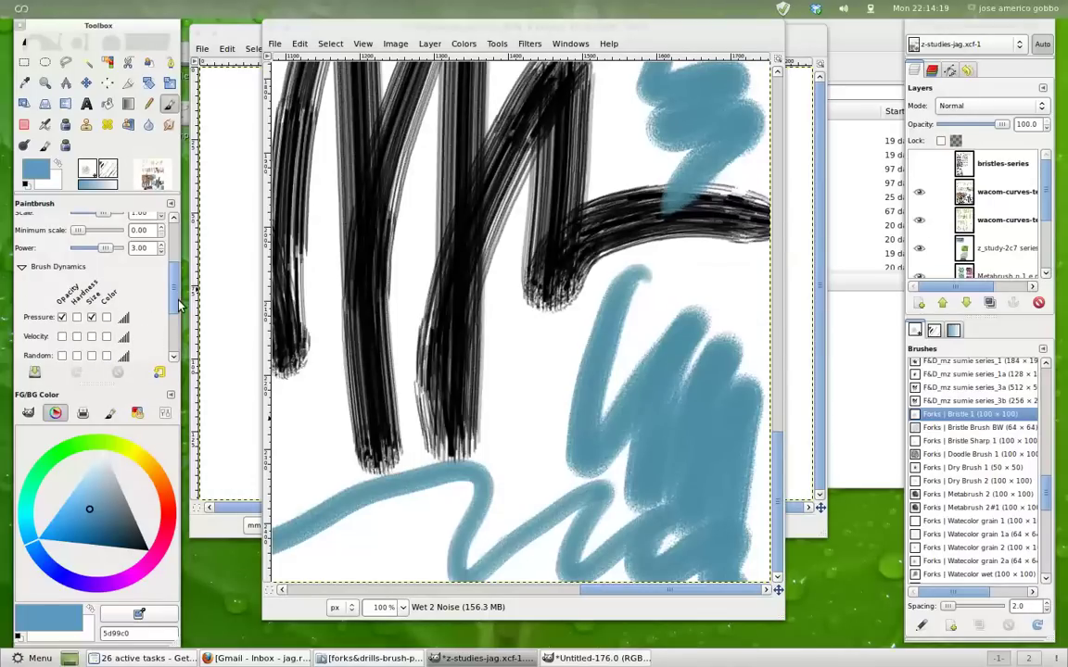
{"action": "scroll", "coordinate": [173, 301], "scroll_direction": "up", "scroll_amount": 3}
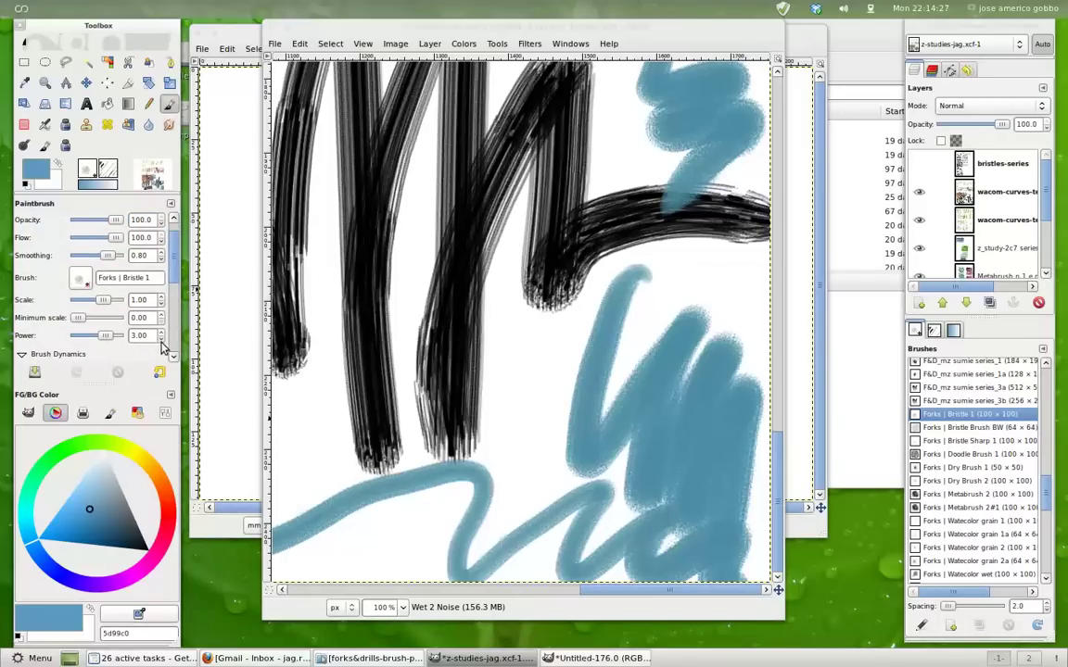
{"action": "scroll", "coordinate": [173, 277], "scroll_direction": "down", "scroll_amount": 1}
{"action": "scroll", "coordinate": [108, 355], "scroll_direction": "down", "scroll_amount": 1}
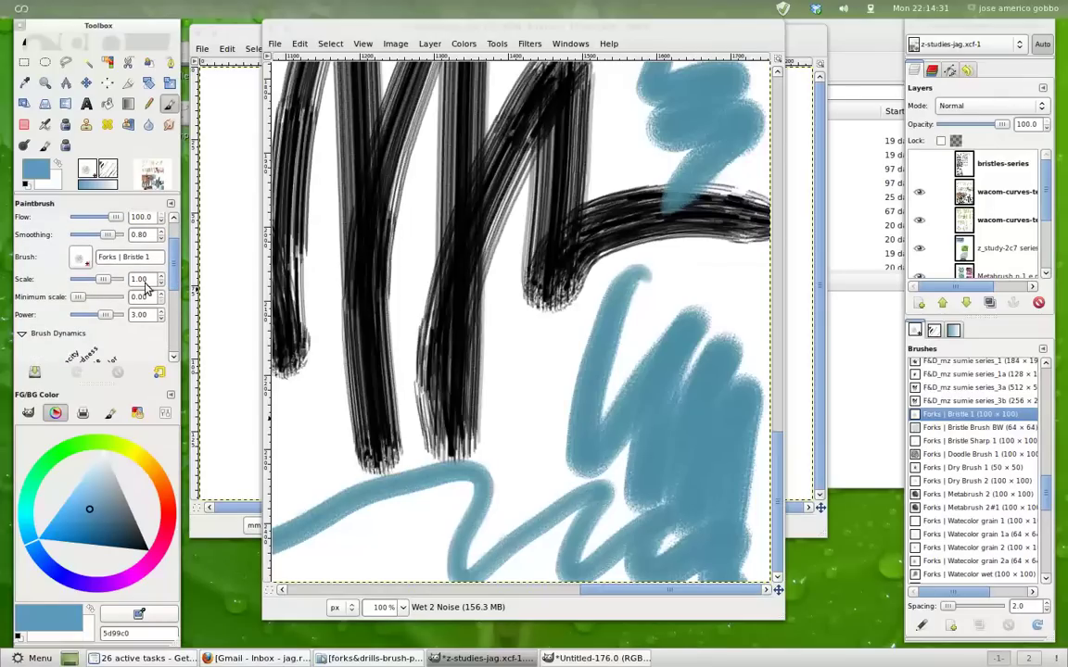
{"action": "scroll", "coordinate": [172, 260], "scroll_direction": "up", "scroll_amount": 1}
{"action": "scroll", "coordinate": [170, 253], "scroll_direction": "up", "scroll_amount": 1}
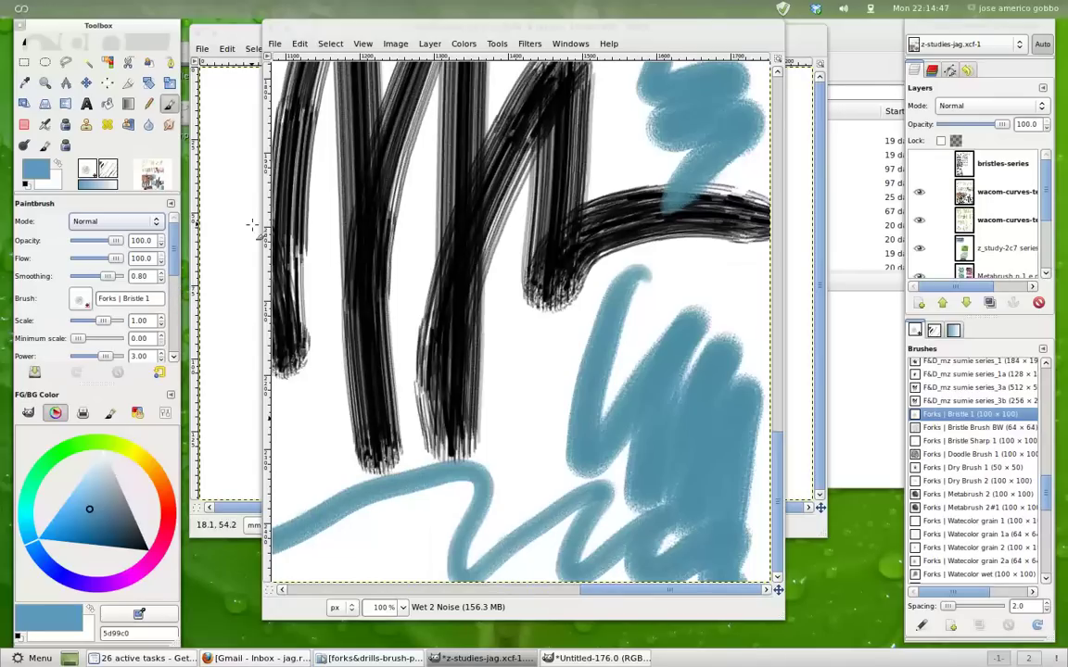
{"action": "left_click", "coordinate": [278, 29]}
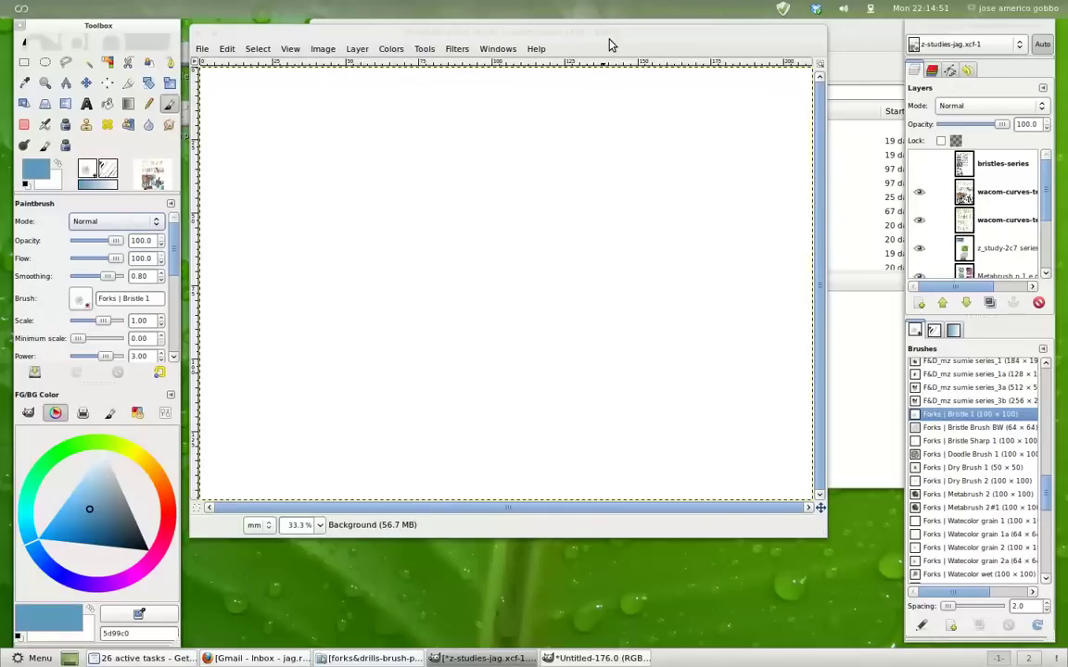
{"action": "left_click_drag", "start_coordinate": [610, 36], "coordinate": [627, 30]}
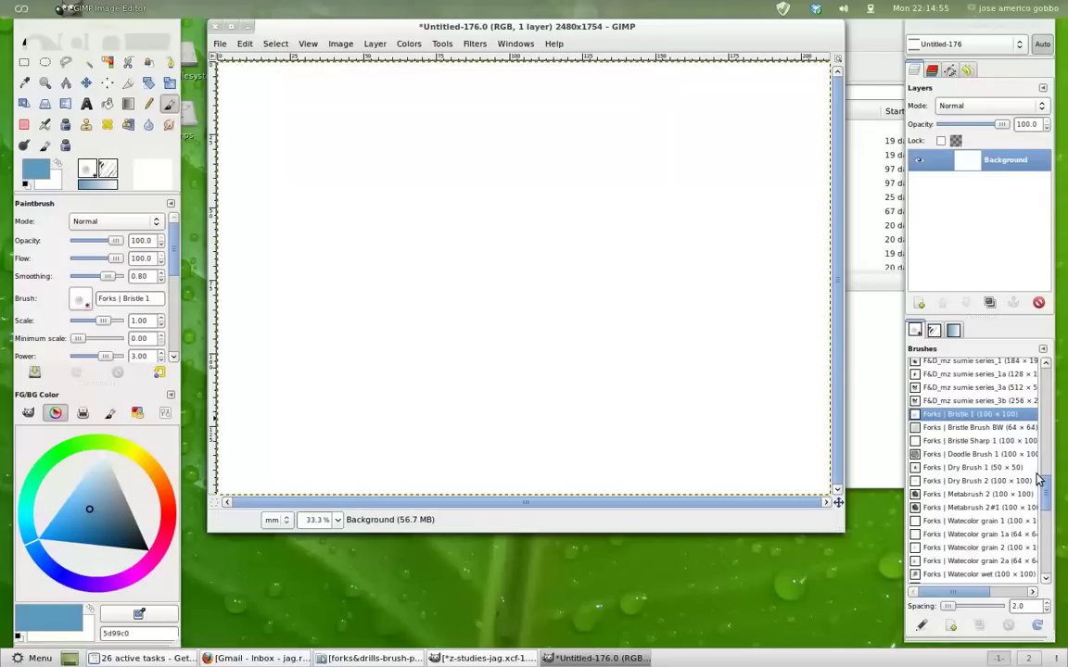
{"action": "left_click_drag", "start_coordinate": [1046, 496], "coordinate": [1044, 487]}
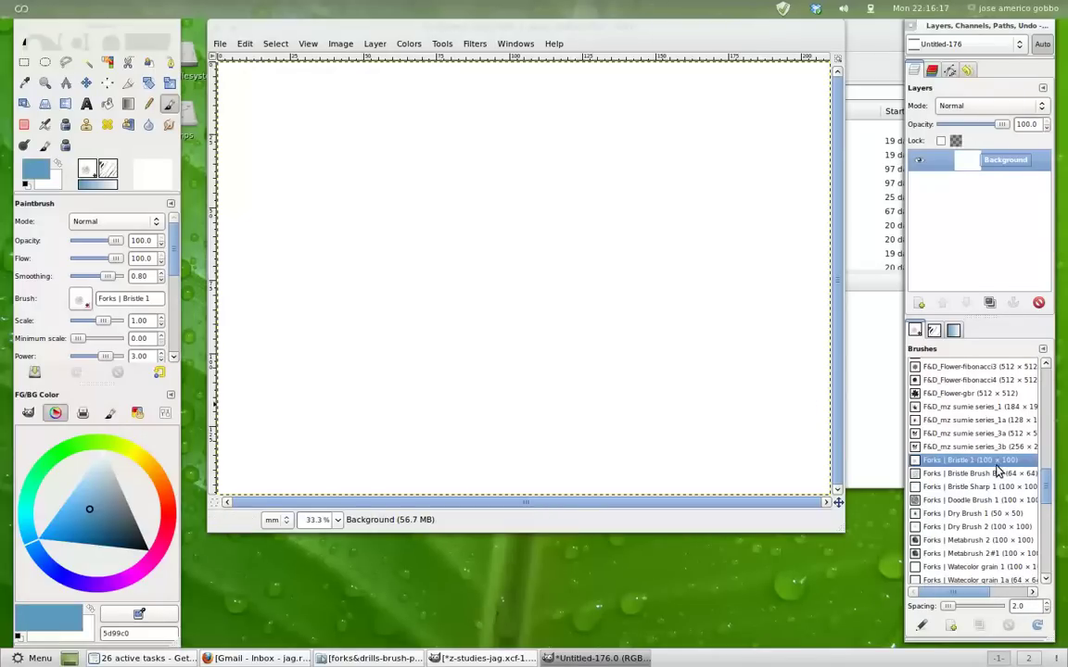
Step: Paint a steel-blue zigzag, then a two-part soft zigzag below it using Forks Wet Sharp 1
{"action": "mouse_move", "coordinate": [306, 261]}
{"action": "left_mouse_down"}
{"action": "mouse_move", "coordinate": [616, 244]}
{"action": "mouse_move", "coordinate": [746, 350]}
{"action": "left_mouse_up"}
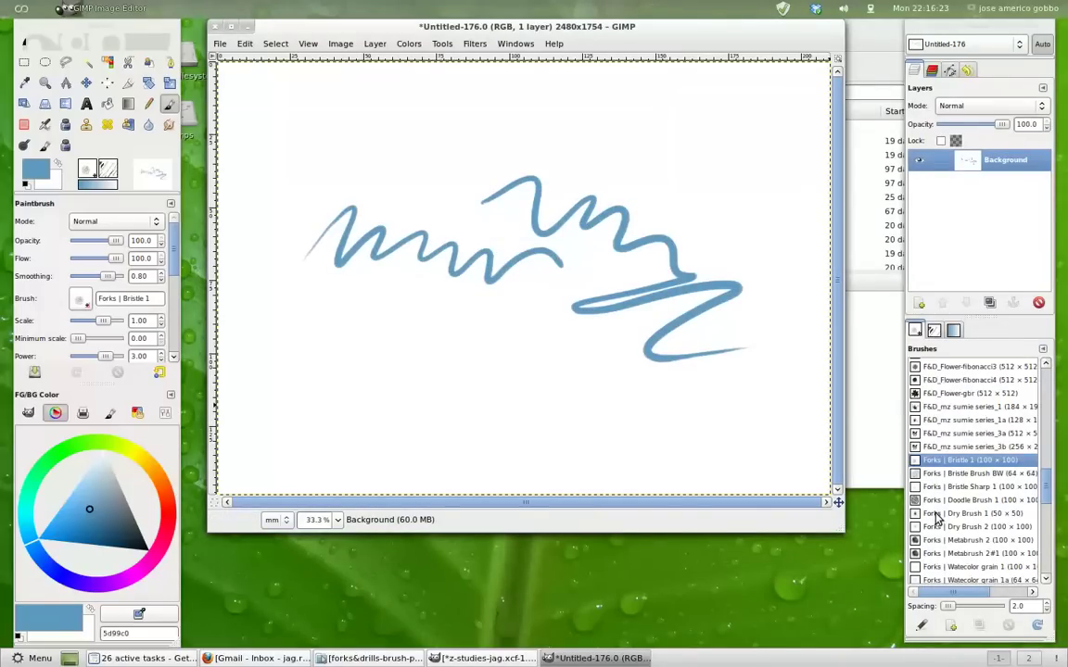
{"action": "left_click_drag", "start_coordinate": [1041, 478], "coordinate": [1042, 511]}
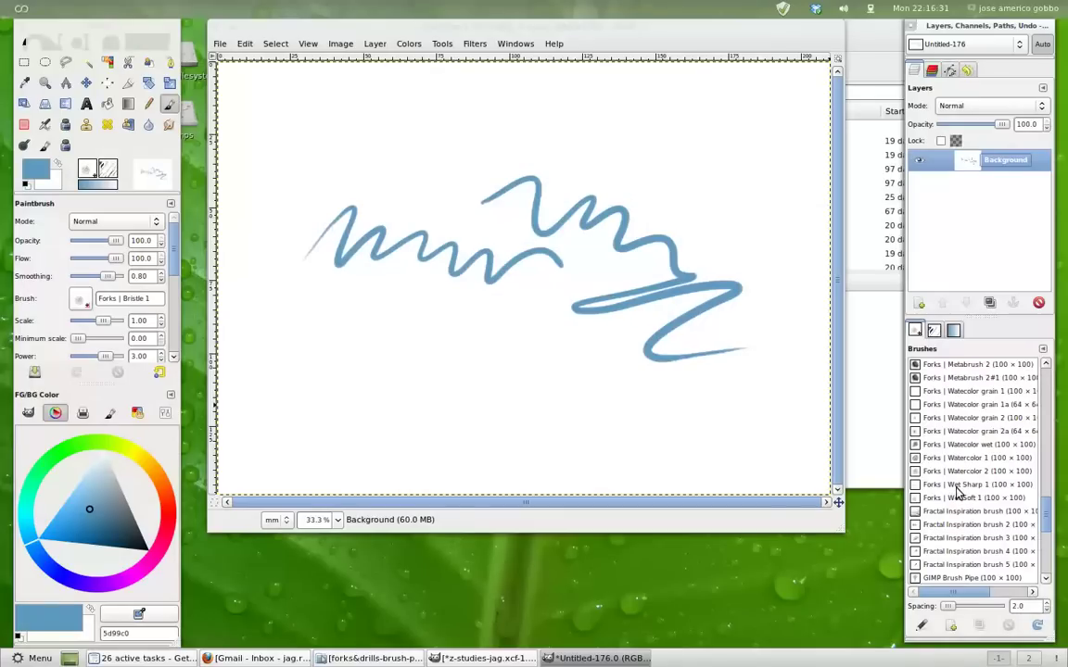
{"action": "left_click", "coordinate": [964, 484]}
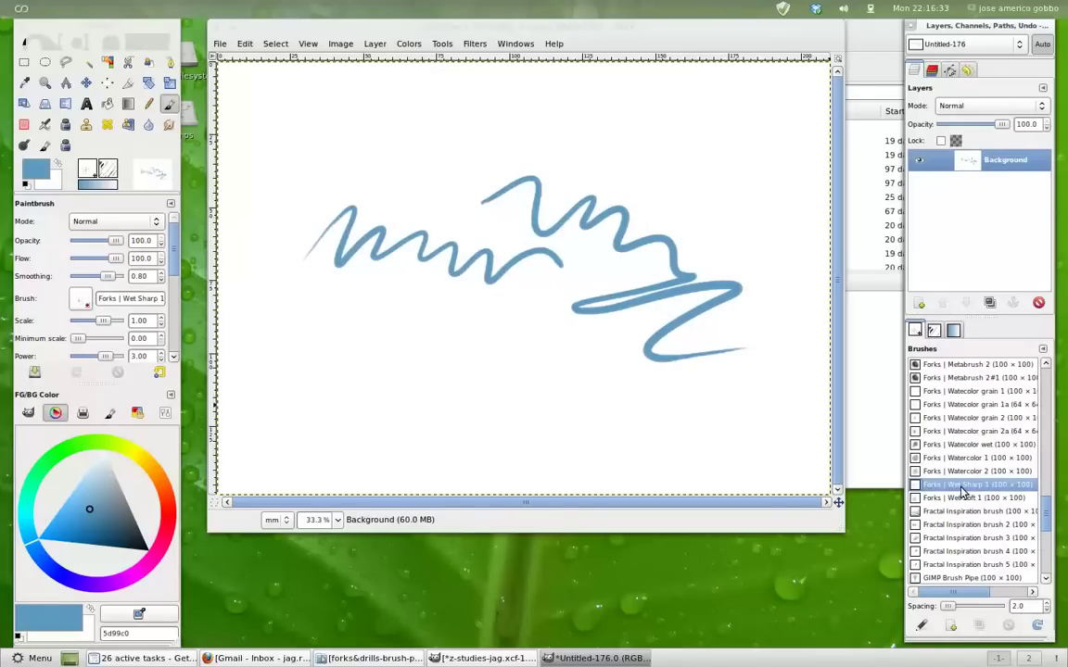
{"action": "mouse_move", "coordinate": [330, 345]}
{"action": "left_mouse_down"}
{"action": "mouse_move", "coordinate": [346, 316]}
{"action": "mouse_move", "coordinate": [393, 362]}
{"action": "mouse_move", "coordinate": [500, 400]}
{"action": "mouse_move", "coordinate": [529, 399]}
{"action": "left_mouse_up"}
{"action": "left_click_drag", "start_coordinate": [548, 346], "coordinate": [661, 421]}
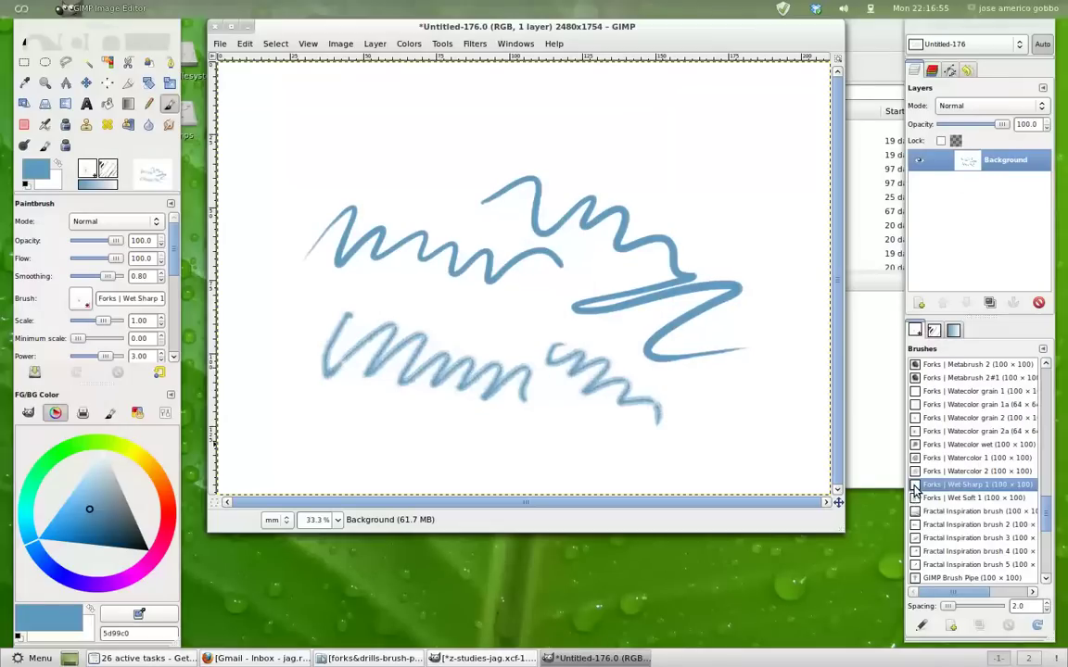
{"action": "left_click", "coordinate": [915, 488]}
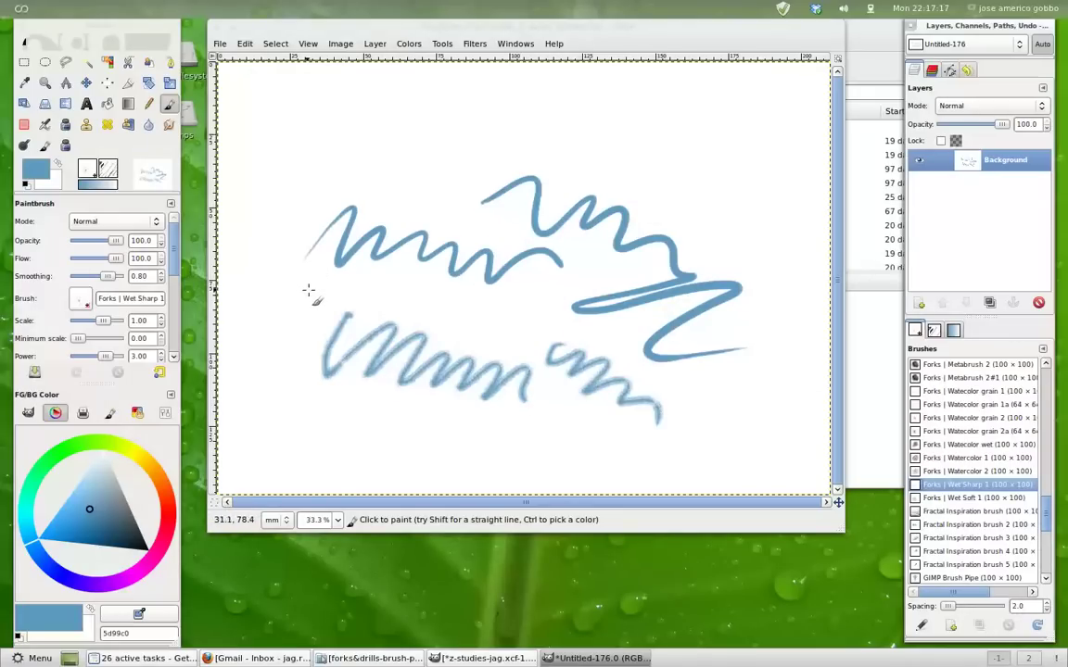
Step: Preview the Forks Bristle 1, Bristle Brush BW and Bristle Sharp 1 tips, settling on Bristle 1
{"action": "scroll", "coordinate": [1047, 481], "scroll_direction": "up", "scroll_amount": 3}
{"action": "scroll", "coordinate": [1050, 480], "scroll_direction": "up", "scroll_amount": 3}
{"action": "scroll", "coordinate": [1050, 480], "scroll_direction": "up", "scroll_amount": 2}
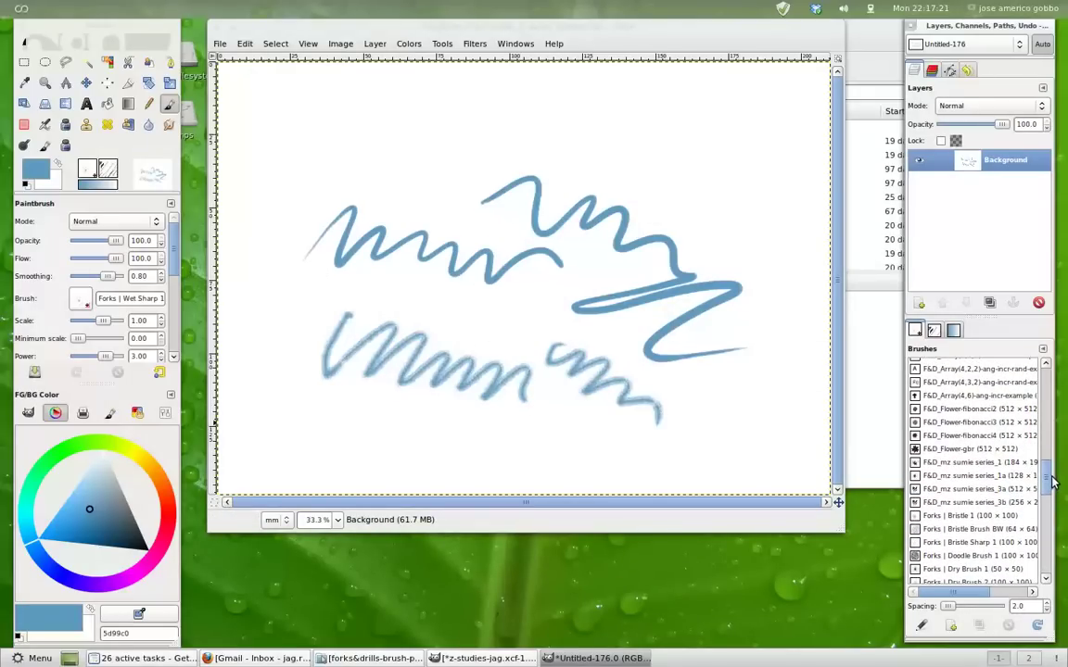
{"action": "scroll", "coordinate": [1053, 477], "scroll_direction": "down", "scroll_amount": 2}
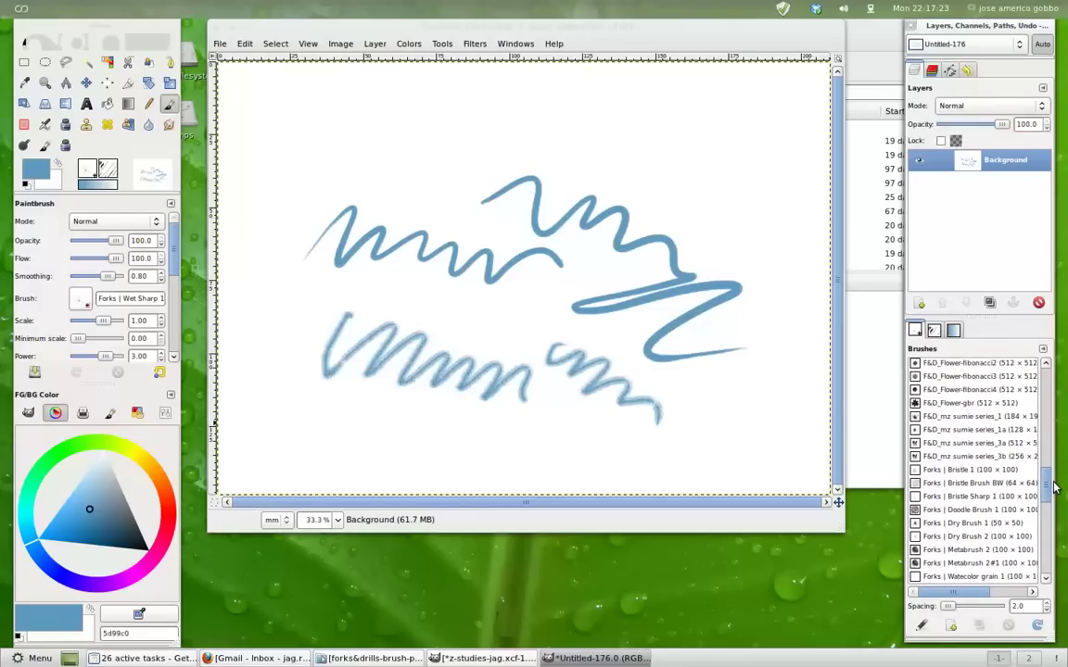
{"action": "left_click", "coordinate": [980, 471]}
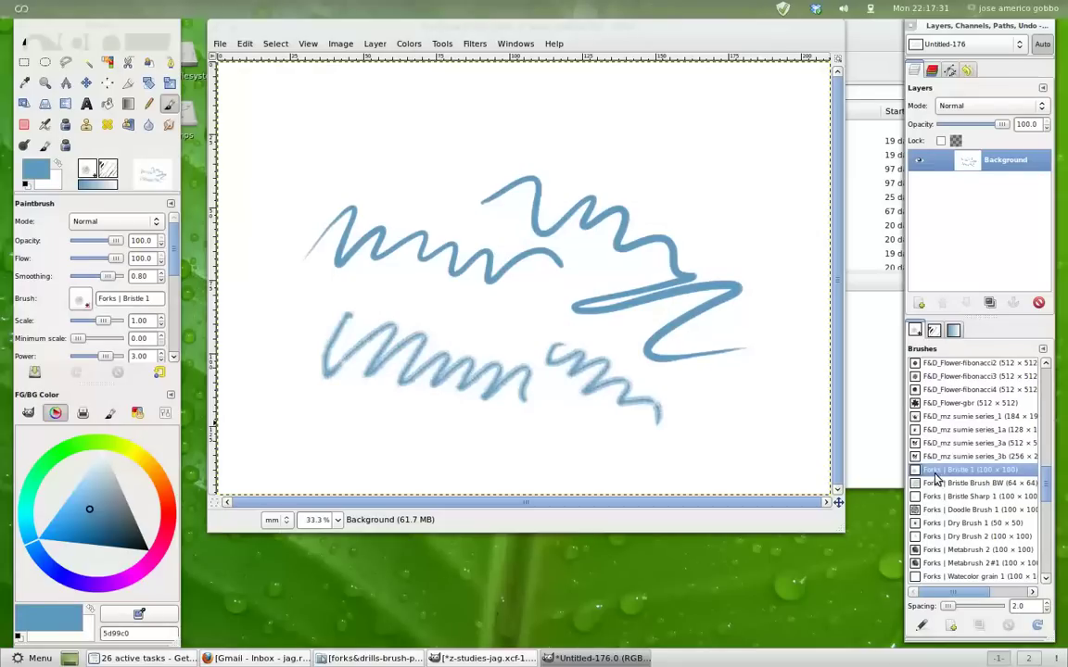
{"action": "left_click", "coordinate": [914, 473]}
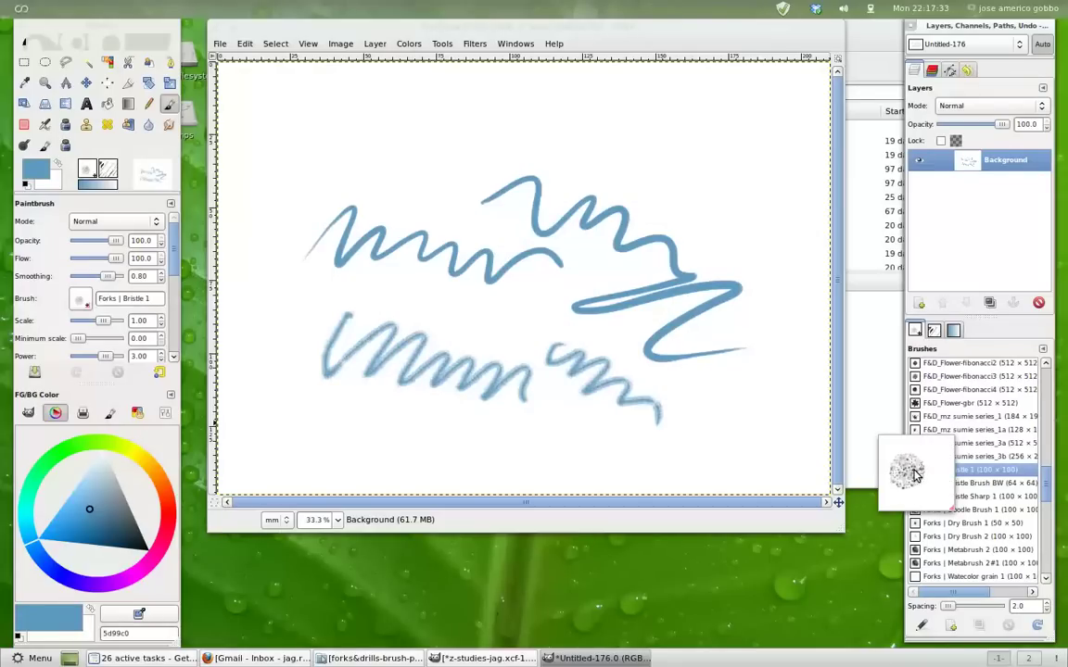
{"action": "left_click_drag", "start_coordinate": [1043, 484], "coordinate": [1046, 496]}
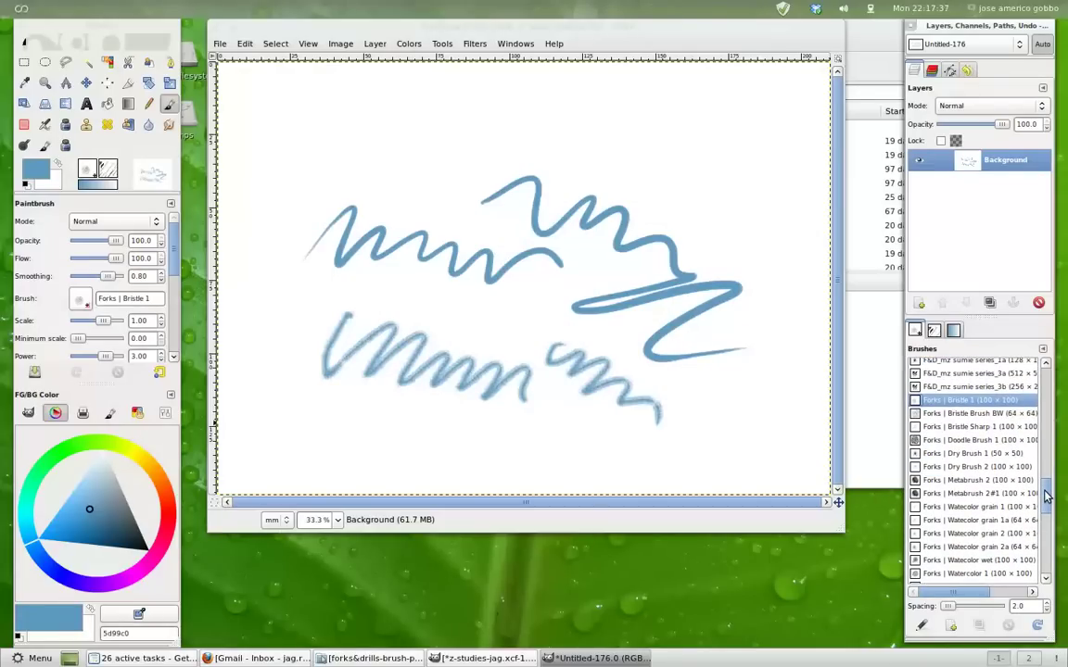
{"action": "left_click", "coordinate": [930, 417]}
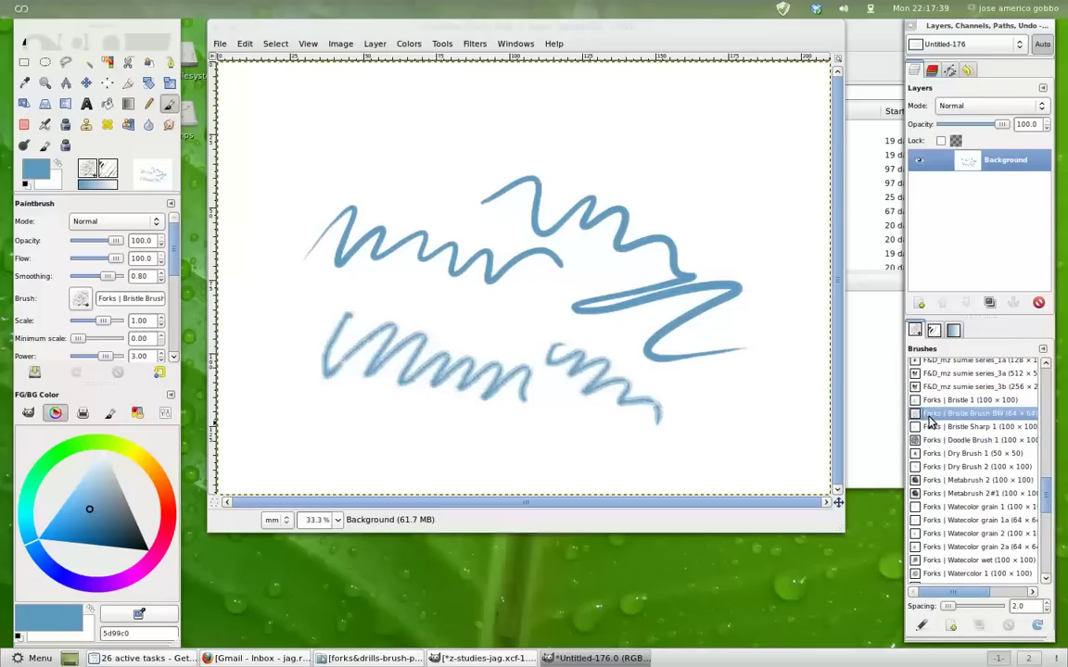
{"action": "left_click", "coordinate": [916, 419]}
{"action": "left_click", "coordinate": [915, 427]}
{"action": "left_click", "coordinate": [915, 429]}
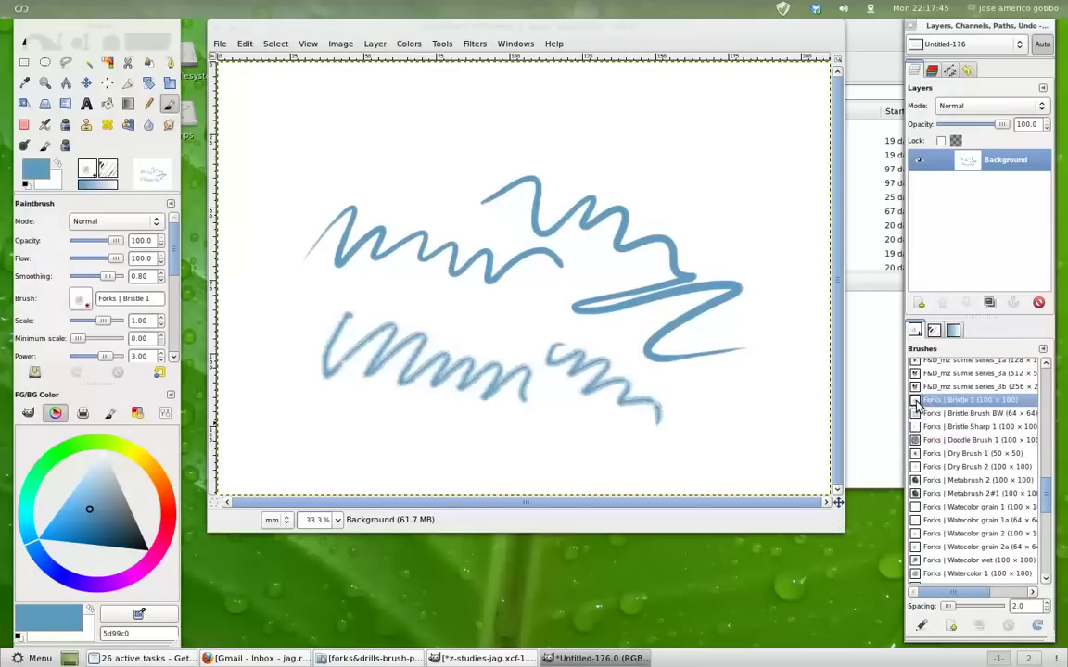
{"action": "left_click", "coordinate": [916, 400]}
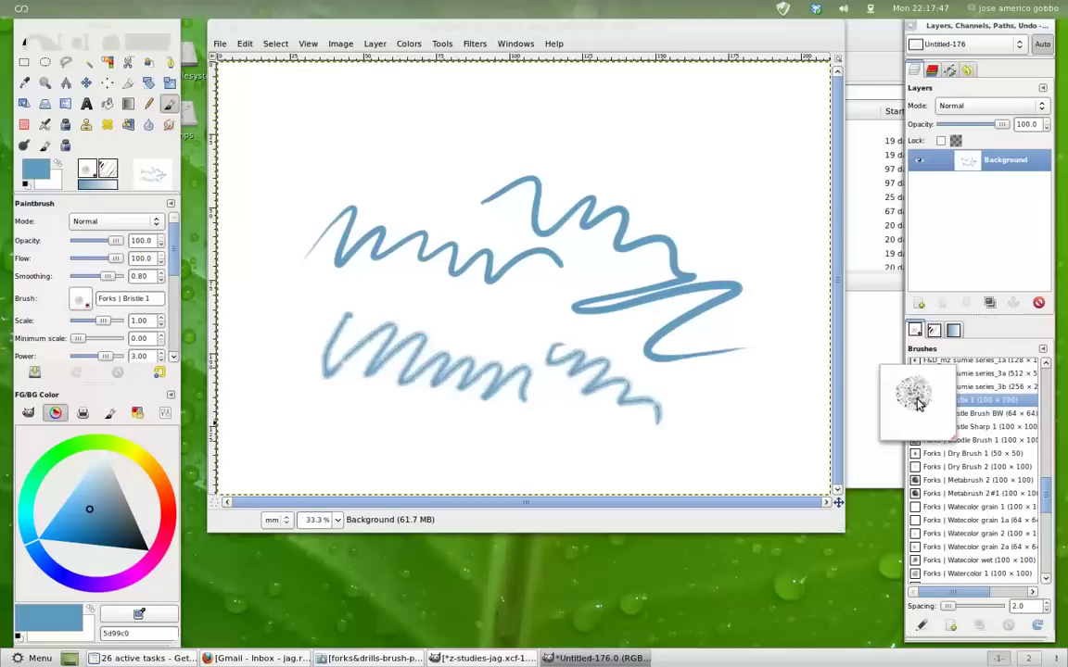
Step: Paint a Bristle 1 zigzag top left and a thinner Bristle Sharp 1 stroke below, viewed at 100%
{"action": "mouse_move", "coordinate": [302, 160]}
{"action": "left_mouse_down"}
{"action": "mouse_move", "coordinate": [348, 113]}
{"action": "mouse_move", "coordinate": [528, 127]}
{"action": "left_mouse_up"}
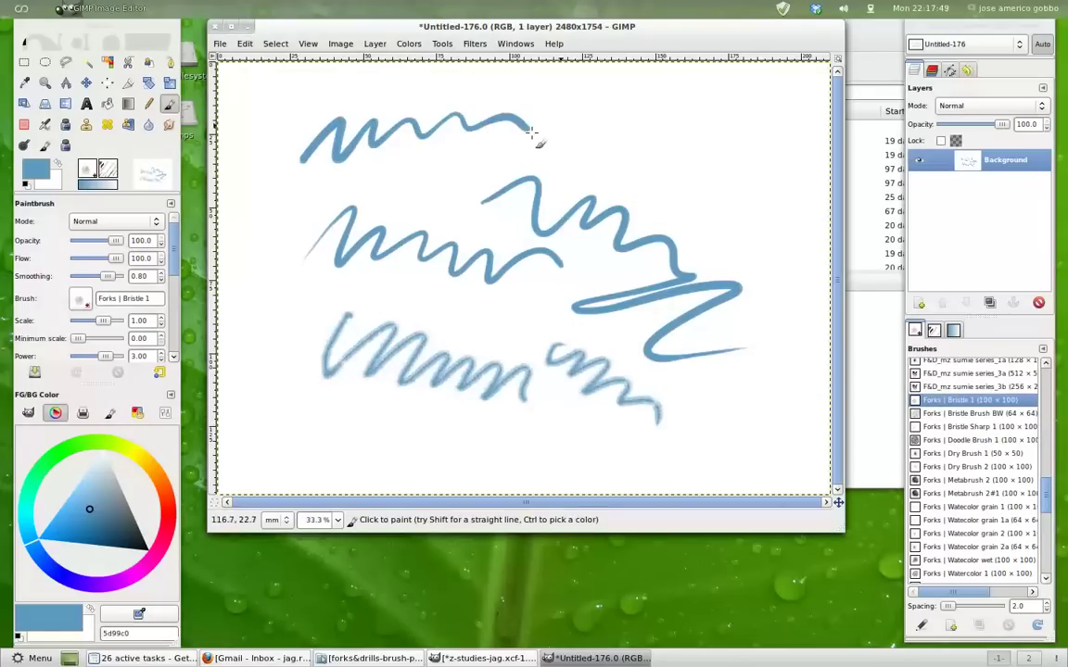
{"action": "left_click", "coordinate": [927, 427]}
{"action": "left_click_drag", "start_coordinate": [302, 187], "coordinate": [442, 151]}
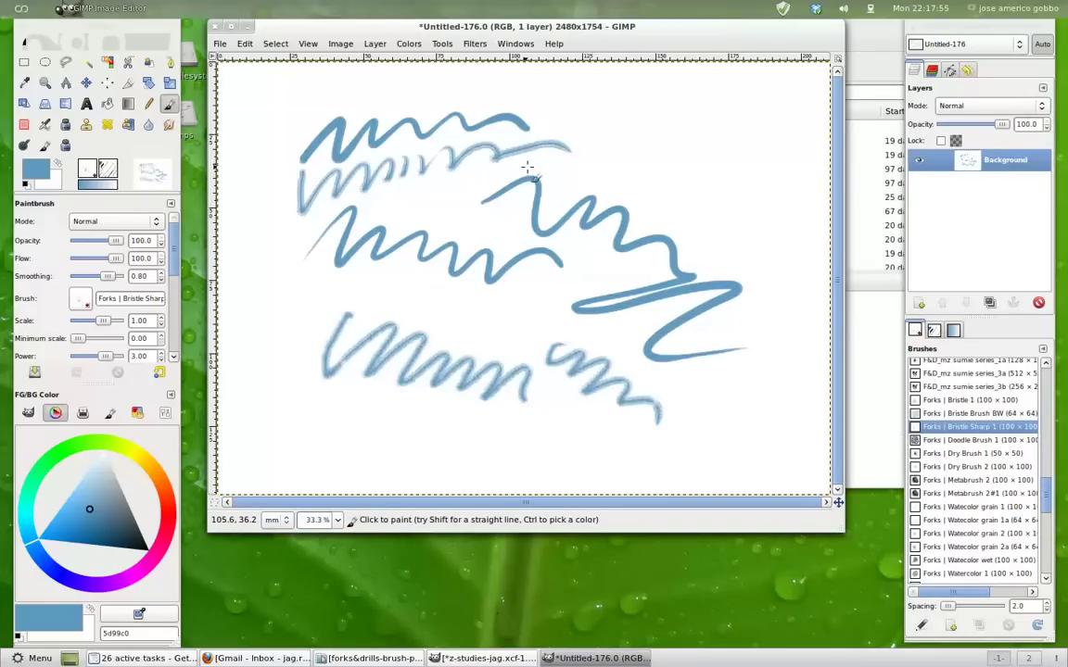
{"action": "key", "text": "1"}
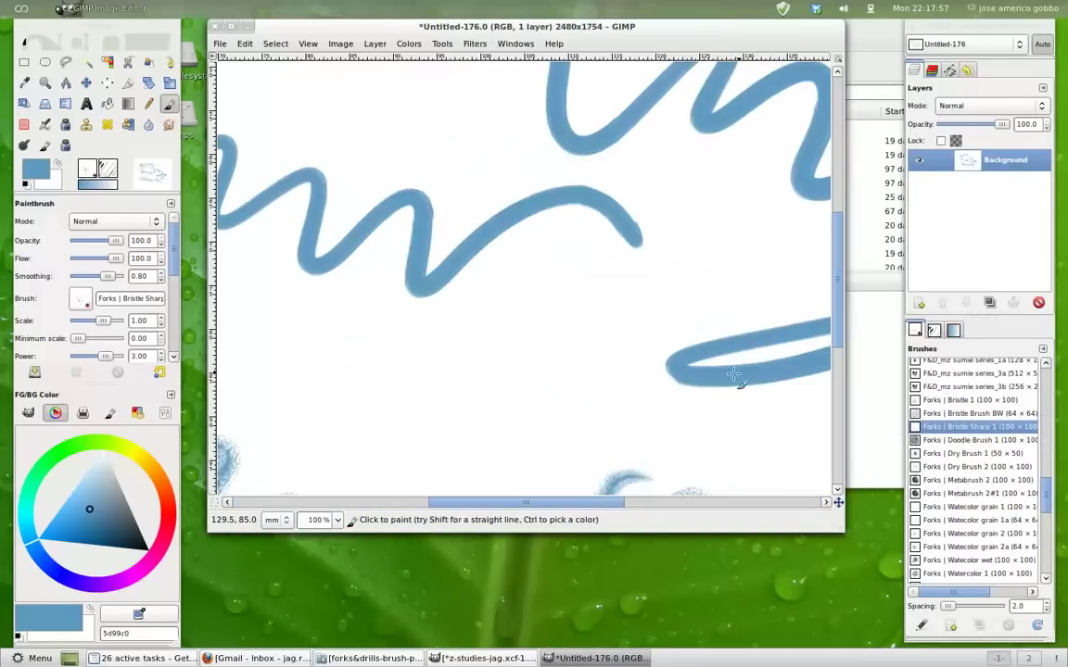
Step: Clear the canvas, then paint a Bristle Sharp 1 zigzag and a thicker Bristle 1 zigzag above
{"action": "key", "text": "Delete"}
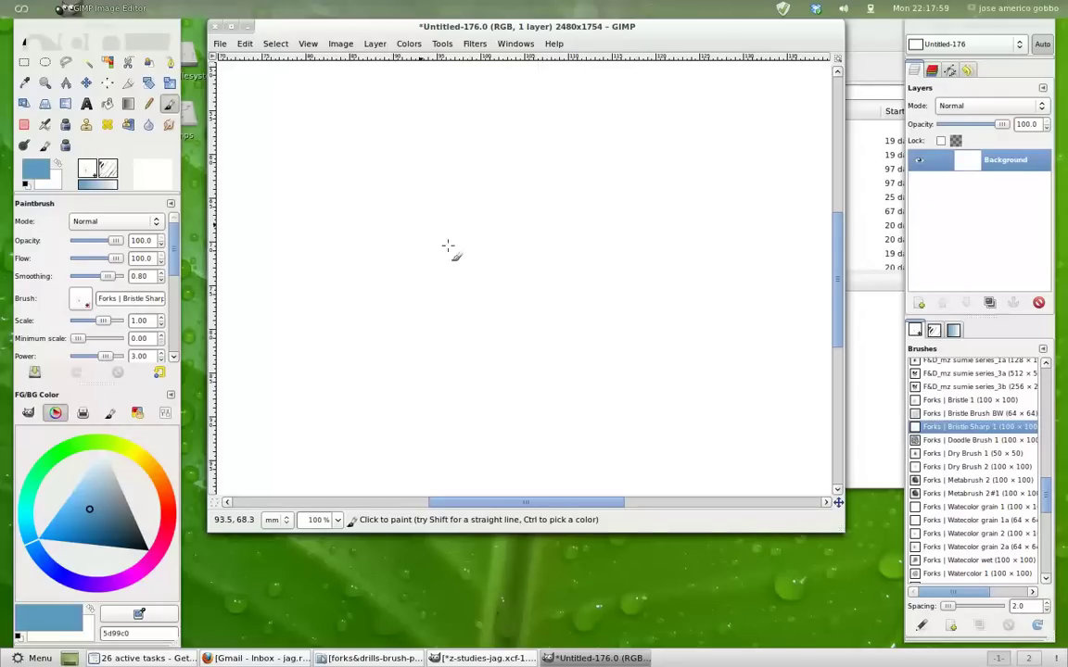
{"action": "mouse_move", "coordinate": [267, 357]}
{"action": "left_mouse_down"}
{"action": "mouse_move", "coordinate": [322, 368]}
{"action": "mouse_move", "coordinate": [435, 309]}
{"action": "mouse_move", "coordinate": [542, 300]}
{"action": "mouse_move", "coordinate": [678, 365]}
{"action": "left_mouse_up"}
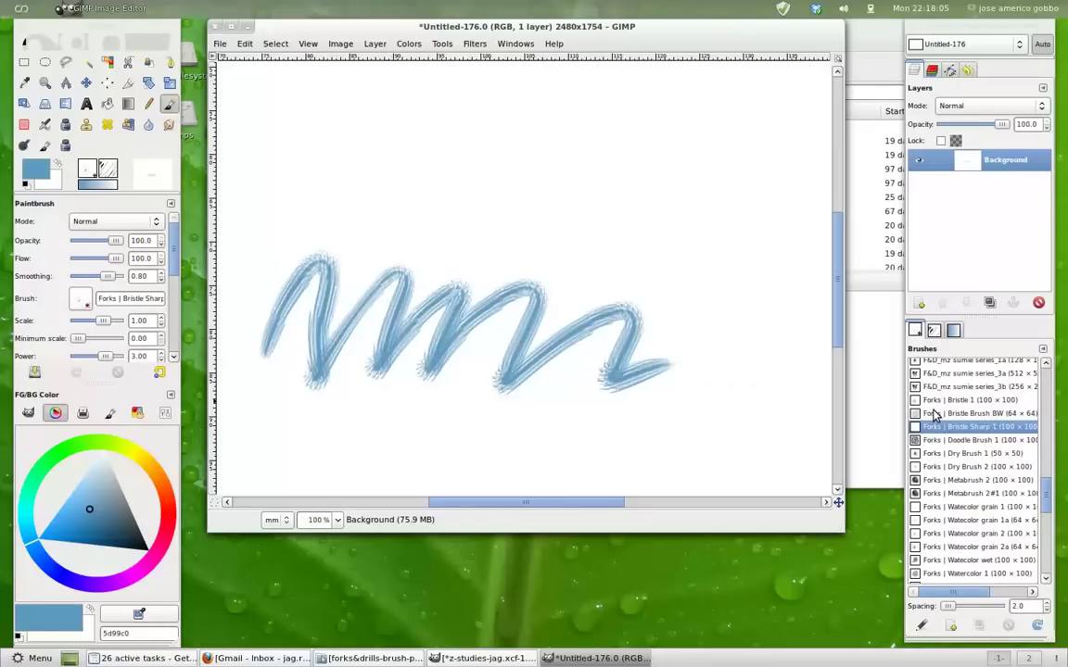
{"action": "left_click", "coordinate": [915, 400]}
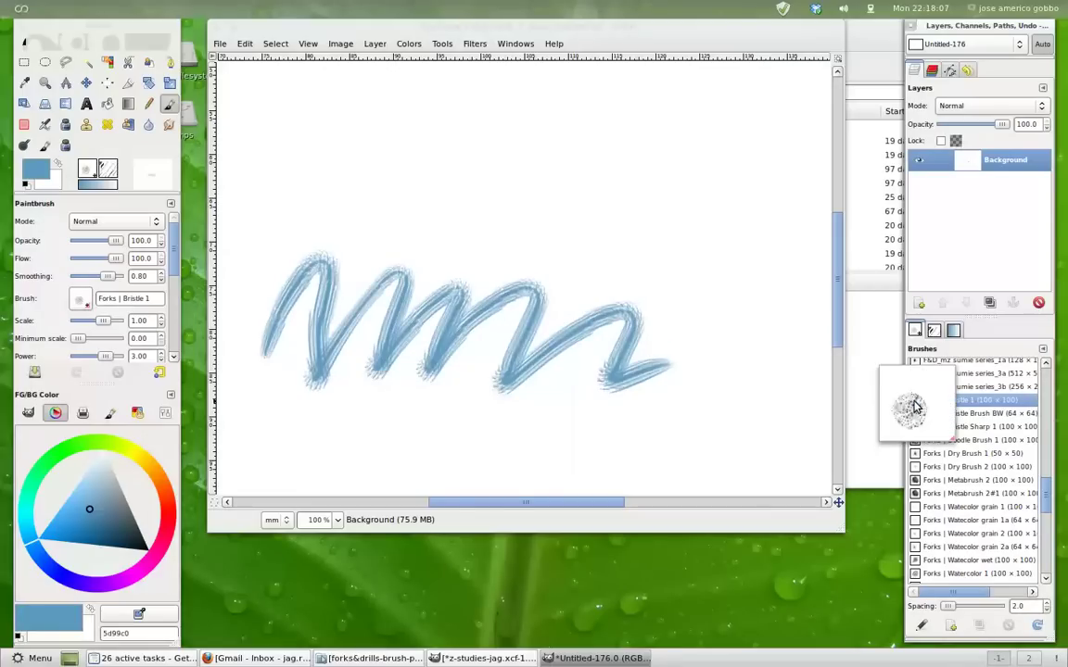
{"action": "mouse_move", "coordinate": [269, 228]}
{"action": "left_mouse_down"}
{"action": "mouse_move", "coordinate": [371, 176]}
{"action": "mouse_move", "coordinate": [436, 215]}
{"action": "mouse_move", "coordinate": [695, 243]}
{"action": "left_mouse_up"}
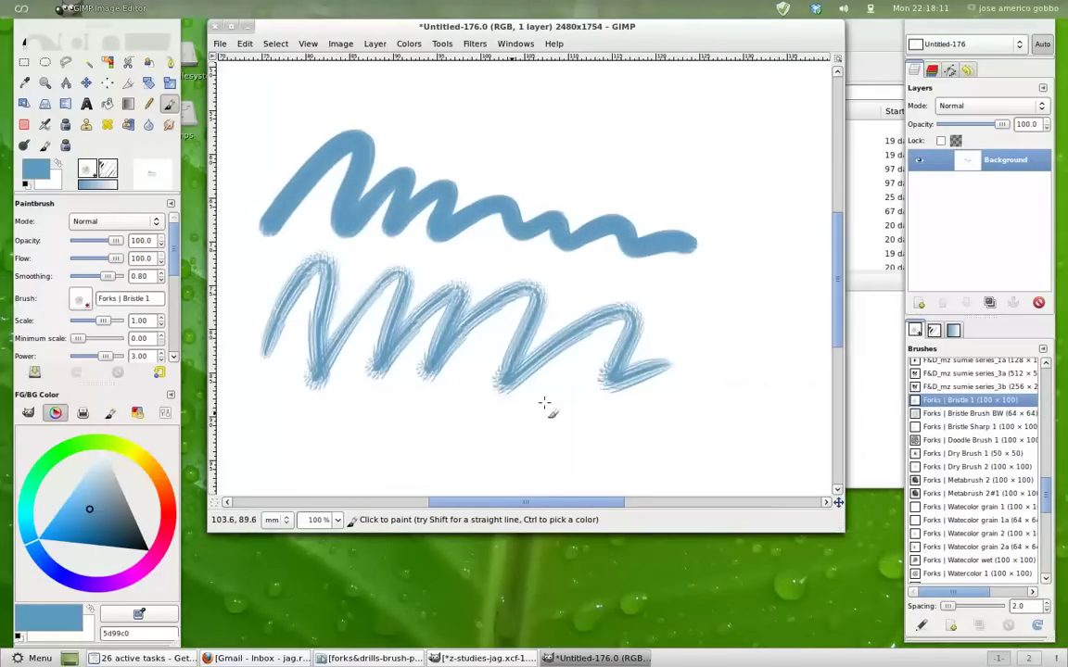
Step: Paint a sketchy Forks Wet Sharp 1 zigzag and a soft-edged Forks Wet Soft 1 wavy stroke
{"action": "left_click_drag", "start_coordinate": [1047, 498], "coordinate": [1041, 518]}
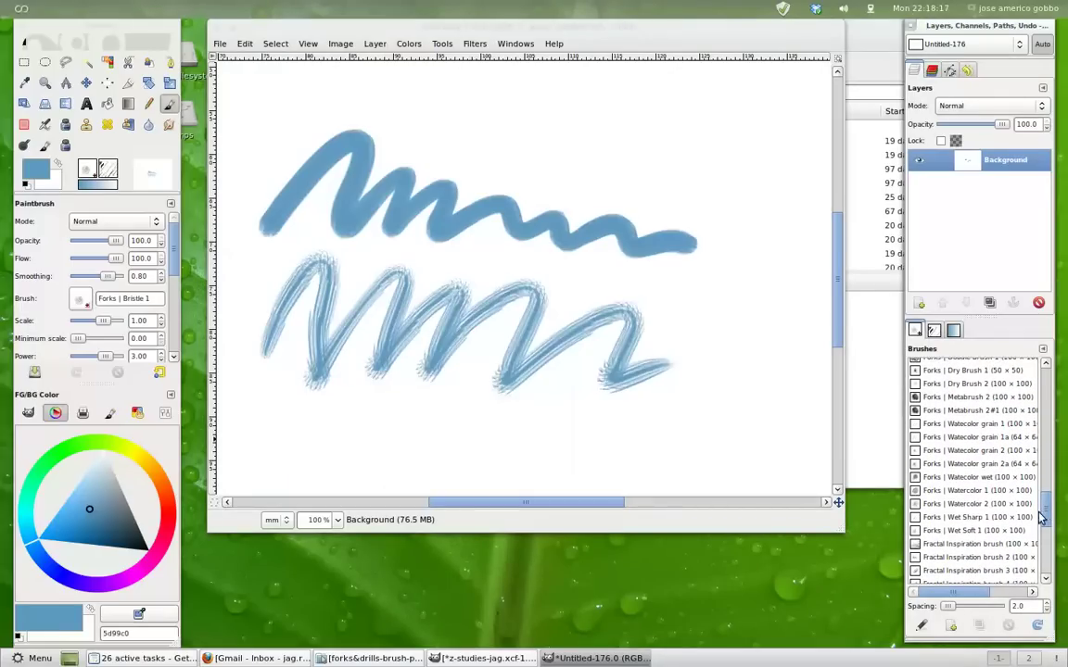
{"action": "left_click", "coordinate": [915, 517]}
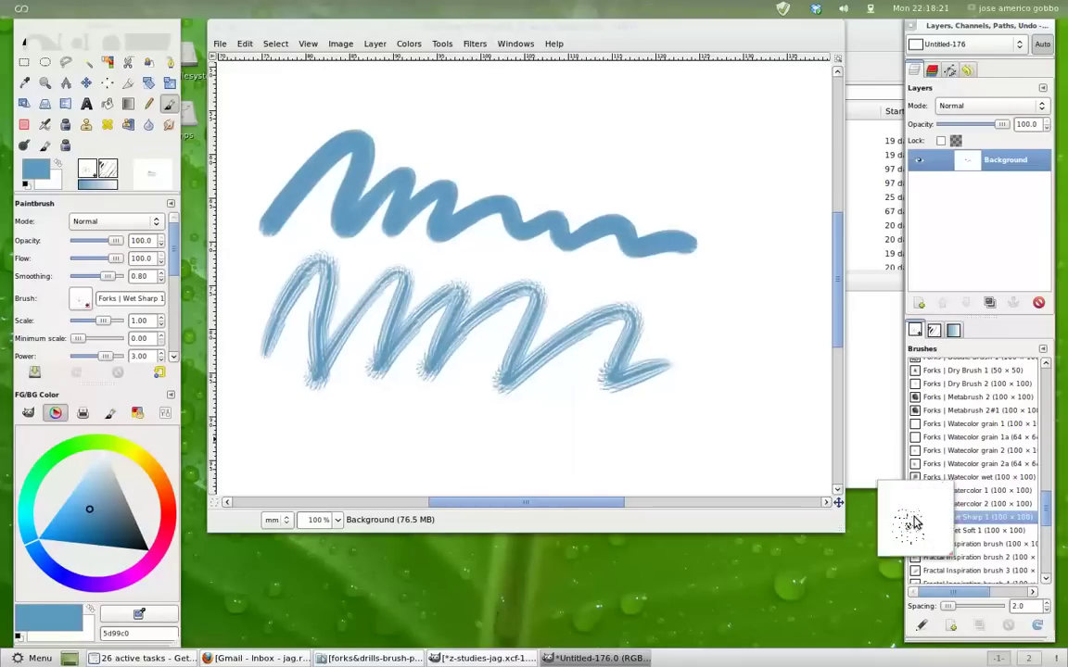
{"action": "mouse_move", "coordinate": [261, 419]}
{"action": "left_mouse_down"}
{"action": "mouse_move", "coordinate": [454, 405]}
{"action": "mouse_move", "coordinate": [709, 454]}
{"action": "left_mouse_up"}
{"action": "left_click", "coordinate": [970, 531]}
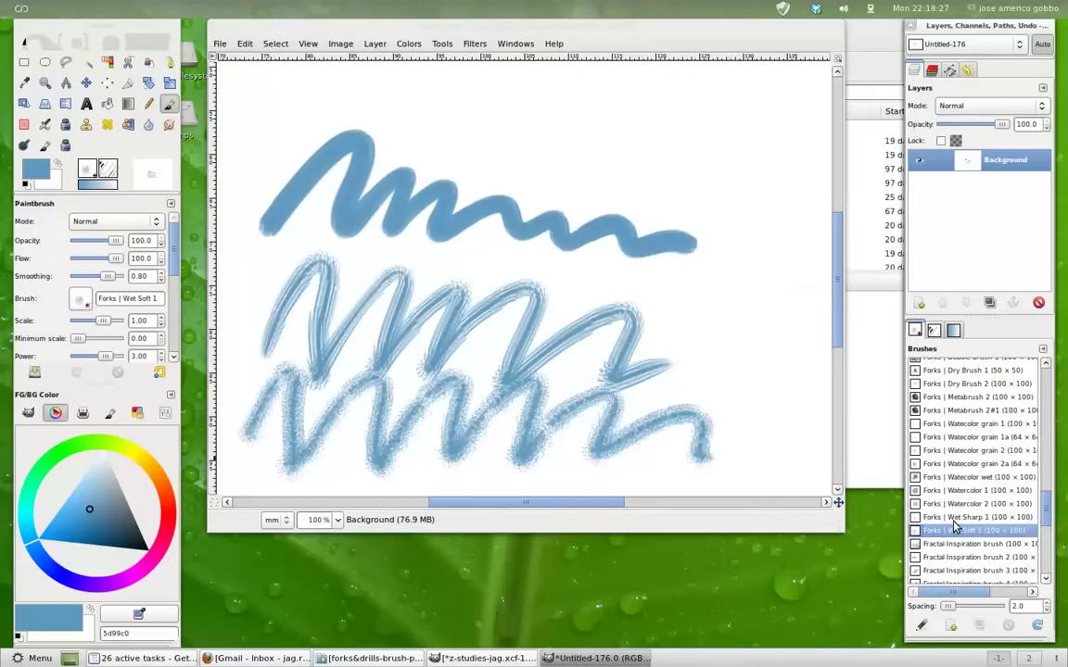
{"action": "mouse_move", "coordinate": [279, 159]}
{"action": "left_mouse_down"}
{"action": "mouse_move", "coordinate": [525, 159]}
{"action": "mouse_move", "coordinate": [746, 196]}
{"action": "left_mouse_up"}
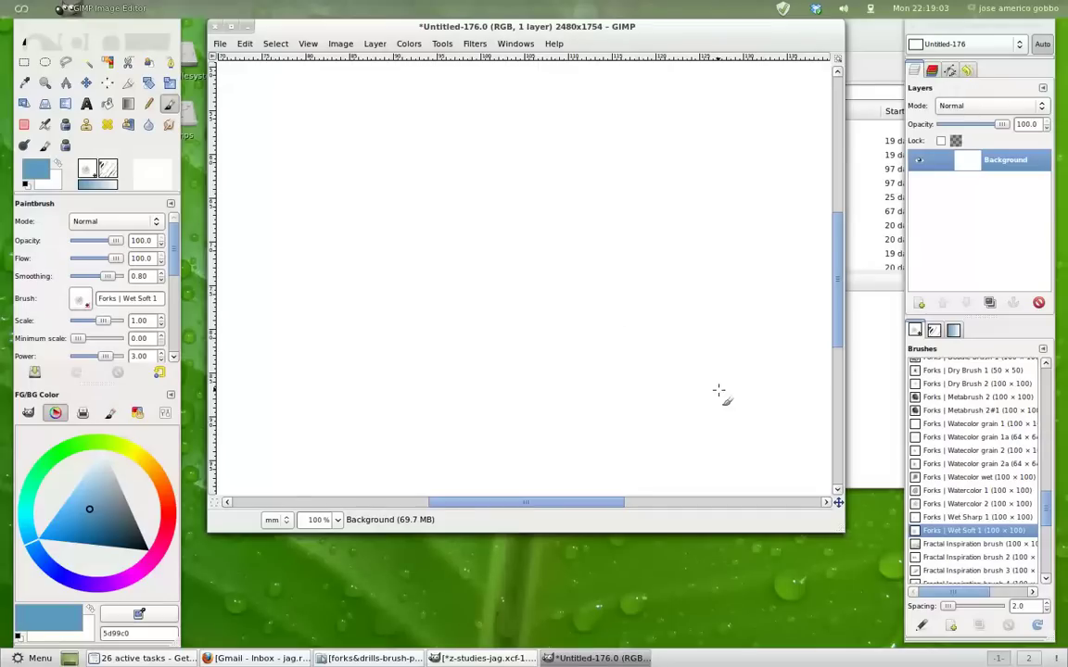
Step: Fit the window to the canvas and sketch the blue hill outline with Forks Wet Sharp 1
{"action": "key", "text": "ctrl"}
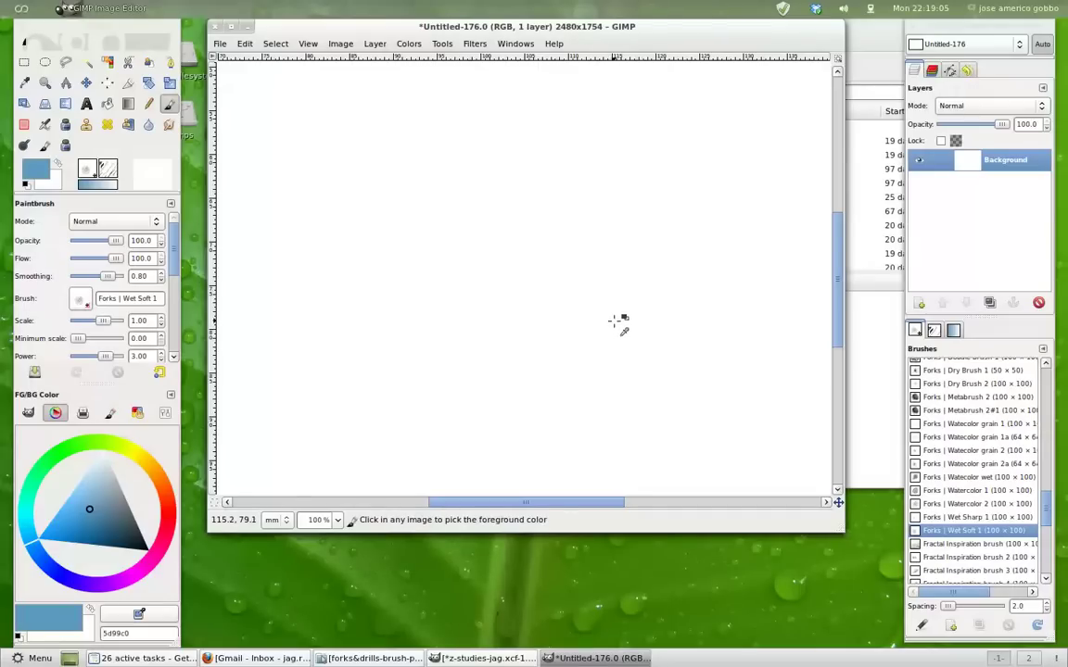
{"action": "scroll", "coordinate": [618, 321], "scroll_direction": "down", "scroll_amount": 3}
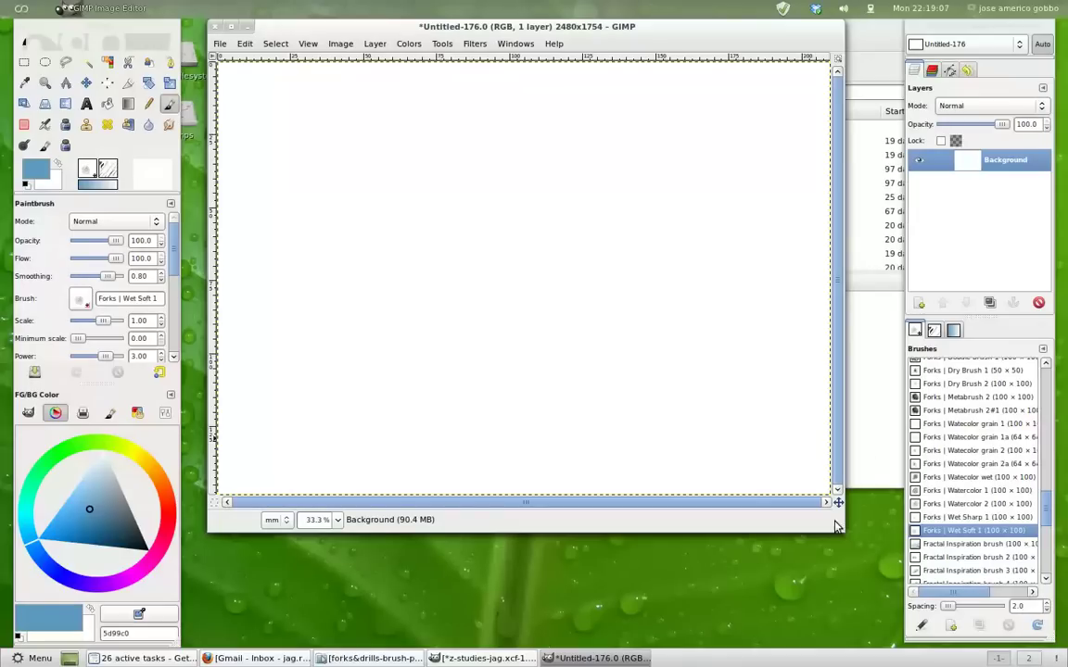
{"action": "key", "text": "ctrl+j"}
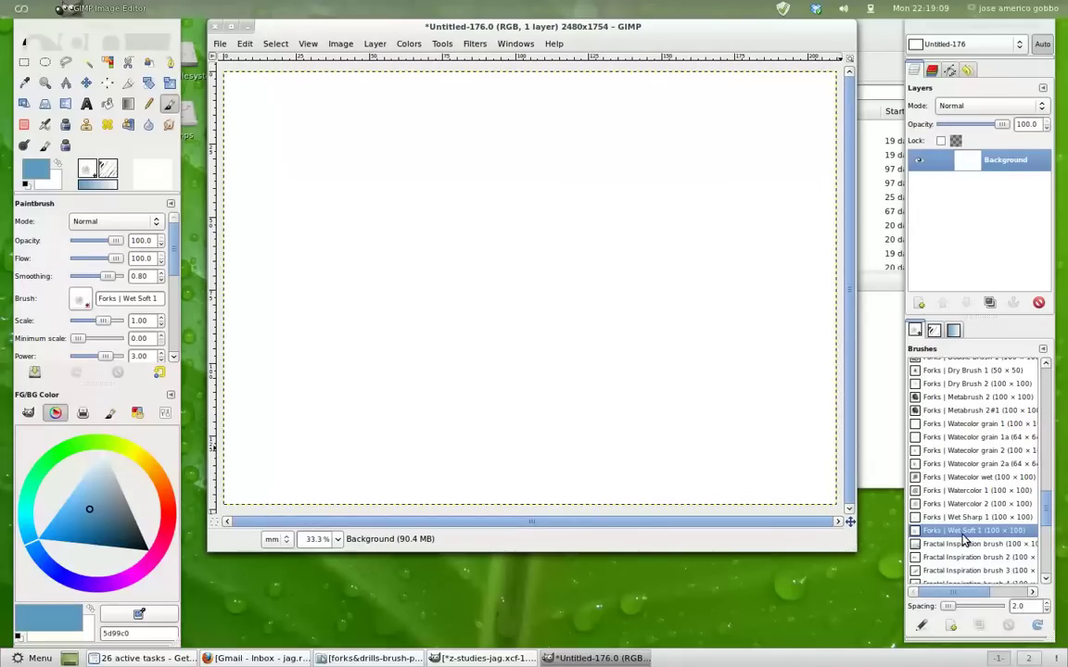
{"action": "left_click", "coordinate": [970, 518]}
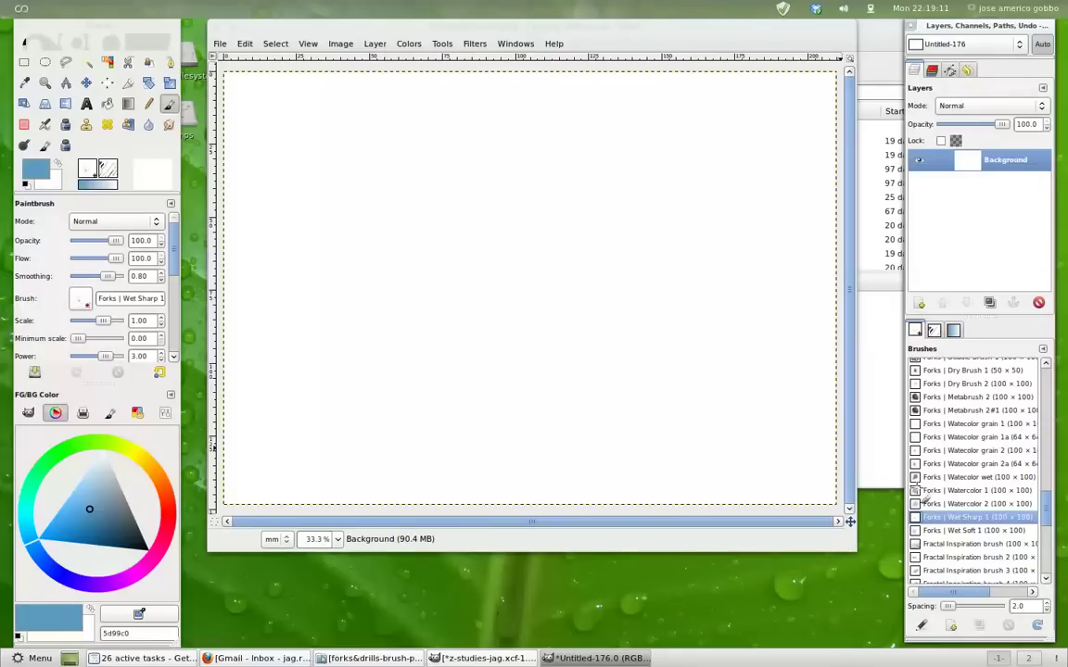
{"action": "mouse_move", "coordinate": [258, 295]}
{"action": "left_mouse_down"}
{"action": "mouse_move", "coordinate": [329, 221]}
{"action": "mouse_move", "coordinate": [363, 268]}
{"action": "mouse_move", "coordinate": [443, 186]}
{"action": "mouse_move", "coordinate": [574, 245]}
{"action": "mouse_move", "coordinate": [572, 297]}
{"action": "mouse_move", "coordinate": [639, 232]}
{"action": "mouse_move", "coordinate": [786, 333]}
{"action": "mouse_move", "coordinate": [696, 320]}
{"action": "mouse_move", "coordinate": [248, 312]}
{"action": "mouse_move", "coordinate": [660, 329]}
{"action": "left_mouse_up"}
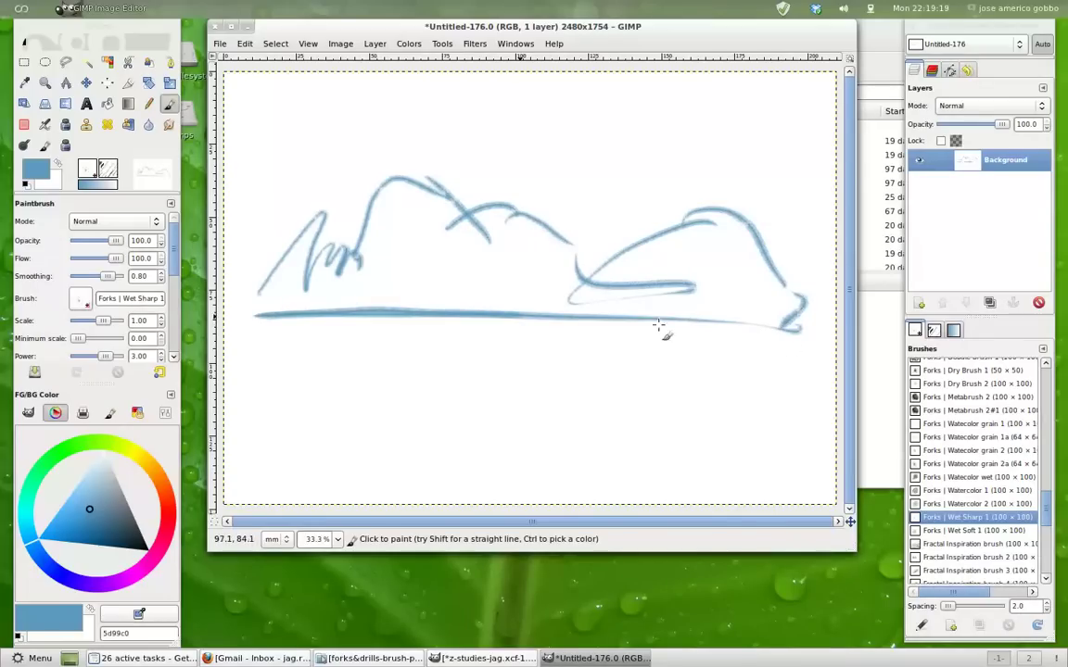
Step: Reinforce both ends of the ground line, retrace the hill and peak outlines, and pick green
{"action": "left_click_drag", "start_coordinate": [567, 238], "coordinate": [600, 265]}
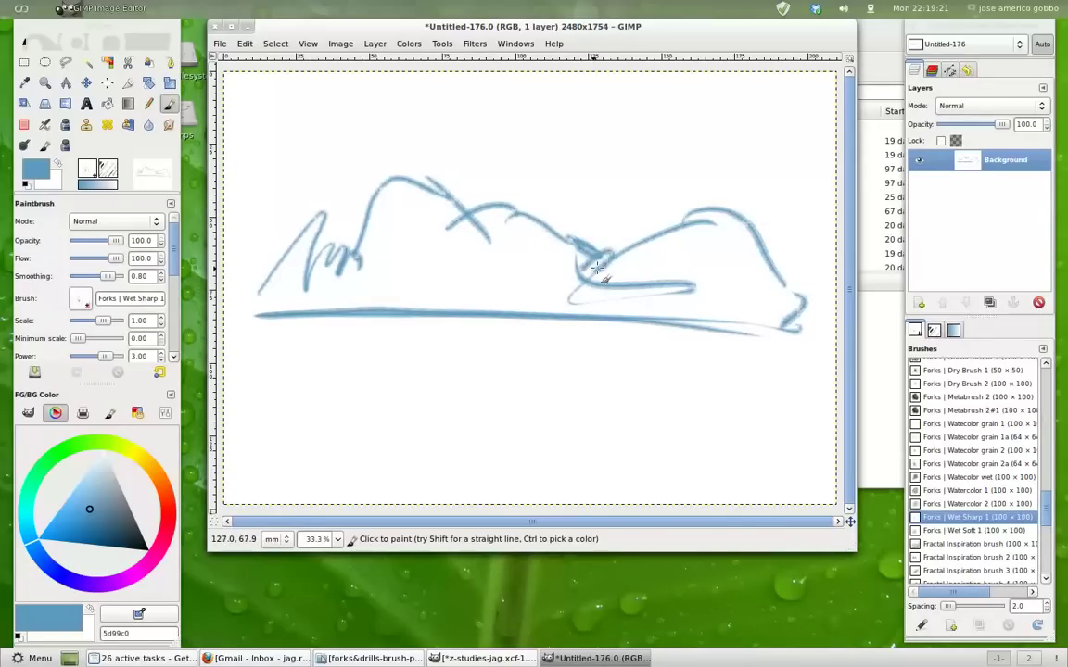
{"action": "mouse_move", "coordinate": [638, 333]}
{"action": "left_mouse_down"}
{"action": "mouse_move", "coordinate": [799, 325]}
{"action": "mouse_move", "coordinate": [756, 319]}
{"action": "left_mouse_up"}
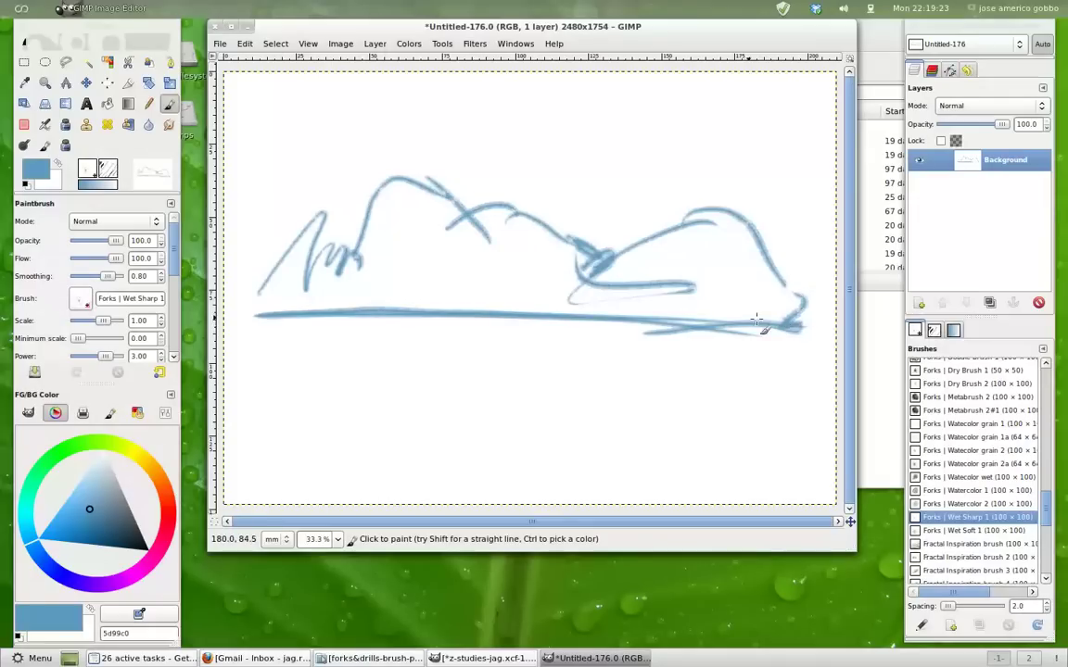
{"action": "left_click_drag", "start_coordinate": [264, 320], "coordinate": [376, 320]}
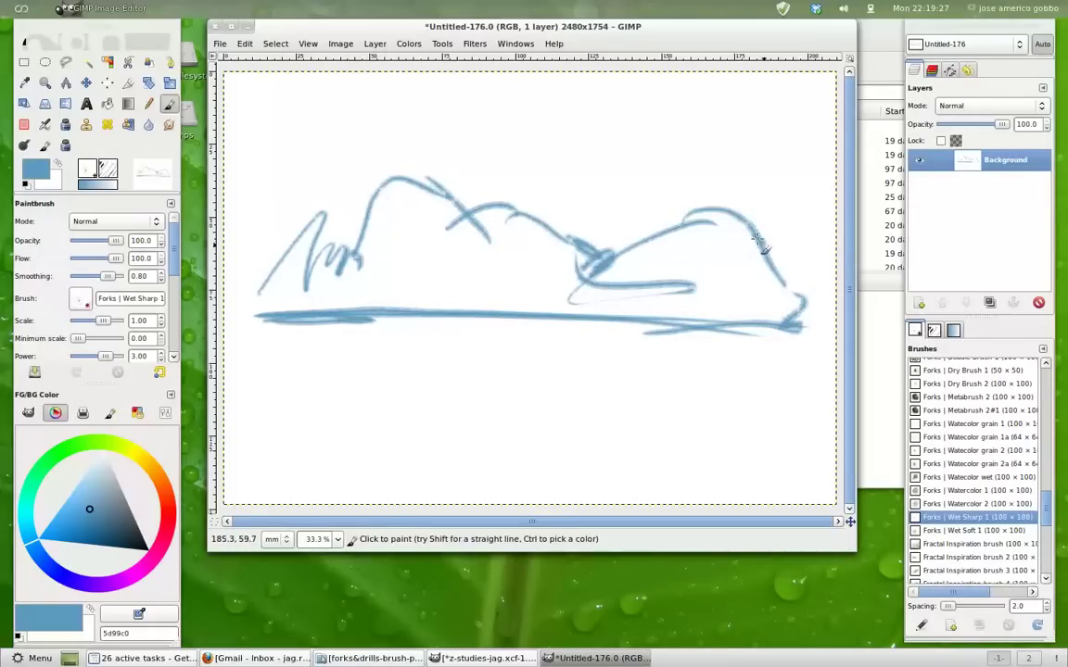
{"action": "left_click_drag", "start_coordinate": [691, 215], "coordinate": [814, 291]}
{"action": "left_click_drag", "start_coordinate": [554, 235], "coordinate": [644, 225]}
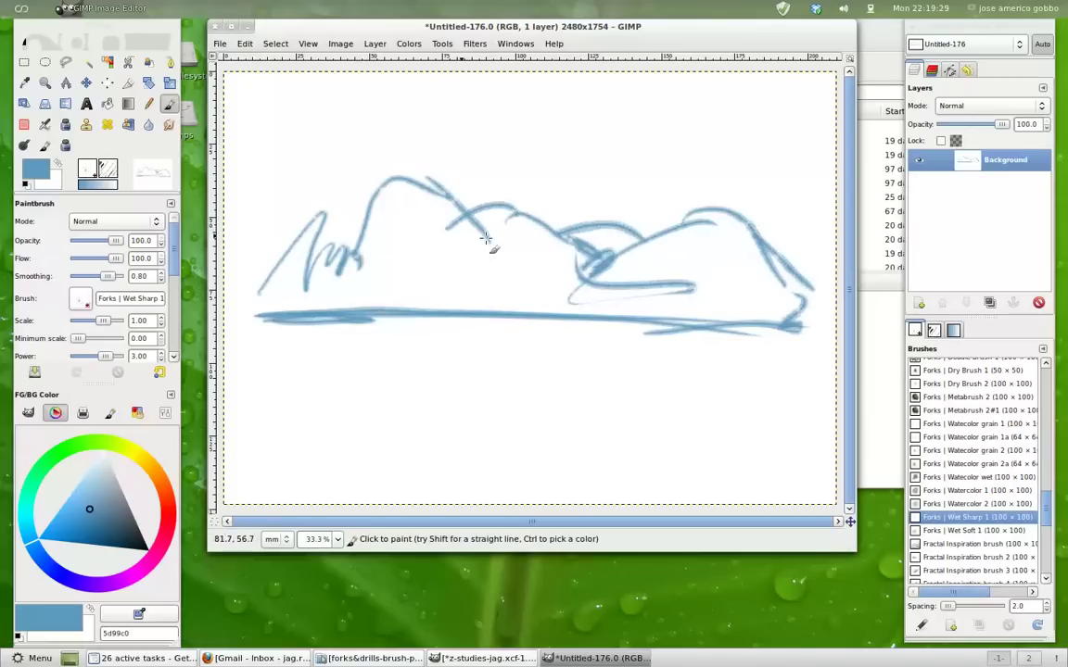
{"action": "left_click_drag", "start_coordinate": [299, 227], "coordinate": [367, 236]}
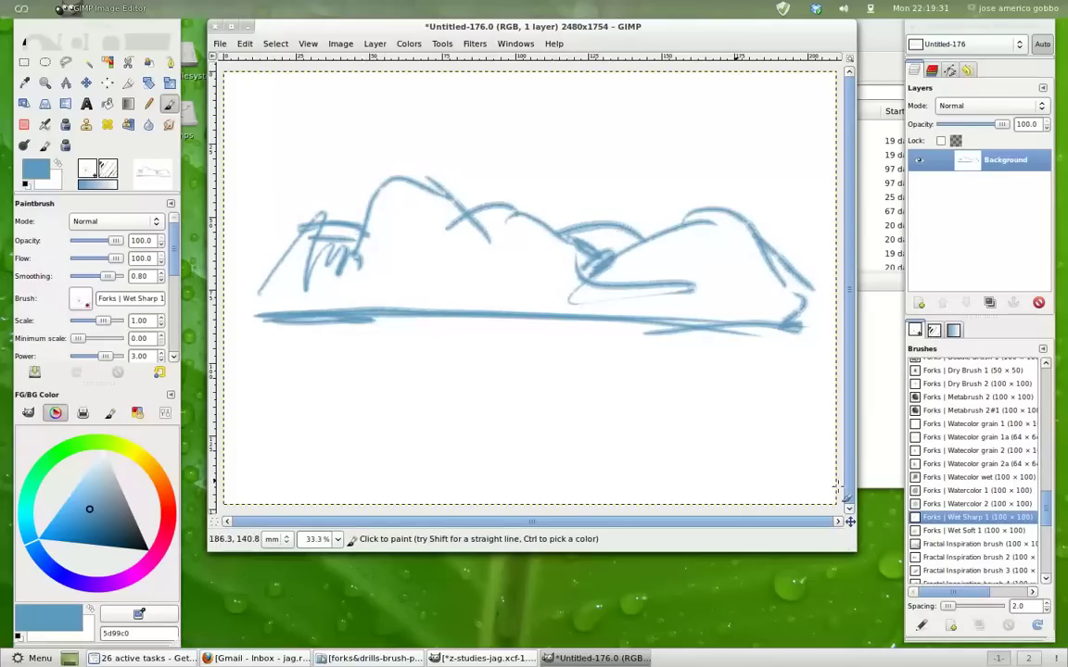
{"action": "left_click_drag", "start_coordinate": [120, 451], "coordinate": [83, 462]}
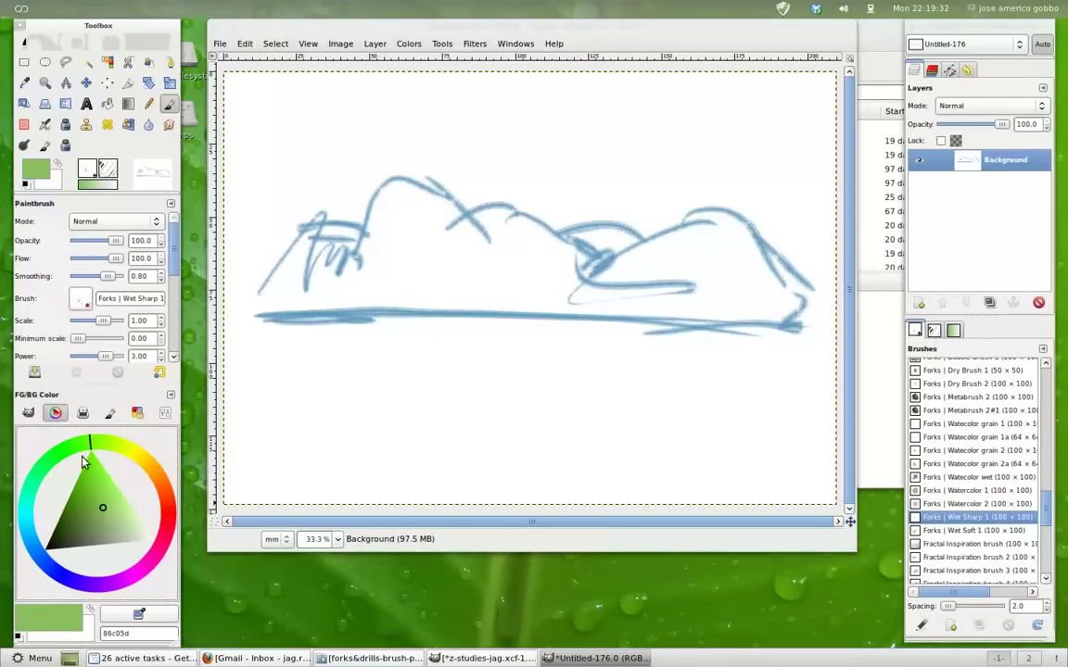
Step: Choose a medium green and dot small bushes along the ground line from left to right
{"action": "left_click", "coordinate": [95, 510]}
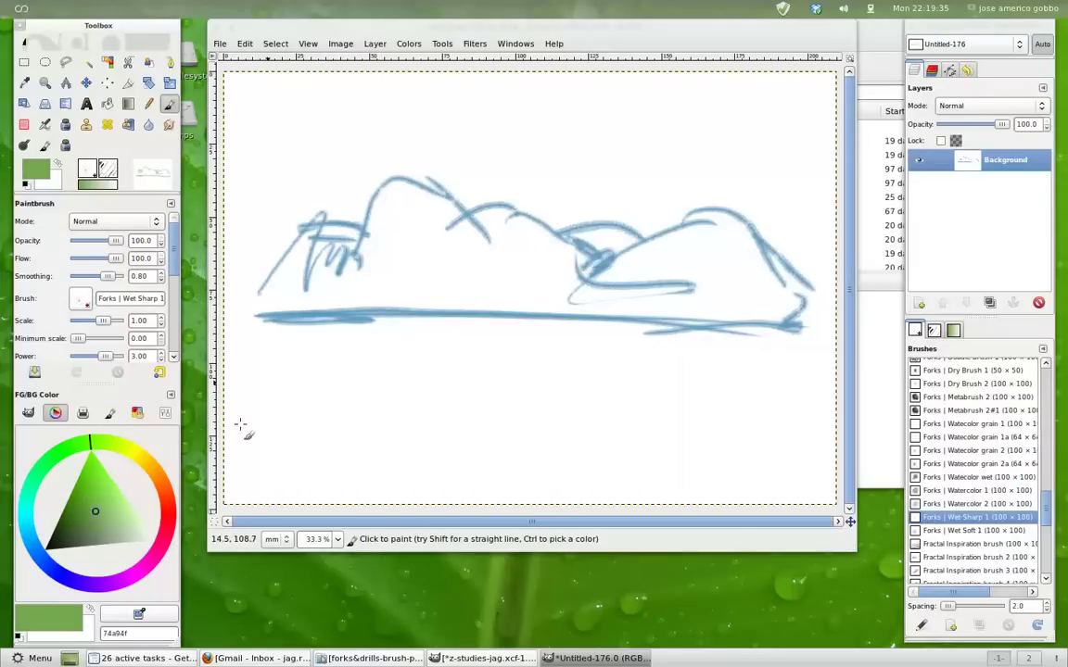
{"action": "left_click_drag", "start_coordinate": [277, 287], "coordinate": [278, 301]}
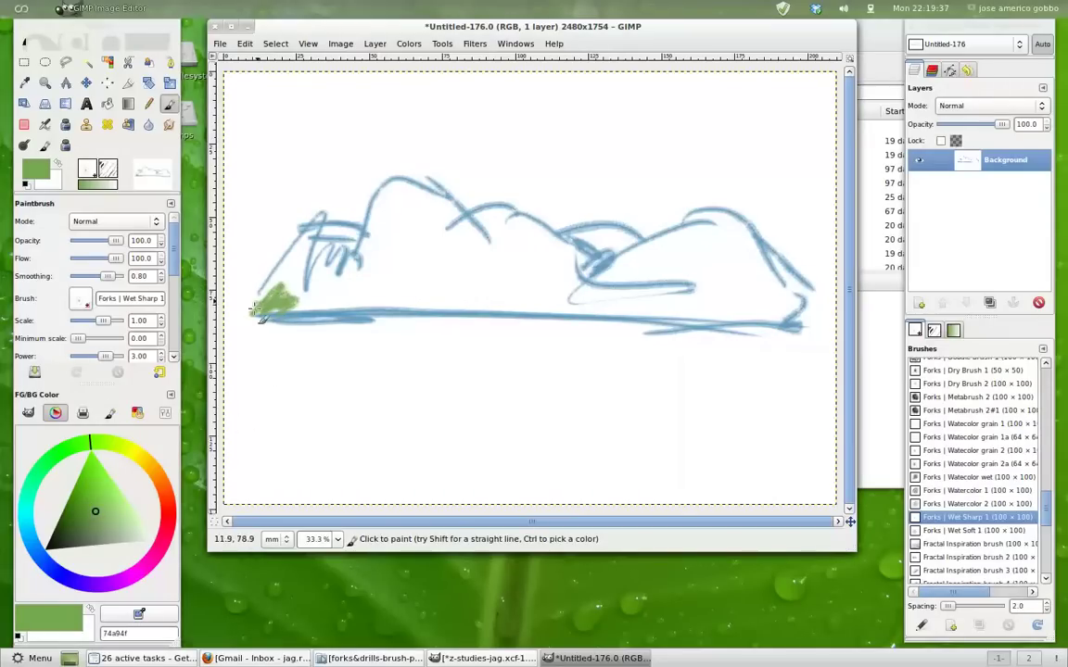
{"action": "left_click", "coordinate": [343, 300]}
{"action": "left_click", "coordinate": [434, 302]}
{"action": "left_click", "coordinate": [457, 305]}
{"action": "left_click", "coordinate": [538, 308]}
{"action": "left_click", "coordinate": [616, 311]}
{"action": "left_click", "coordinate": [676, 315]}
{"action": "left_click", "coordinate": [707, 315]}
{"action": "left_click", "coordinate": [734, 313]}
{"action": "left_click", "coordinate": [752, 313]}
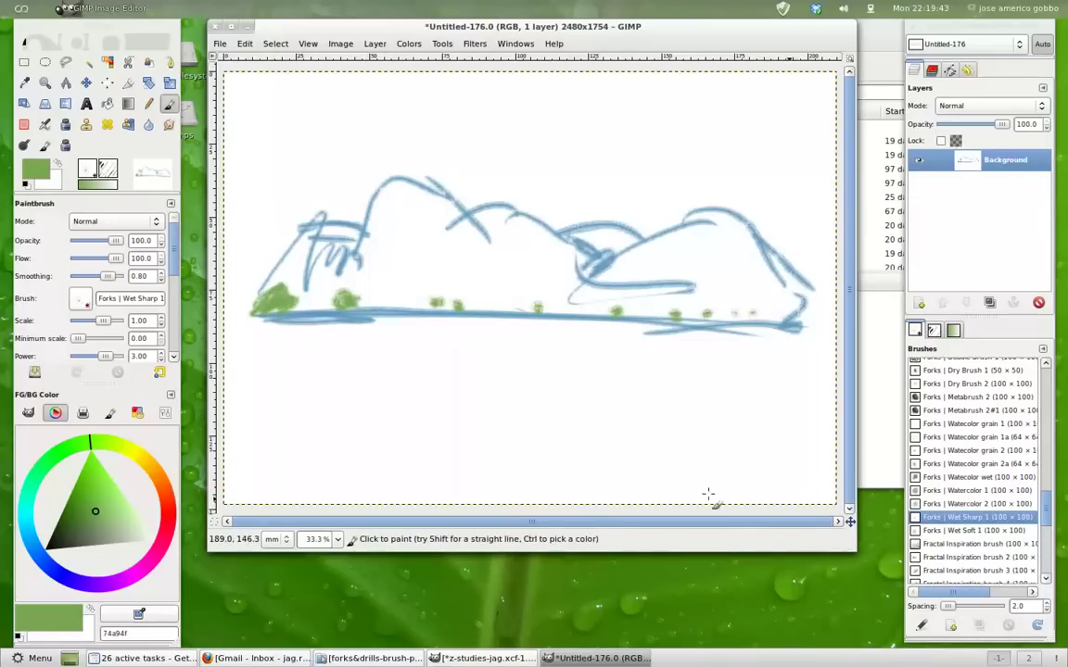
Step: With Forks Wet Soft 1, paint green along the hill ridges and lighter green on the left slope
{"action": "left_click", "coordinate": [966, 530]}
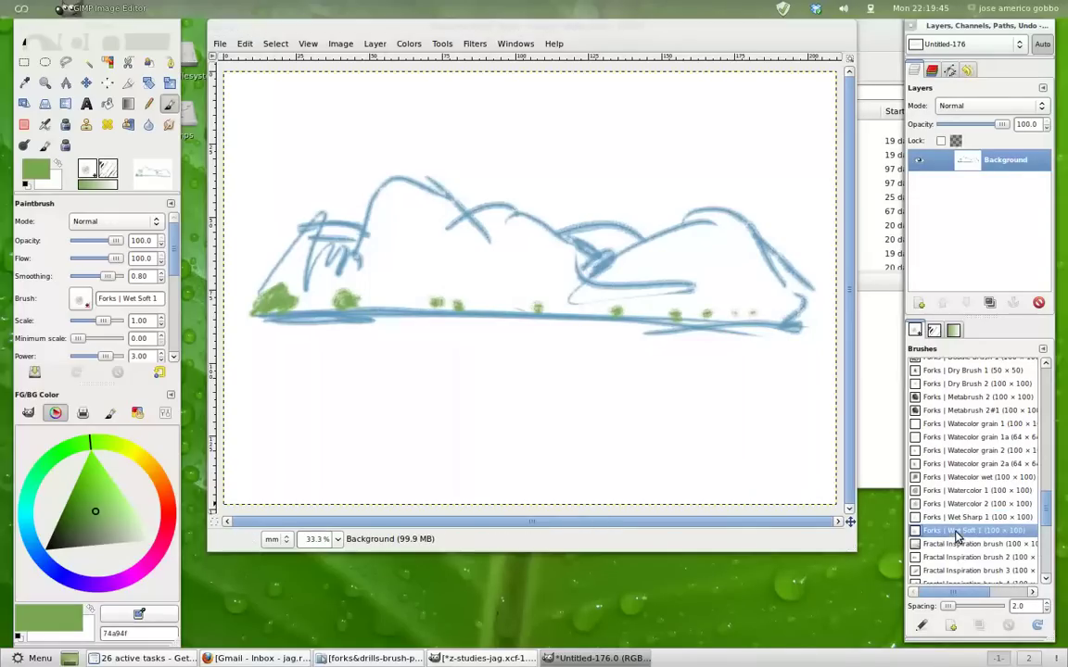
{"action": "mouse_move", "coordinate": [263, 285]}
{"action": "left_mouse_down"}
{"action": "mouse_move", "coordinate": [304, 233]}
{"action": "mouse_move", "coordinate": [347, 255]}
{"action": "left_mouse_up"}
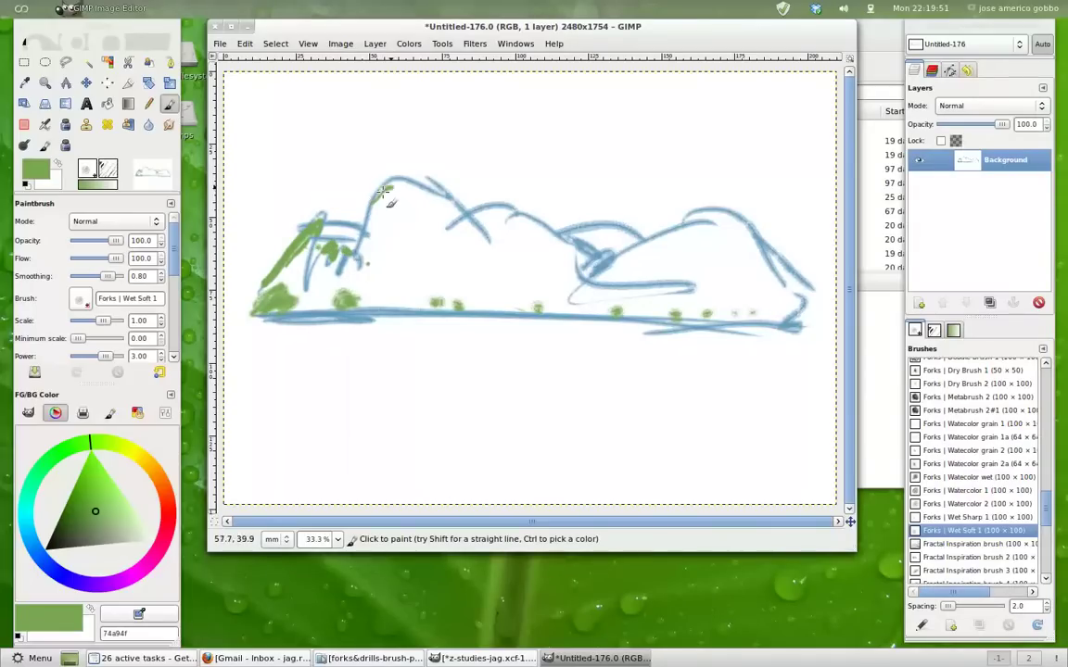
{"action": "mouse_move", "coordinate": [423, 189]}
{"action": "left_mouse_down"}
{"action": "mouse_move", "coordinate": [383, 185]}
{"action": "mouse_move", "coordinate": [506, 215]}
{"action": "mouse_move", "coordinate": [556, 238]}
{"action": "mouse_move", "coordinate": [507, 223]}
{"action": "mouse_move", "coordinate": [524, 251]}
{"action": "mouse_move", "coordinate": [538, 240]}
{"action": "mouse_move", "coordinate": [590, 274]}
{"action": "mouse_move", "coordinate": [539, 255]}
{"action": "left_mouse_up"}
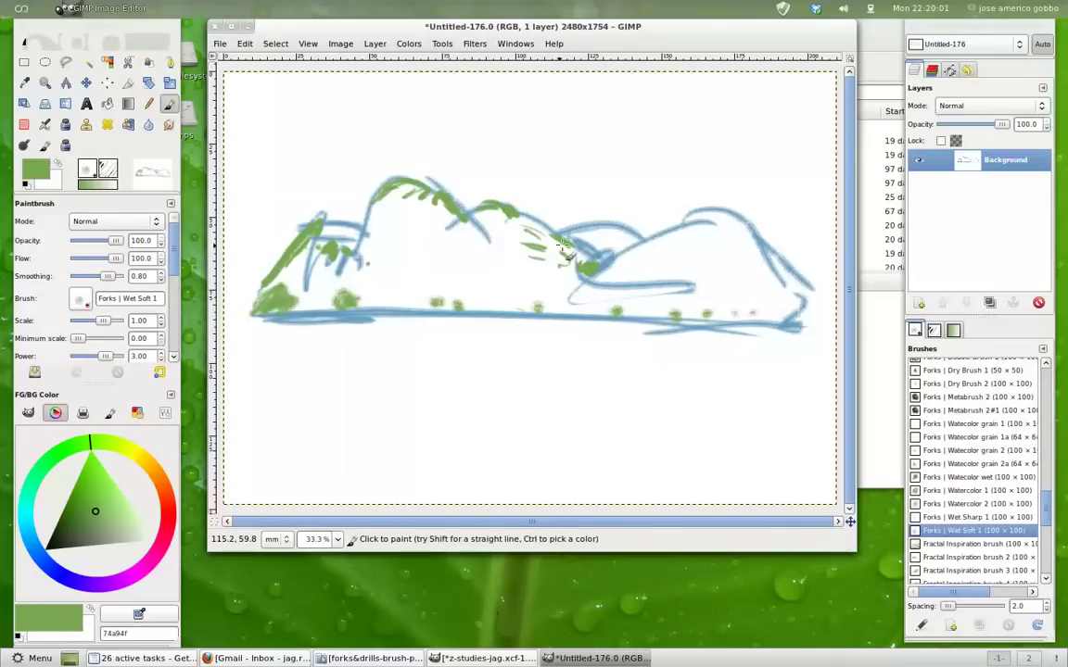
{"action": "left_click_drag", "start_coordinate": [612, 260], "coordinate": [752, 254]}
{"action": "left_click_drag", "start_coordinate": [494, 304], "coordinate": [522, 304]}
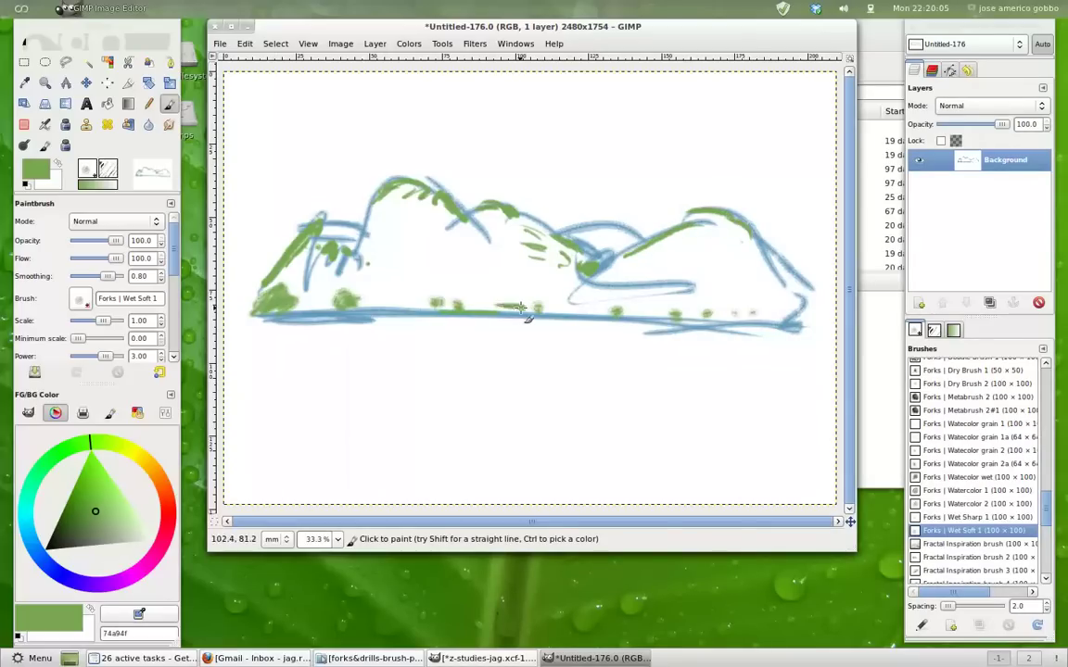
{"action": "left_click", "coordinate": [122, 524]}
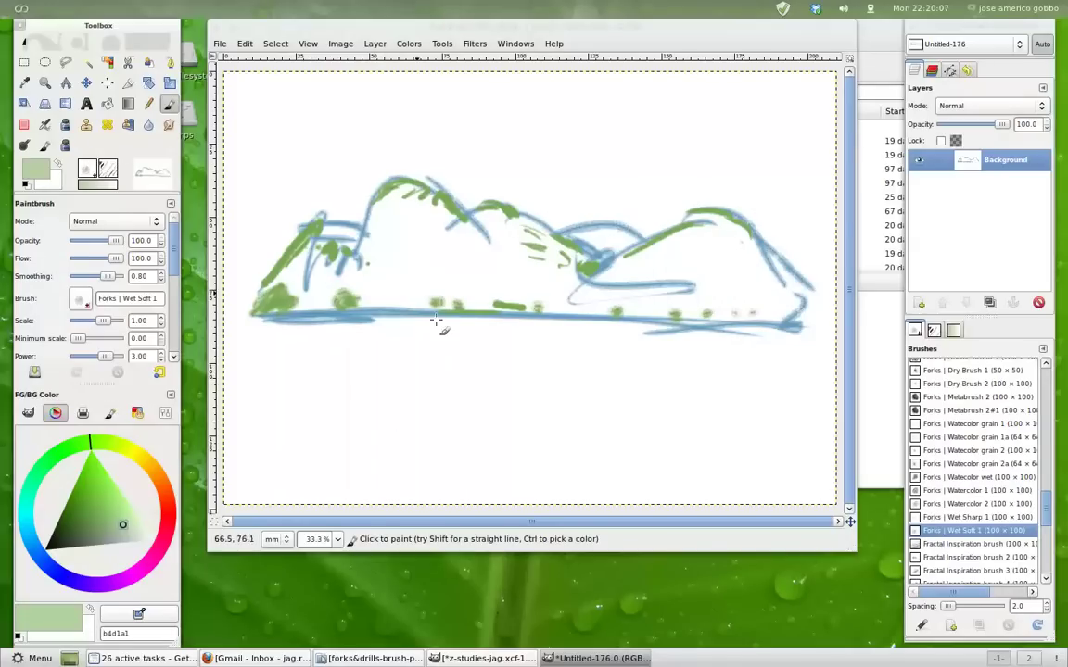
{"action": "mouse_move", "coordinate": [329, 273]}
{"action": "left_mouse_down"}
{"action": "mouse_move", "coordinate": [355, 261]}
{"action": "mouse_move", "coordinate": [334, 273]}
{"action": "mouse_move", "coordinate": [282, 227]}
{"action": "mouse_move", "coordinate": [311, 235]}
{"action": "mouse_move", "coordinate": [298, 249]}
{"action": "left_mouse_up"}
{"action": "left_click", "coordinate": [81, 524]}
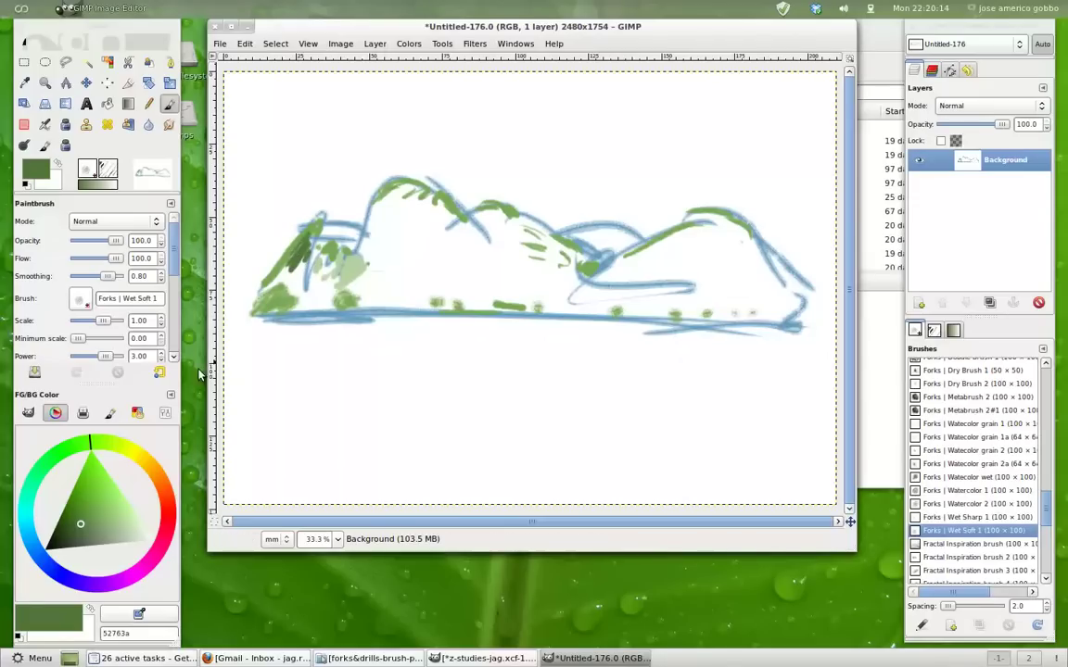
Step: Paint tan strokes along the hill bases and both slopes, doubling the brush scale to 2.00
{"action": "left_click", "coordinate": [144, 459]}
{"action": "left_click", "coordinate": [106, 517]}
{"action": "left_click_drag", "start_coordinate": [363, 298], "coordinate": [386, 295]}
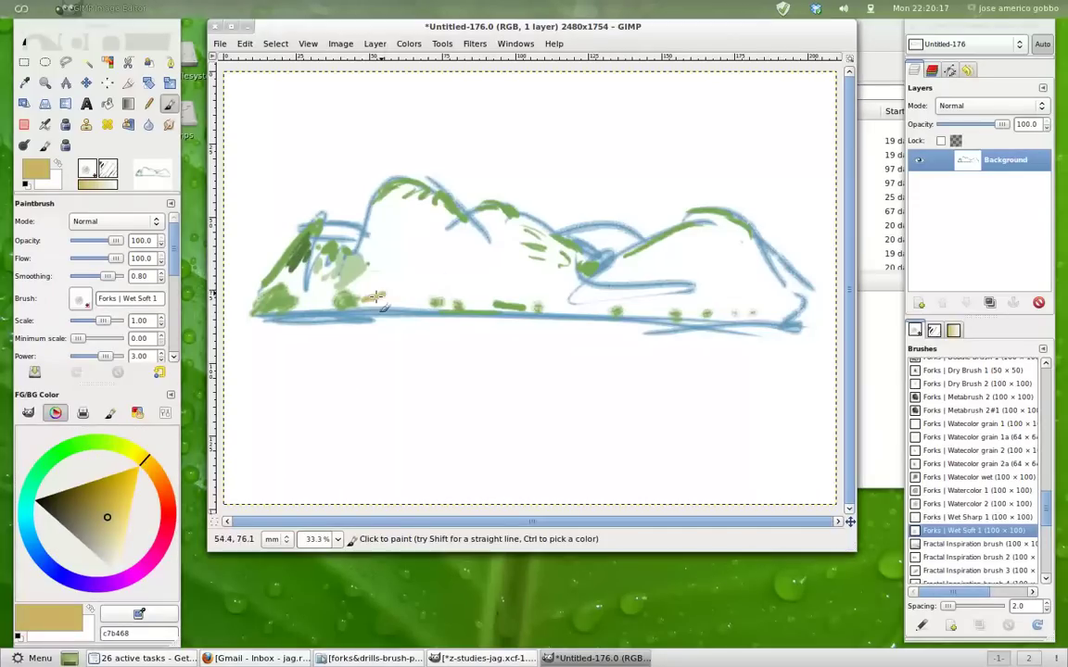
{"action": "left_click_drag", "start_coordinate": [295, 308], "coordinate": [426, 300]}
{"action": "left_click_drag", "start_coordinate": [567, 311], "coordinate": [782, 317]}
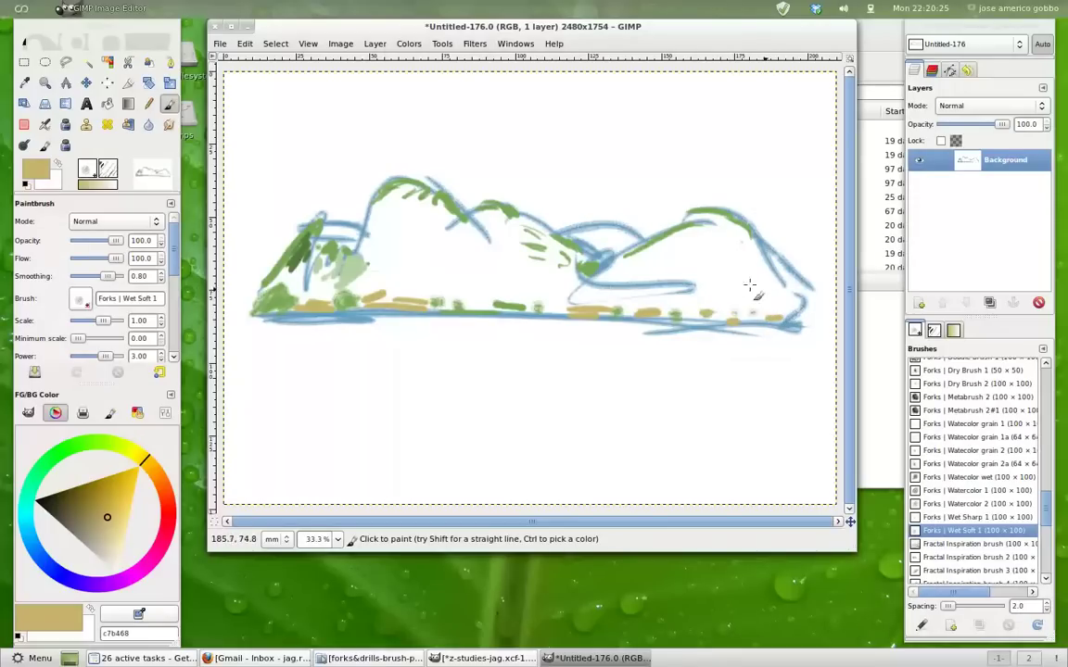
{"action": "left_click_drag", "start_coordinate": [787, 274], "coordinate": [802, 289]}
{"action": "left_click_drag", "start_coordinate": [296, 289], "coordinate": [269, 264]}
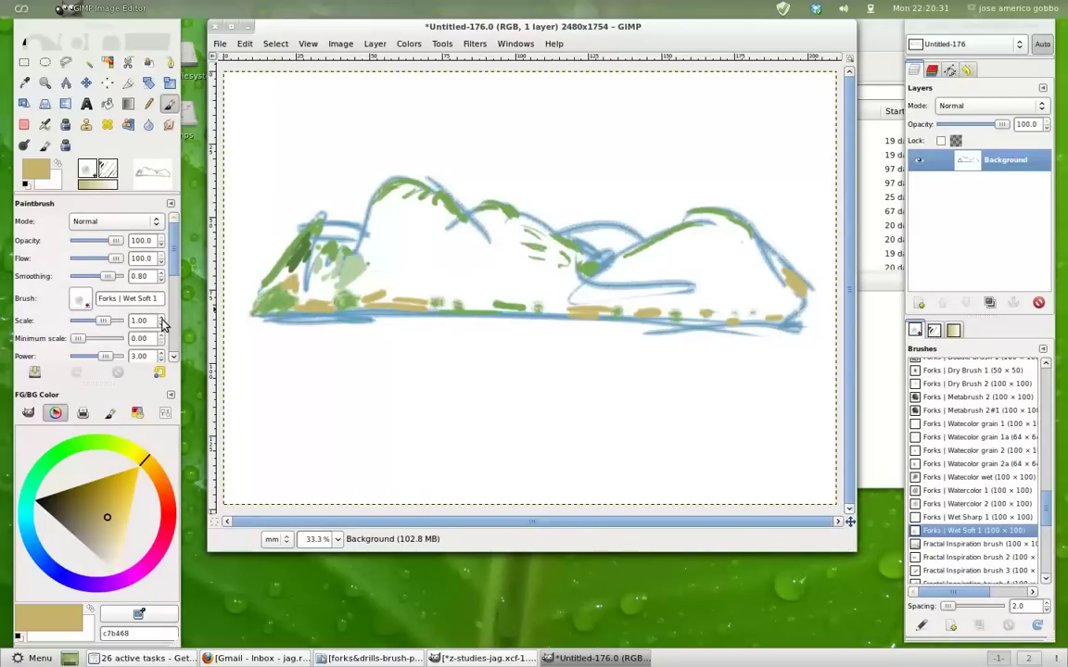
{"action": "left_click", "coordinate": [161, 319]}
{"action": "type", "text": "2"}
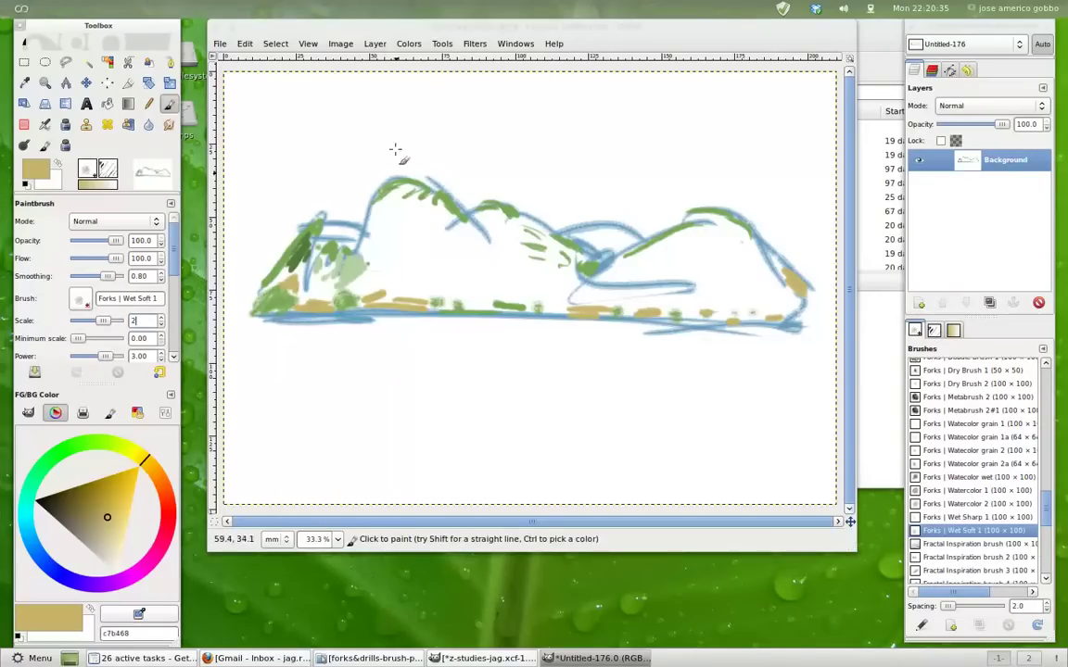
{"action": "mouse_move", "coordinate": [320, 221]}
{"action": "left_mouse_down"}
{"action": "mouse_move", "coordinate": [341, 206]}
{"action": "mouse_move", "coordinate": [352, 222]}
{"action": "left_mouse_up"}
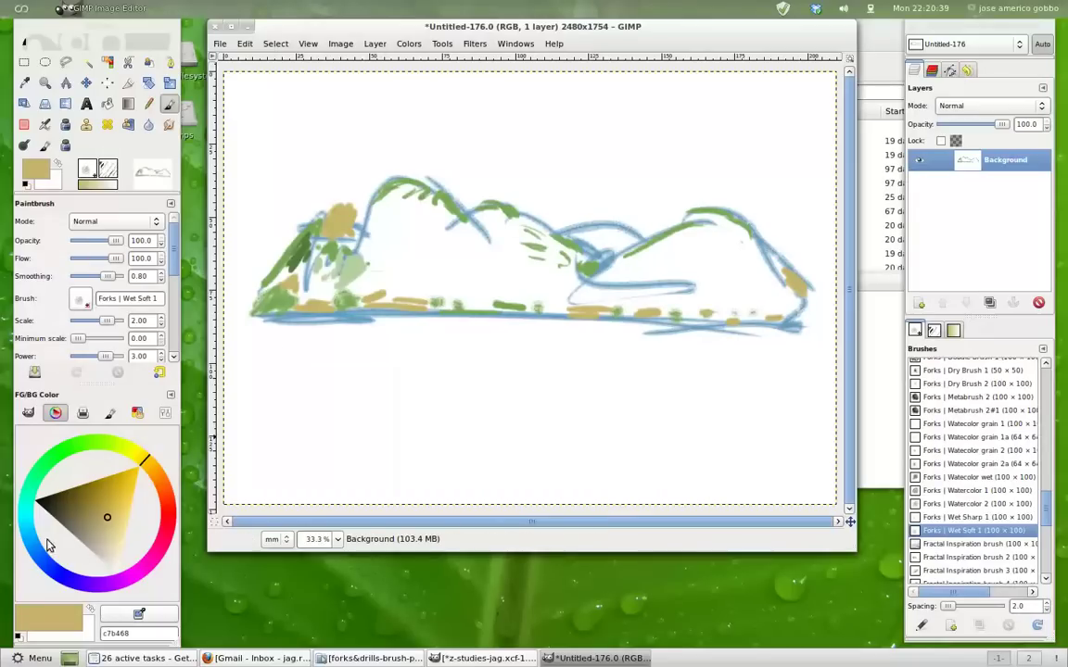
Step: Paint a greyish slate-blue patch over the left hill's peak
{"action": "left_click", "coordinate": [40, 555]}
{"action": "left_click", "coordinate": [82, 524]}
{"action": "mouse_move", "coordinate": [338, 204]}
{"action": "left_mouse_down"}
{"action": "mouse_move", "coordinate": [357, 220]}
{"action": "mouse_move", "coordinate": [378, 189]}
{"action": "mouse_move", "coordinate": [290, 195]}
{"action": "left_mouse_up"}
{"action": "left_click", "coordinate": [100, 501]}
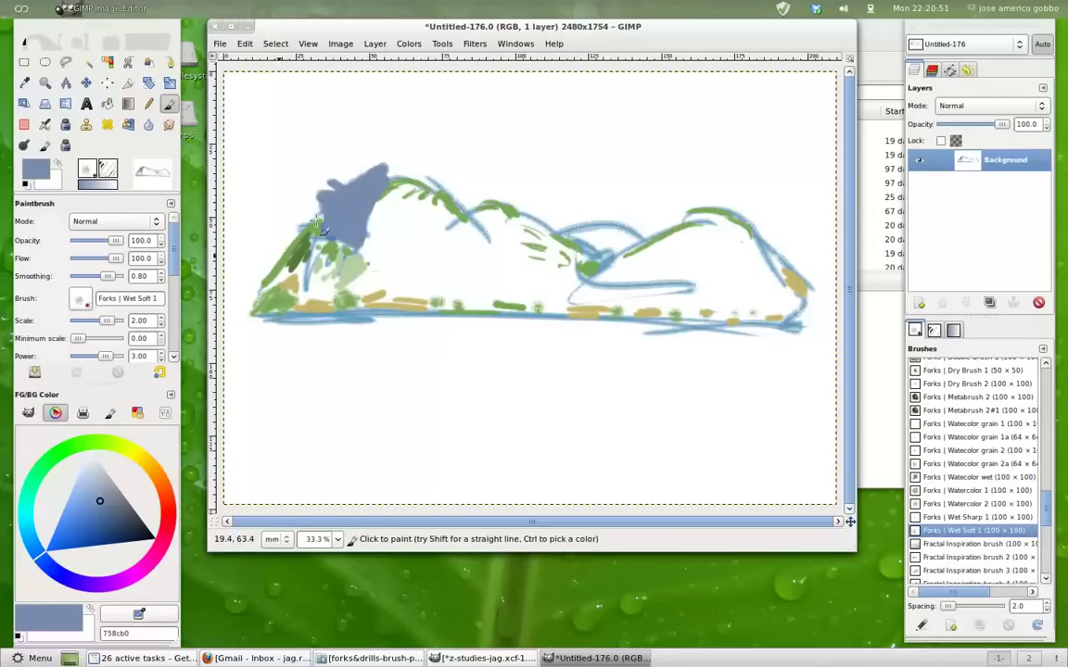
Step: Deepen the left peak's blue patch with navy, then paint light blue over the hilltops
{"action": "mouse_move", "coordinate": [88, 505]}
{"action": "left_mouse_down"}
{"action": "mouse_move", "coordinate": [91, 529]}
{"action": "mouse_move", "coordinate": [112, 527]}
{"action": "left_mouse_up"}
{"action": "mouse_move", "coordinate": [336, 208]}
{"action": "left_mouse_down"}
{"action": "mouse_move", "coordinate": [345, 232]}
{"action": "mouse_move", "coordinate": [350, 221]}
{"action": "mouse_move", "coordinate": [320, 221]}
{"action": "mouse_move", "coordinate": [350, 220]}
{"action": "mouse_move", "coordinate": [329, 190]}
{"action": "mouse_move", "coordinate": [311, 204]}
{"action": "mouse_move", "coordinate": [292, 190]}
{"action": "mouse_move", "coordinate": [309, 214]}
{"action": "mouse_move", "coordinate": [269, 234]}
{"action": "mouse_move", "coordinate": [232, 227]}
{"action": "mouse_move", "coordinate": [251, 255]}
{"action": "left_mouse_up"}
{"action": "left_click", "coordinate": [85, 479]}
{"action": "mouse_move", "coordinate": [422, 179]}
{"action": "left_mouse_down"}
{"action": "mouse_move", "coordinate": [361, 156]}
{"action": "mouse_move", "coordinate": [465, 198]}
{"action": "mouse_move", "coordinate": [501, 191]}
{"action": "mouse_move", "coordinate": [528, 209]}
{"action": "mouse_move", "coordinate": [561, 197]}
{"action": "mouse_move", "coordinate": [654, 202]}
{"action": "mouse_move", "coordinate": [655, 222]}
{"action": "mouse_move", "coordinate": [691, 198]}
{"action": "mouse_move", "coordinate": [728, 195]}
{"action": "mouse_move", "coordinate": [810, 257]}
{"action": "mouse_move", "coordinate": [787, 247]}
{"action": "left_mouse_up"}
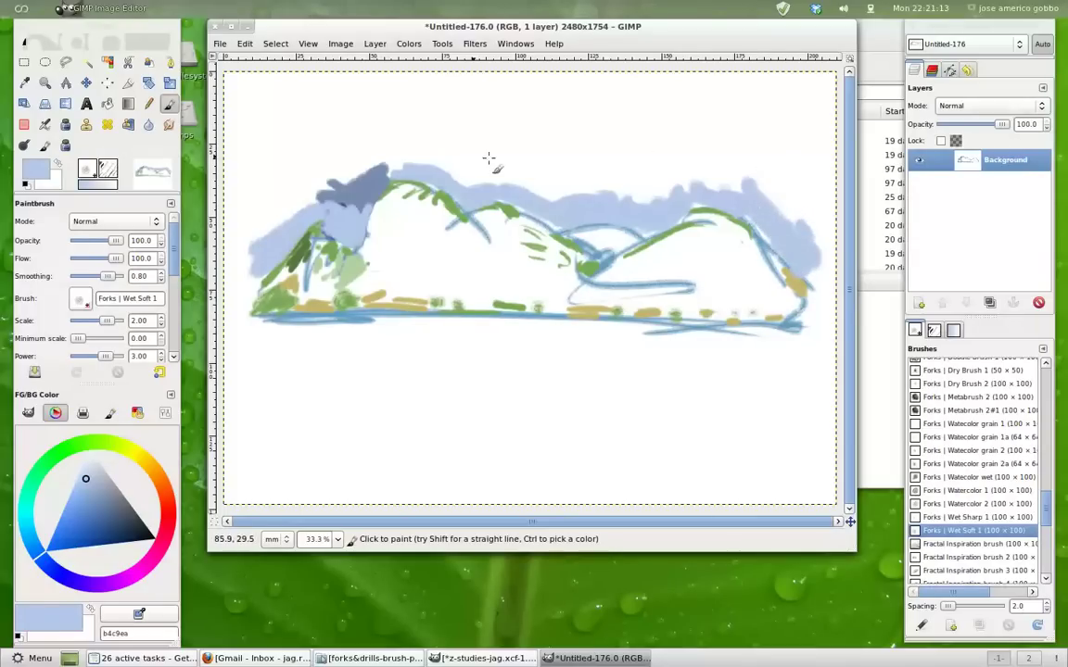
Step: Fill the rest of the sky with light blue, covering white gaps up to the top
{"action": "left_click_drag", "start_coordinate": [567, 167], "coordinate": [516, 174]}
{"action": "mouse_move", "coordinate": [520, 182]}
{"action": "left_mouse_down"}
{"action": "mouse_move", "coordinate": [446, 175]}
{"action": "mouse_move", "coordinate": [353, 203]}
{"action": "mouse_move", "coordinate": [317, 179]}
{"action": "mouse_move", "coordinate": [333, 191]}
{"action": "mouse_move", "coordinate": [236, 186]}
{"action": "mouse_move", "coordinate": [257, 215]}
{"action": "left_mouse_up"}
{"action": "mouse_move", "coordinate": [504, 168]}
{"action": "left_mouse_down"}
{"action": "mouse_move", "coordinate": [556, 165]}
{"action": "mouse_move", "coordinate": [649, 190]}
{"action": "mouse_move", "coordinate": [789, 175]}
{"action": "mouse_move", "coordinate": [808, 195]}
{"action": "mouse_move", "coordinate": [803, 222]}
{"action": "mouse_move", "coordinate": [784, 216]}
{"action": "left_mouse_up"}
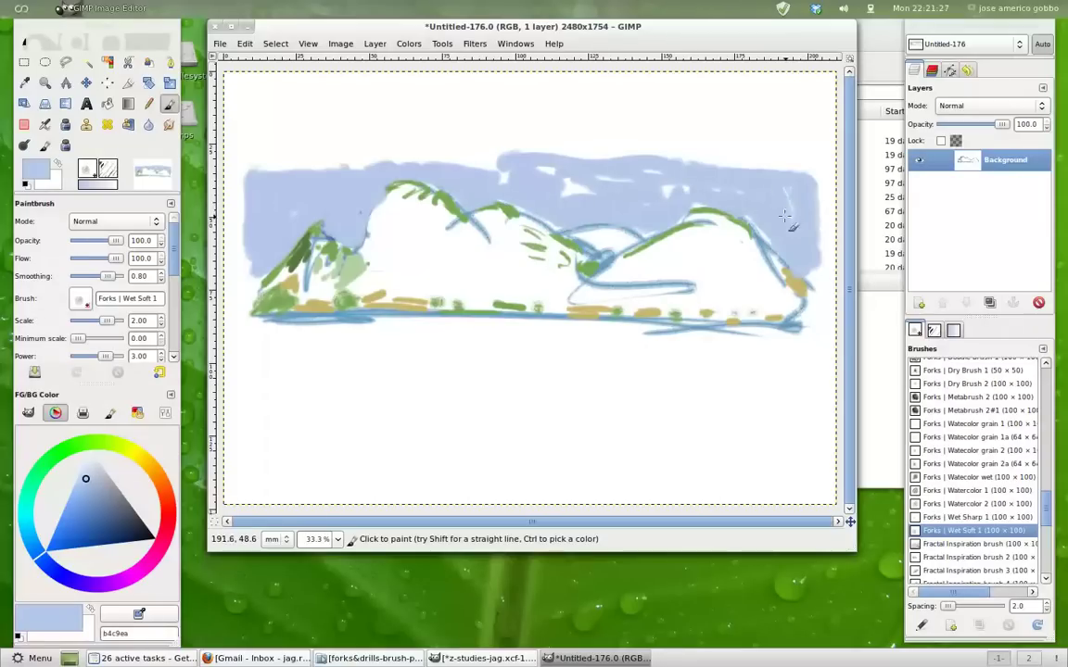
{"action": "mouse_move", "coordinate": [654, 197]}
{"action": "left_mouse_down"}
{"action": "mouse_move", "coordinate": [517, 184]}
{"action": "mouse_move", "coordinate": [549, 183]}
{"action": "mouse_move", "coordinate": [520, 166]}
{"action": "left_mouse_up"}
{"action": "mouse_move", "coordinate": [336, 178]}
{"action": "left_mouse_down"}
{"action": "mouse_move", "coordinate": [278, 156]}
{"action": "mouse_move", "coordinate": [259, 165]}
{"action": "left_mouse_up"}
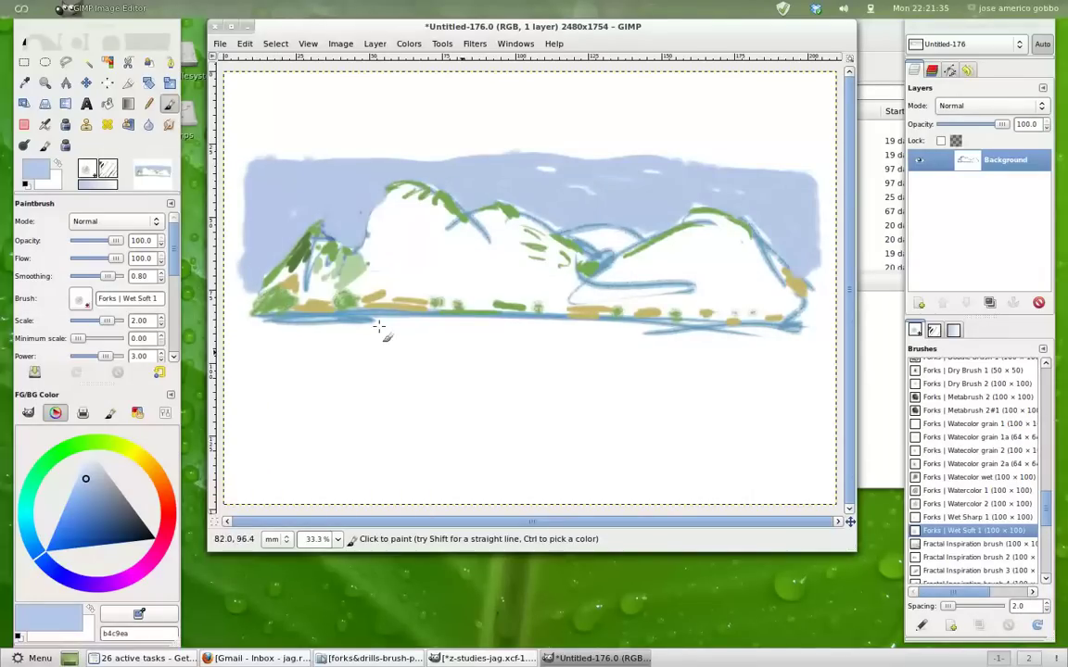
Step: Lay grey-blue, dark brown and light grey strokes just below the ground line
{"action": "left_click", "coordinate": [102, 489]}
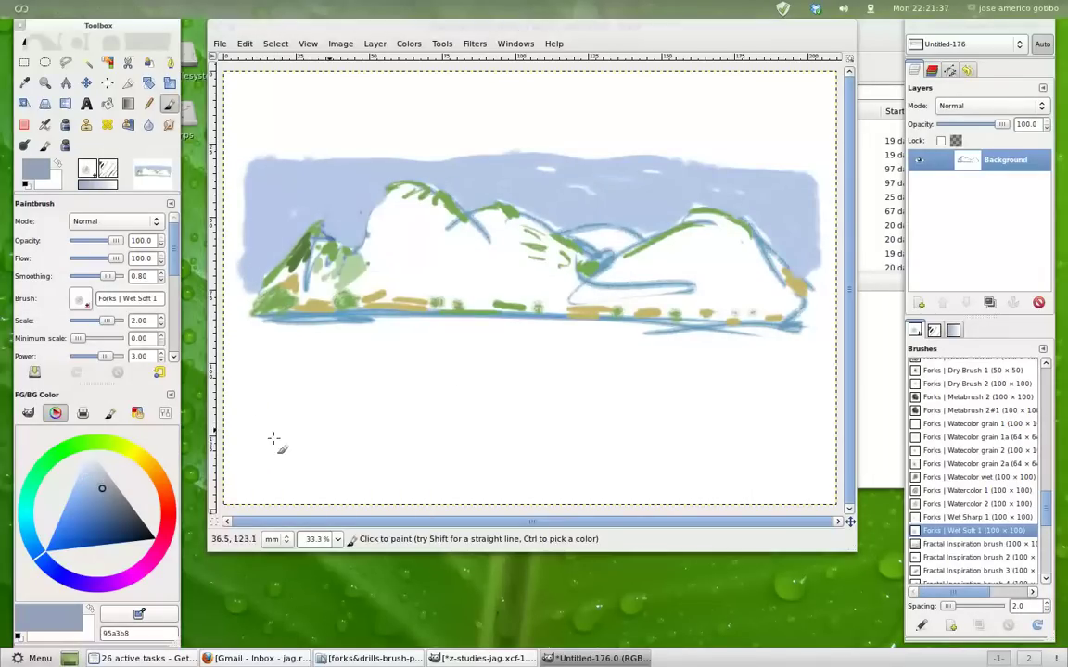
{"action": "left_click_drag", "start_coordinate": [441, 334], "coordinate": [468, 323]}
{"action": "mouse_move", "coordinate": [89, 458]}
{"action": "left_mouse_down"}
{"action": "mouse_move", "coordinate": [144, 459]}
{"action": "mouse_move", "coordinate": [74, 516]}
{"action": "left_mouse_up"}
{"action": "left_click", "coordinate": [69, 510]}
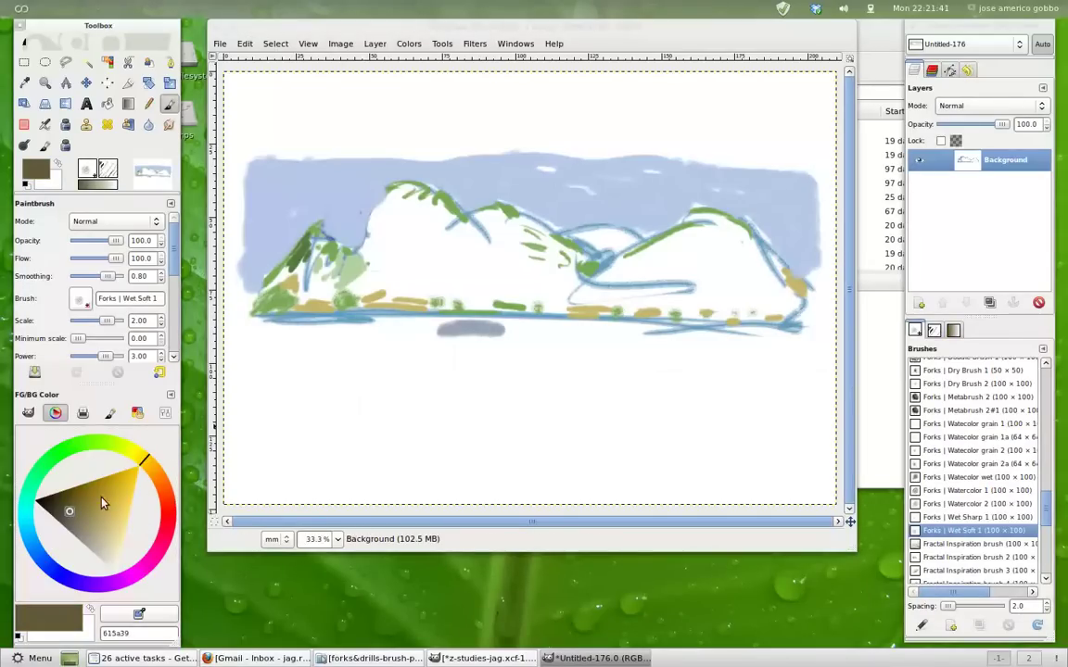
{"action": "left_click_drag", "start_coordinate": [436, 331], "coordinate": [511, 326]}
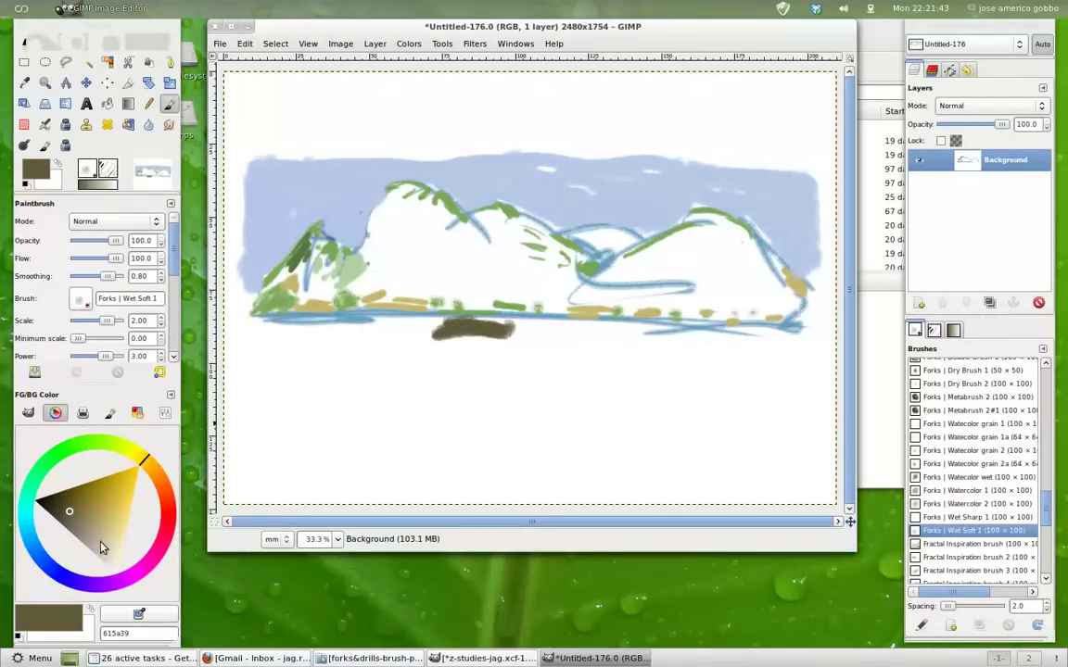
{"action": "left_click", "coordinate": [93, 541]}
{"action": "left_click_drag", "start_coordinate": [429, 325], "coordinate": [644, 324]}
Step: Run light grey along the whole waterline and brush light beige e0d9ba over the central mountain's left slope
{"action": "left_click_drag", "start_coordinate": [258, 319], "coordinate": [805, 329]}
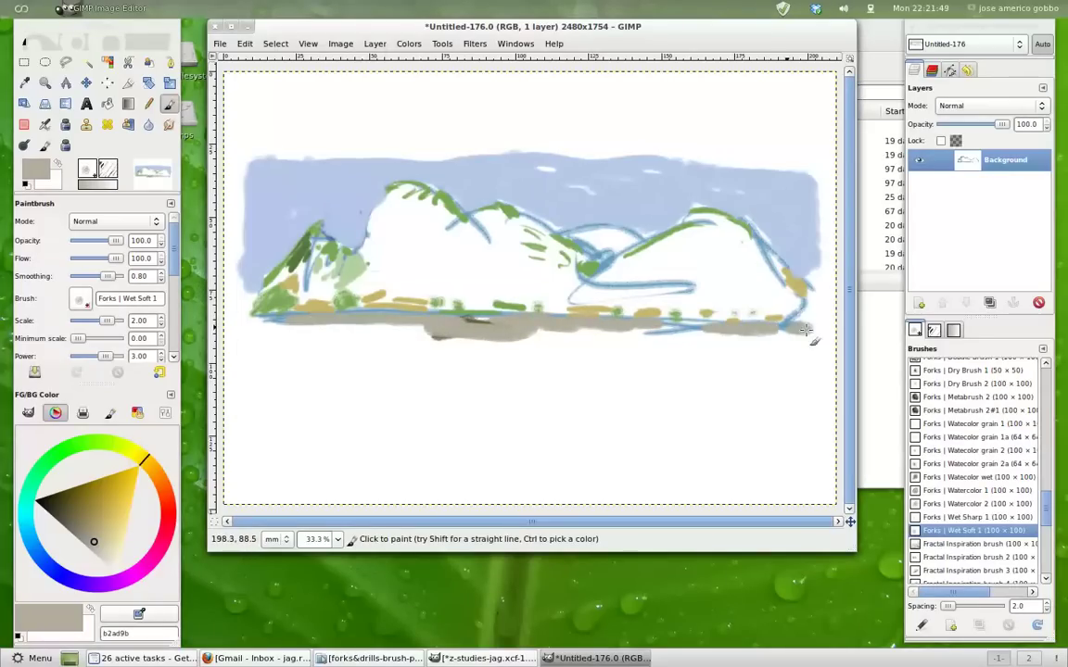
{"action": "left_click", "coordinate": [110, 548]}
{"action": "mouse_move", "coordinate": [336, 278]}
{"action": "left_mouse_down"}
{"action": "mouse_move", "coordinate": [329, 236]}
{"action": "mouse_move", "coordinate": [357, 190]}
{"action": "mouse_move", "coordinate": [389, 199]}
{"action": "mouse_move", "coordinate": [371, 190]}
{"action": "mouse_move", "coordinate": [366, 214]}
{"action": "mouse_move", "coordinate": [403, 193]}
{"action": "mouse_move", "coordinate": [416, 217]}
{"action": "left_mouse_up"}
Step: Cover the left and middle mountain faces in light beige, then dab darker beige bfae64 on the lower-left hill
{"action": "mouse_move", "coordinate": [308, 268]}
{"action": "left_mouse_down"}
{"action": "mouse_move", "coordinate": [268, 218]}
{"action": "mouse_move", "coordinate": [294, 227]}
{"action": "left_mouse_up"}
{"action": "left_click_drag", "start_coordinate": [478, 234], "coordinate": [509, 221]}
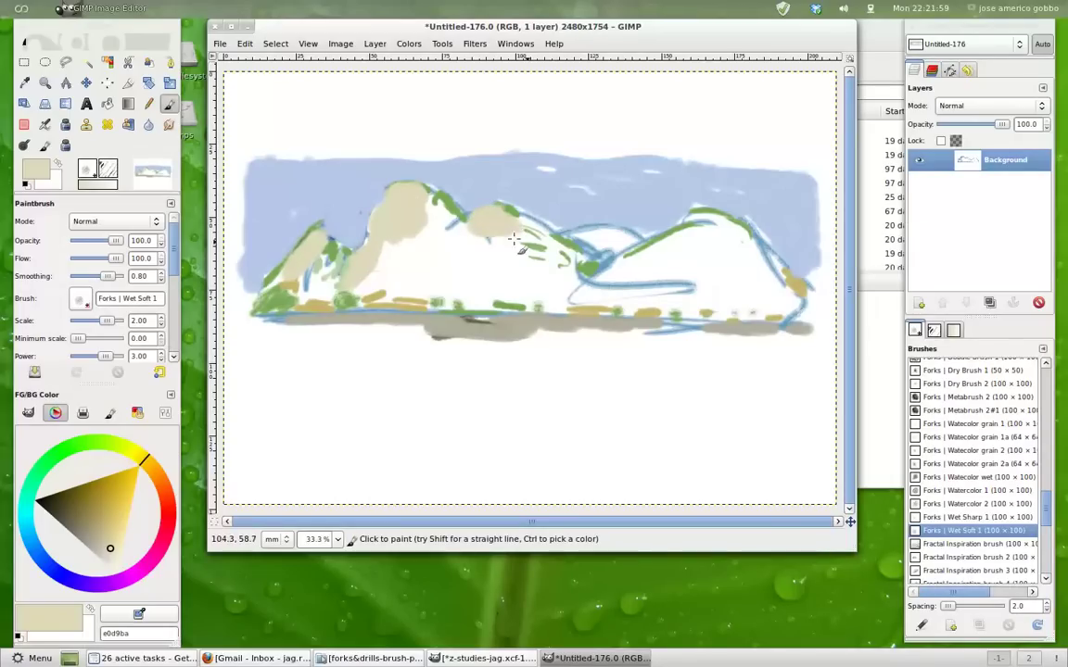
{"action": "mouse_move", "coordinate": [589, 260]}
{"action": "left_mouse_down"}
{"action": "mouse_move", "coordinate": [593, 230]}
{"action": "mouse_move", "coordinate": [586, 243]}
{"action": "mouse_move", "coordinate": [649, 269]}
{"action": "mouse_move", "coordinate": [616, 274]}
{"action": "left_mouse_up"}
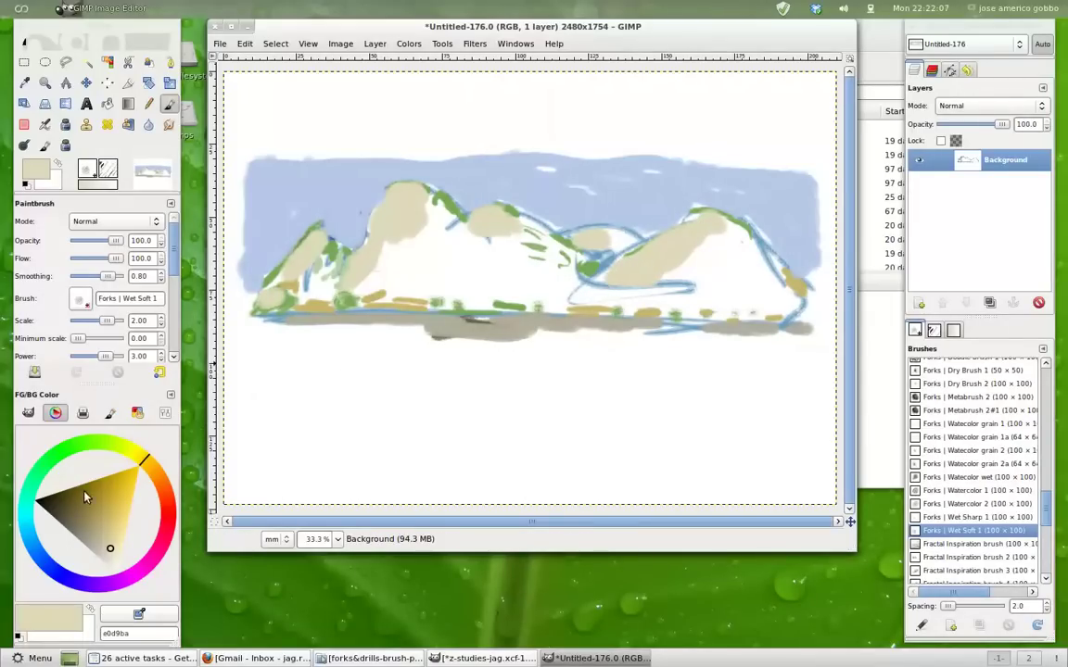
{"action": "left_click", "coordinate": [107, 519]}
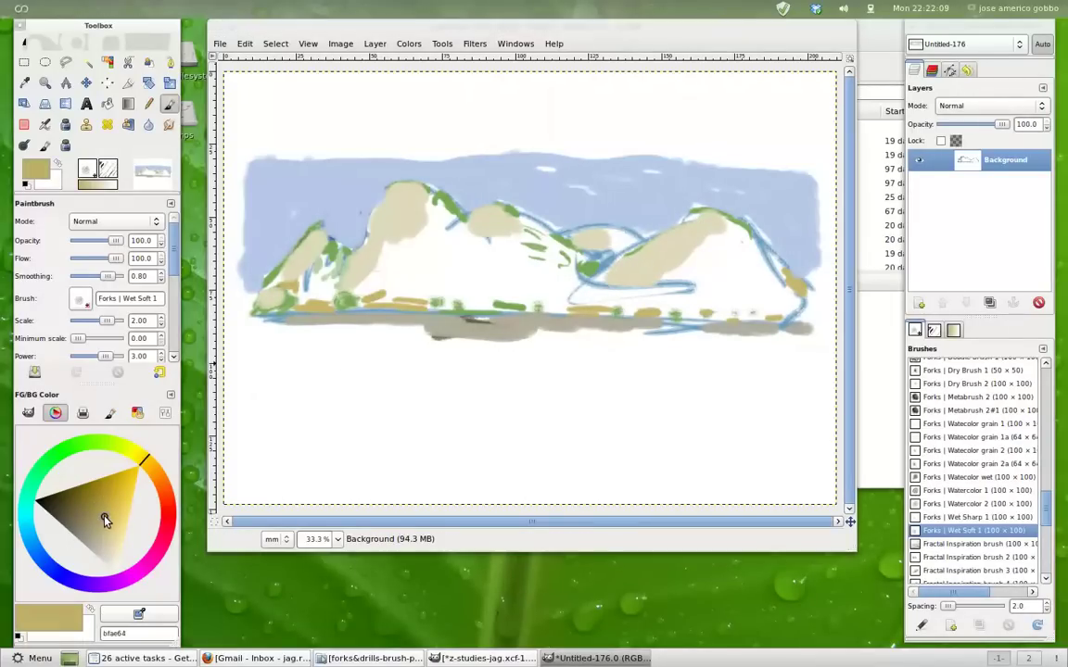
{"action": "mouse_move", "coordinate": [274, 269]}
{"action": "left_mouse_down"}
{"action": "mouse_move", "coordinate": [293, 286]}
{"action": "mouse_move", "coordinate": [265, 295]}
{"action": "left_mouse_up"}
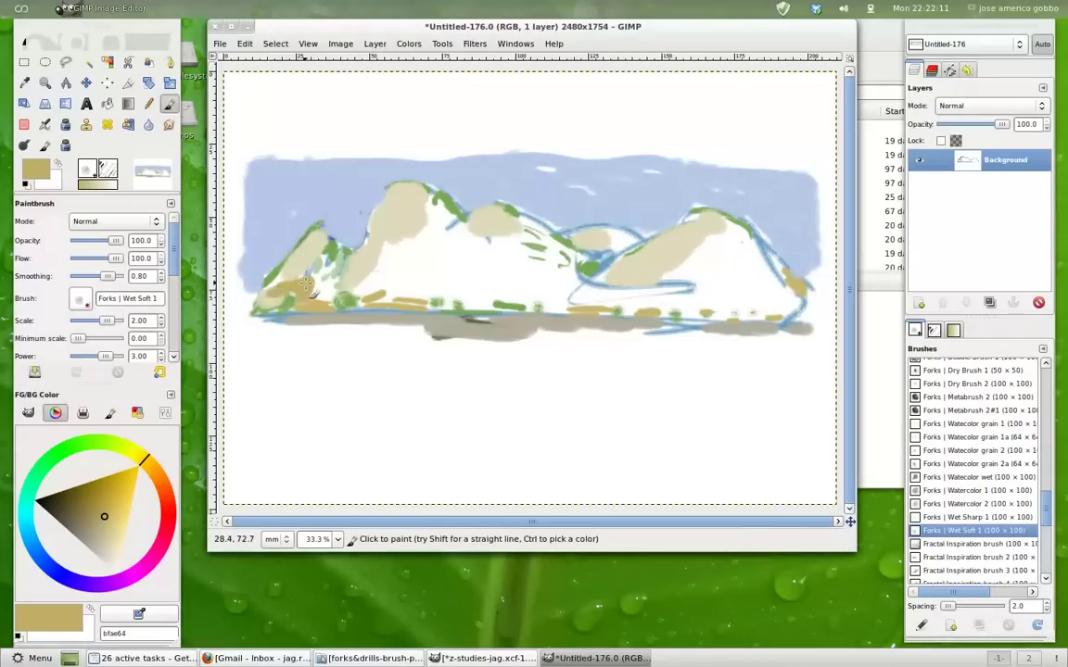
Step: Paint grey-green 678878 tree clumps along the lower slopes and foreground
{"action": "left_click", "coordinate": [41, 480]}
{"action": "left_click", "coordinate": [112, 525]}
{"action": "left_click_drag", "start_coordinate": [331, 273], "coordinate": [340, 254]}
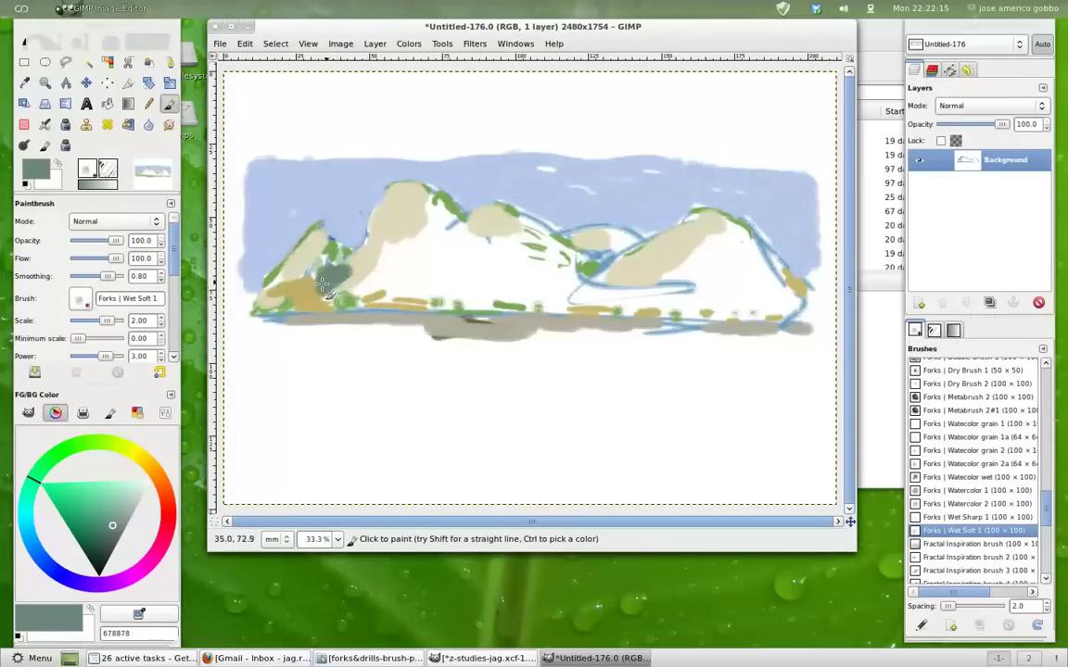
{"action": "mouse_move", "coordinate": [378, 290]}
{"action": "left_mouse_down"}
{"action": "mouse_move", "coordinate": [403, 290]}
{"action": "mouse_move", "coordinate": [417, 268]}
{"action": "left_mouse_up"}
{"action": "mouse_move", "coordinate": [536, 281]}
{"action": "left_mouse_down"}
{"action": "mouse_move", "coordinate": [483, 284]}
{"action": "mouse_move", "coordinate": [498, 299]}
{"action": "mouse_move", "coordinate": [631, 293]}
{"action": "mouse_move", "coordinate": [736, 276]}
{"action": "mouse_move", "coordinate": [691, 269]}
{"action": "mouse_move", "coordinate": [709, 285]}
{"action": "mouse_move", "coordinate": [722, 264]}
{"action": "mouse_move", "coordinate": [771, 311]}
{"action": "mouse_move", "coordinate": [683, 307]}
{"action": "mouse_move", "coordinate": [702, 297]}
{"action": "mouse_move", "coordinate": [672, 292]}
{"action": "mouse_move", "coordinate": [677, 270]}
{"action": "left_mouse_up"}
{"action": "left_click_drag", "start_coordinate": [616, 240], "coordinate": [601, 242]}
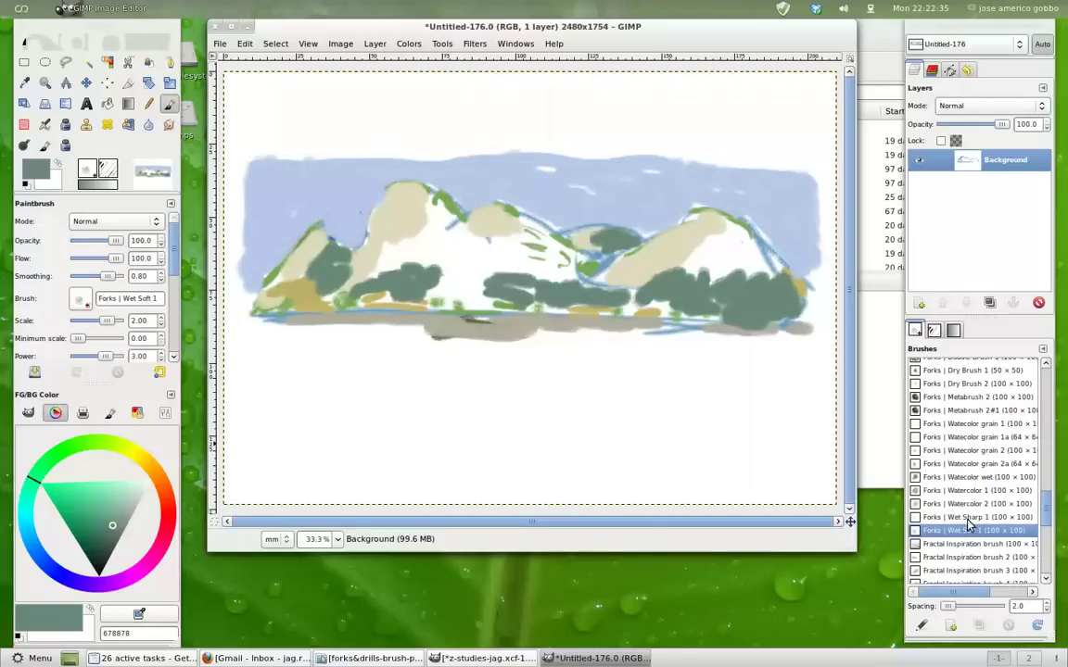
Step: With the Forks | Wet Sharp 1 brush, add a dark-green stroke on the left hill
{"action": "left_click", "coordinate": [967, 519]}
{"action": "mouse_move", "coordinate": [347, 244]}
{"action": "left_mouse_down"}
{"action": "mouse_move", "coordinate": [386, 263]}
{"action": "mouse_move", "coordinate": [306, 278]}
{"action": "mouse_move", "coordinate": [439, 201]}
{"action": "mouse_move", "coordinate": [426, 214]}
{"action": "left_mouse_up"}
{"action": "left_click", "coordinate": [119, 512]}
Step: Brush pale grey-green 94b2a4 over the left hill and its right slope
{"action": "left_click", "coordinate": [121, 509]}
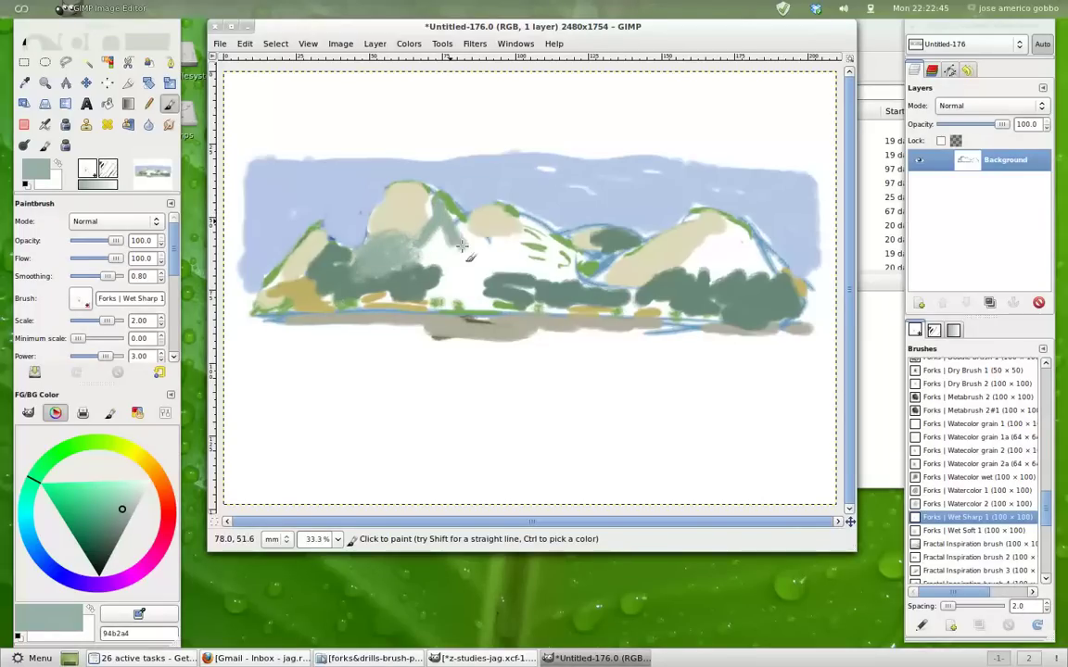
{"action": "mouse_move", "coordinate": [286, 275]}
{"action": "left_mouse_down"}
{"action": "mouse_move", "coordinate": [278, 237]}
{"action": "mouse_move", "coordinate": [290, 222]}
{"action": "mouse_move", "coordinate": [417, 251]}
{"action": "mouse_move", "coordinate": [407, 208]}
{"action": "mouse_move", "coordinate": [408, 246]}
{"action": "mouse_move", "coordinate": [373, 197]}
{"action": "mouse_move", "coordinate": [404, 191]}
{"action": "mouse_move", "coordinate": [380, 190]}
{"action": "mouse_move", "coordinate": [431, 204]}
{"action": "left_mouse_up"}
{"action": "mouse_move", "coordinate": [498, 250]}
{"action": "left_mouse_down"}
{"action": "mouse_move", "coordinate": [435, 204]}
{"action": "mouse_move", "coordinate": [454, 232]}
{"action": "mouse_move", "coordinate": [417, 251]}
{"action": "mouse_move", "coordinate": [449, 266]}
{"action": "mouse_move", "coordinate": [408, 246]}
{"action": "mouse_move", "coordinate": [417, 265]}
{"action": "mouse_move", "coordinate": [389, 278]}
{"action": "mouse_move", "coordinate": [467, 296]}
{"action": "mouse_move", "coordinate": [435, 264]}
{"action": "mouse_move", "coordinate": [454, 280]}
{"action": "mouse_move", "coordinate": [468, 239]}
{"action": "mouse_move", "coordinate": [513, 263]}
{"action": "mouse_move", "coordinate": [455, 218]}
{"action": "mouse_move", "coordinate": [482, 199]}
{"action": "mouse_move", "coordinate": [559, 264]}
{"action": "mouse_move", "coordinate": [609, 241]}
{"action": "mouse_move", "coordinate": [557, 227]}
{"action": "mouse_move", "coordinate": [570, 255]}
{"action": "mouse_move", "coordinate": [653, 278]}
{"action": "mouse_move", "coordinate": [754, 278]}
{"action": "mouse_move", "coordinate": [764, 264]}
{"action": "mouse_move", "coordinate": [700, 227]}
{"action": "mouse_move", "coordinate": [649, 239]}
{"action": "mouse_move", "coordinate": [735, 268]}
{"action": "left_mouse_up"}
Step: Paint mid-green 5d9c7f strokes over the right hill and along the middle hills' base
{"action": "left_click", "coordinate": [102, 518]}
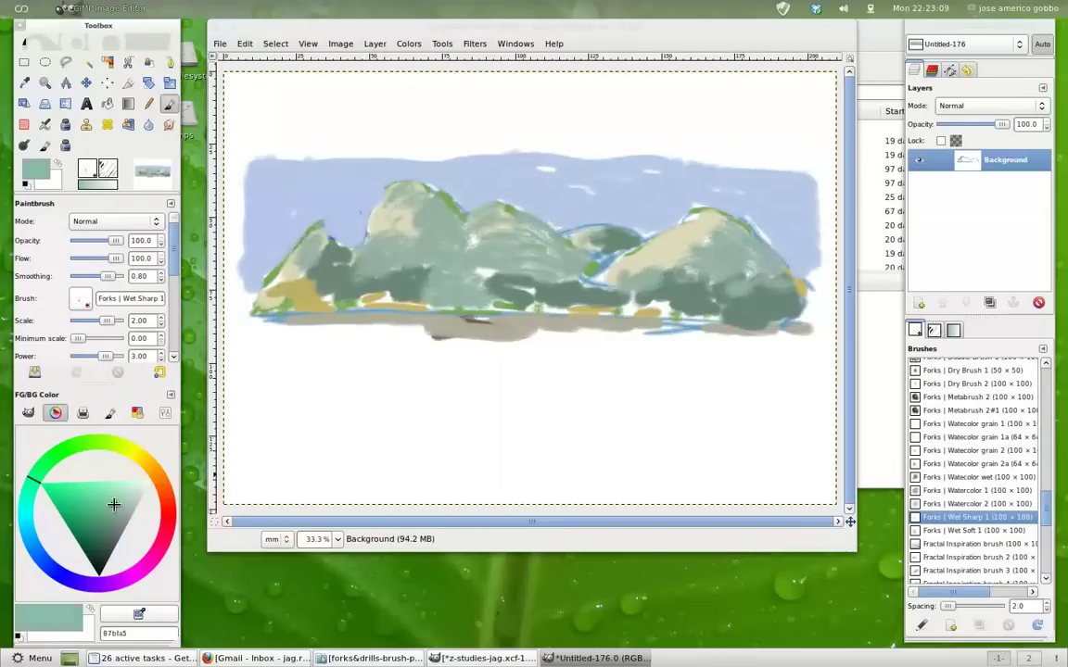
{"action": "mouse_move", "coordinate": [691, 236]}
{"action": "left_mouse_down"}
{"action": "mouse_move", "coordinate": [672, 213]}
{"action": "mouse_move", "coordinate": [640, 237]}
{"action": "mouse_move", "coordinate": [695, 267]}
{"action": "left_mouse_up"}
{"action": "left_click_drag", "start_coordinate": [533, 271], "coordinate": [621, 286]}
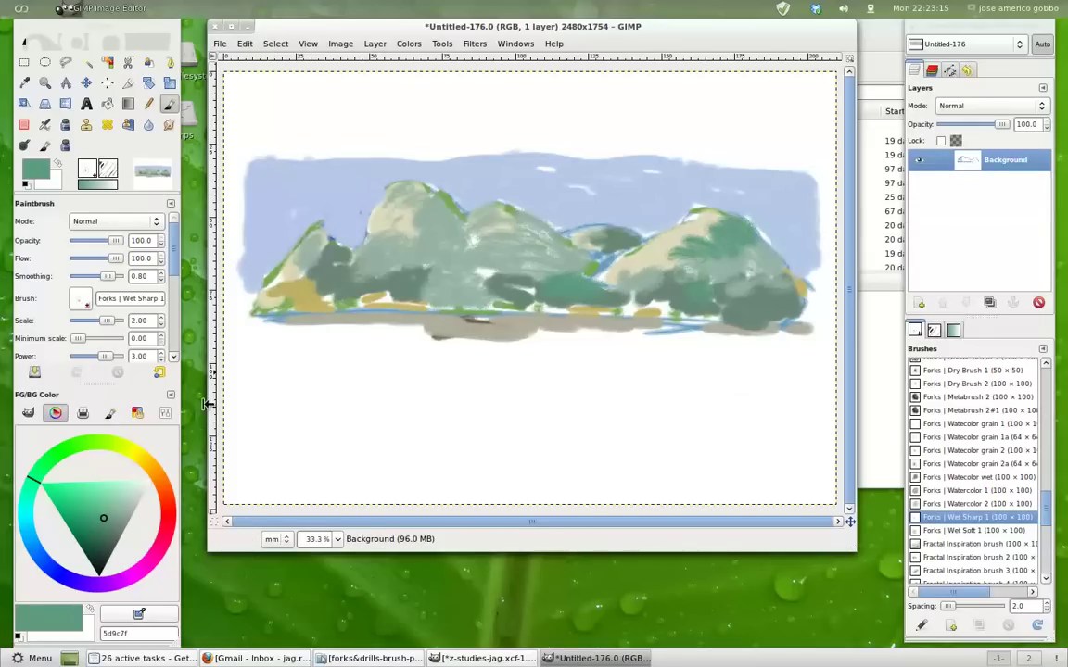
Step: Streak yellow dfd33e across the foreground hills and highlight the central peak in cream ddd9aa
{"action": "left_click", "coordinate": [137, 454]}
{"action": "left_click", "coordinate": [91, 519]}
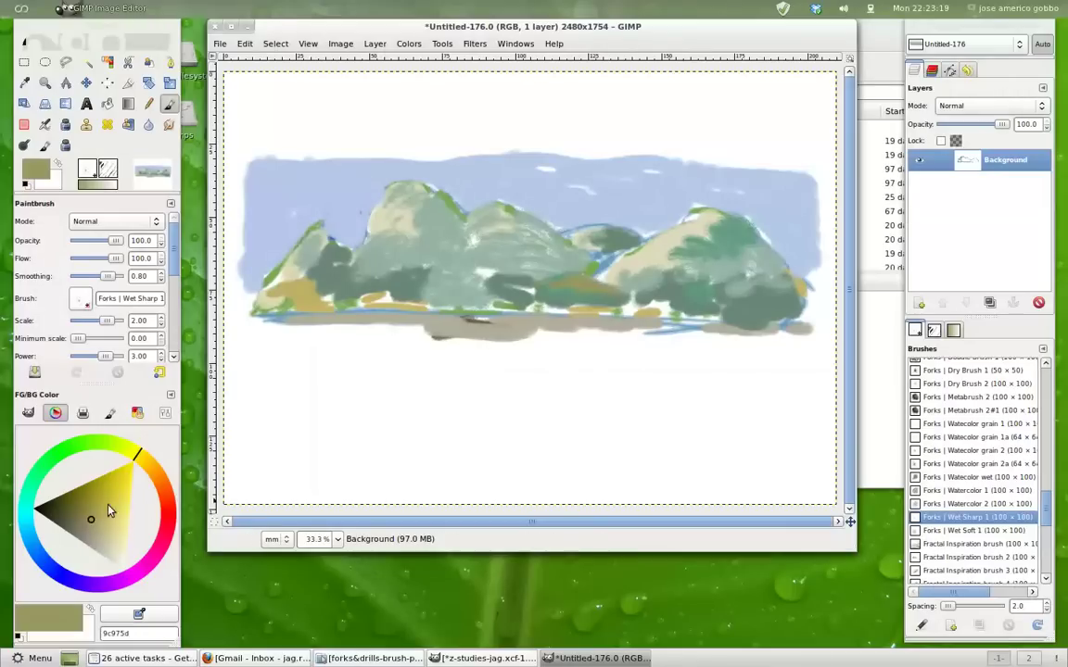
{"action": "left_click", "coordinate": [118, 493]}
{"action": "mouse_move", "coordinate": [472, 276]}
{"action": "left_mouse_down"}
{"action": "mouse_move", "coordinate": [402, 272]}
{"action": "mouse_move", "coordinate": [356, 306]}
{"action": "left_mouse_up"}
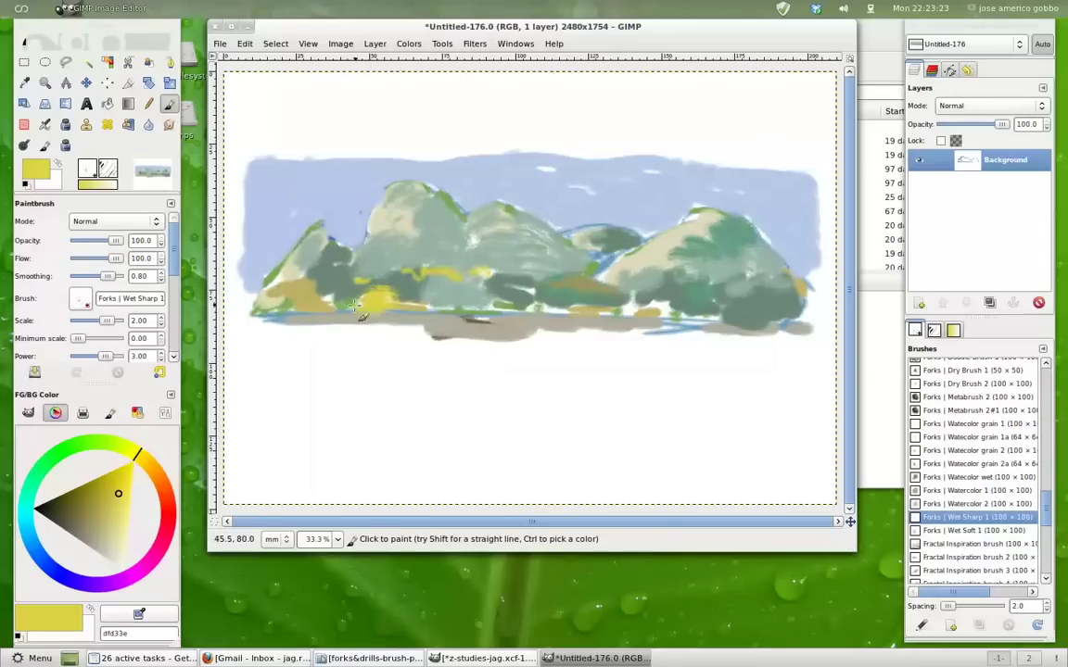
{"action": "left_click", "coordinate": [114, 540]}
{"action": "left_click_drag", "start_coordinate": [357, 188], "coordinate": [502, 210]}
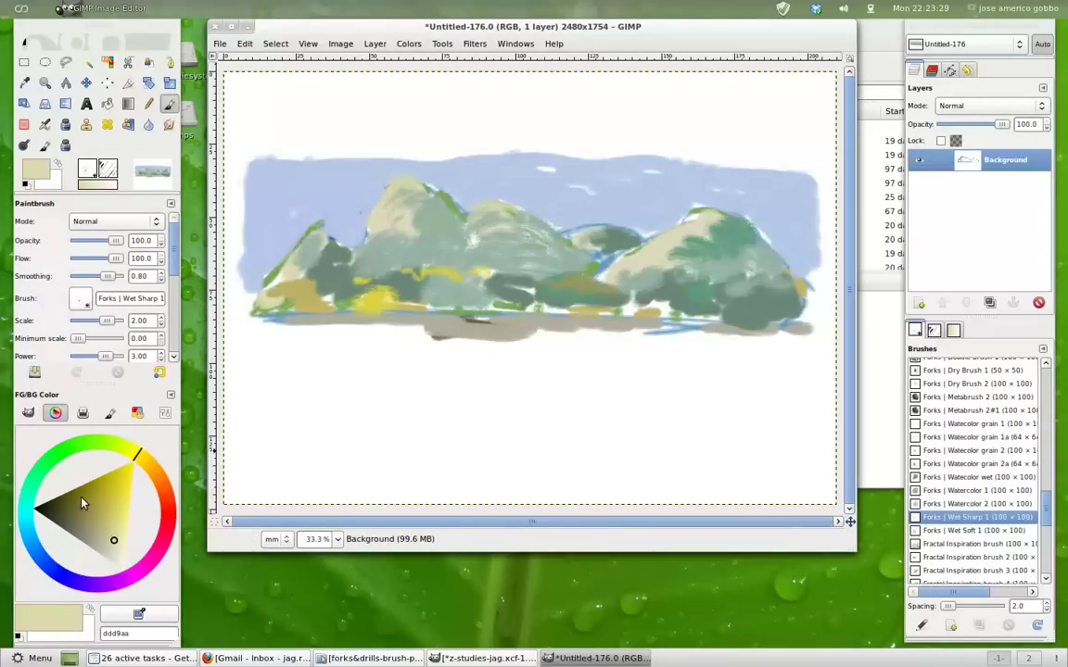
Step: Add dark 33322b accents on the peak flank, ridgelines and right hill's base
{"action": "left_click", "coordinate": [51, 518]}
{"action": "left_click_drag", "start_coordinate": [368, 225], "coordinate": [380, 204]}
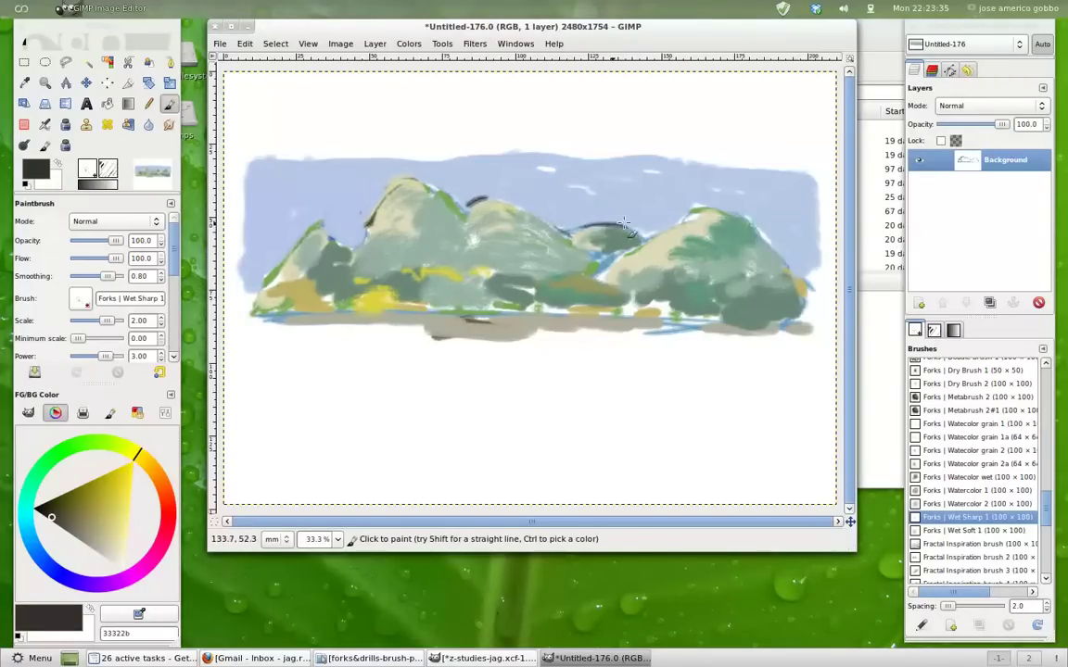
{"action": "left_click_drag", "start_coordinate": [660, 240], "coordinate": [692, 216]}
{"action": "left_click_drag", "start_coordinate": [309, 251], "coordinate": [350, 254]}
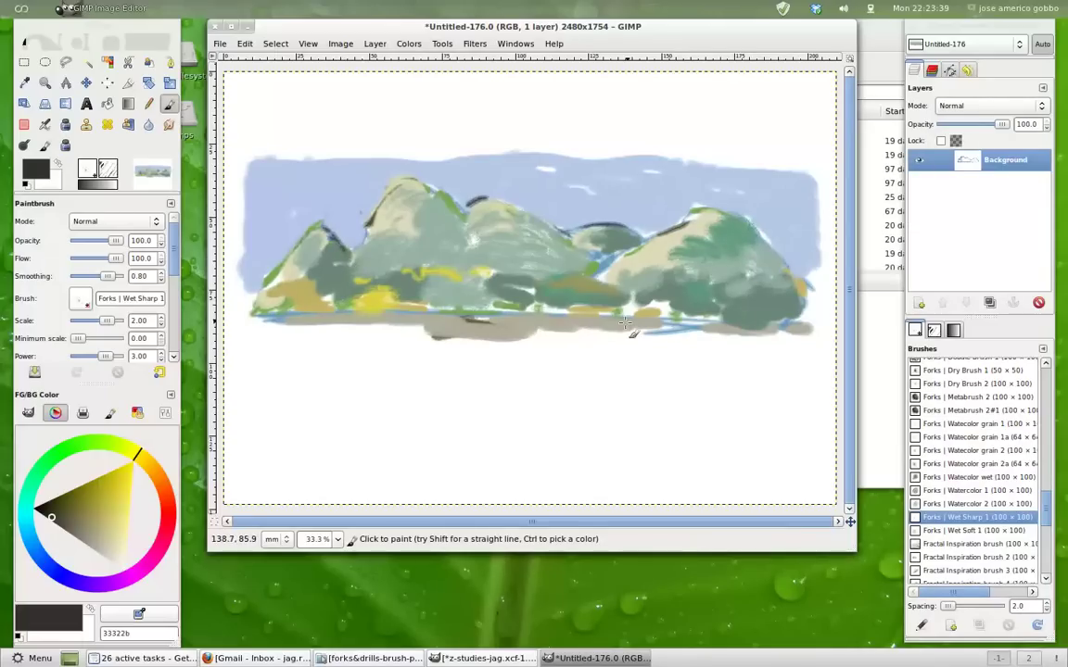
{"action": "left_click_drag", "start_coordinate": [668, 316], "coordinate": [722, 319]}
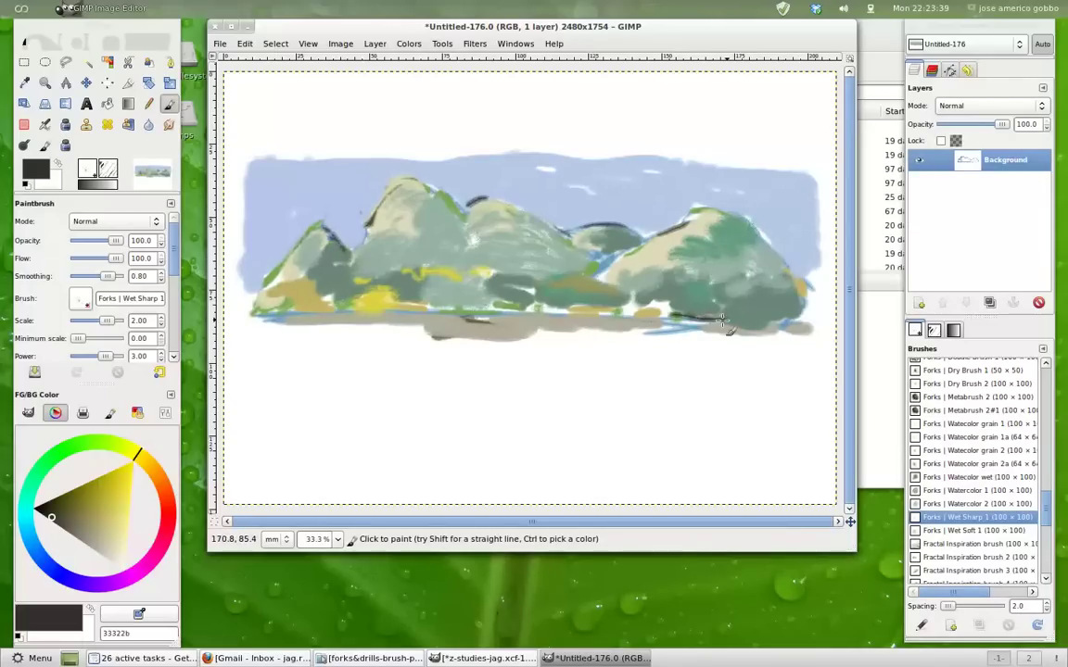
Step: Paint a sampled grey 848266 band along the hills' base, then dab a cream edeac9 cloud
{"action": "left_click", "coordinate": [357, 311], "text": "ctrl"}
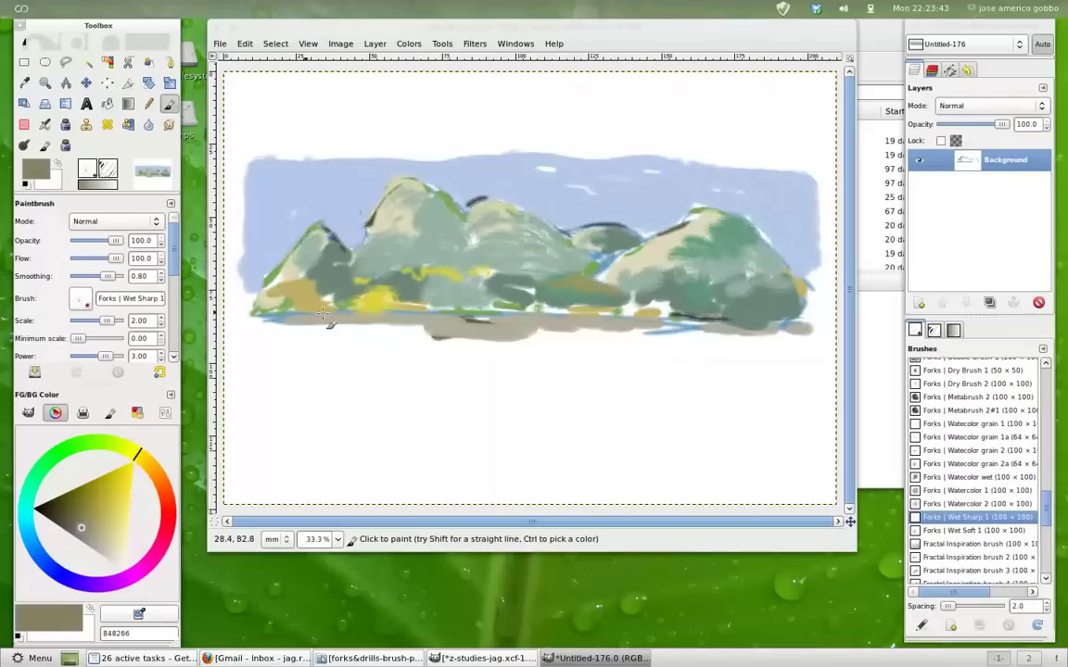
{"action": "left_click_drag", "start_coordinate": [446, 311], "coordinate": [775, 318]}
{"action": "left_click_drag", "start_coordinate": [300, 319], "coordinate": [256, 316]}
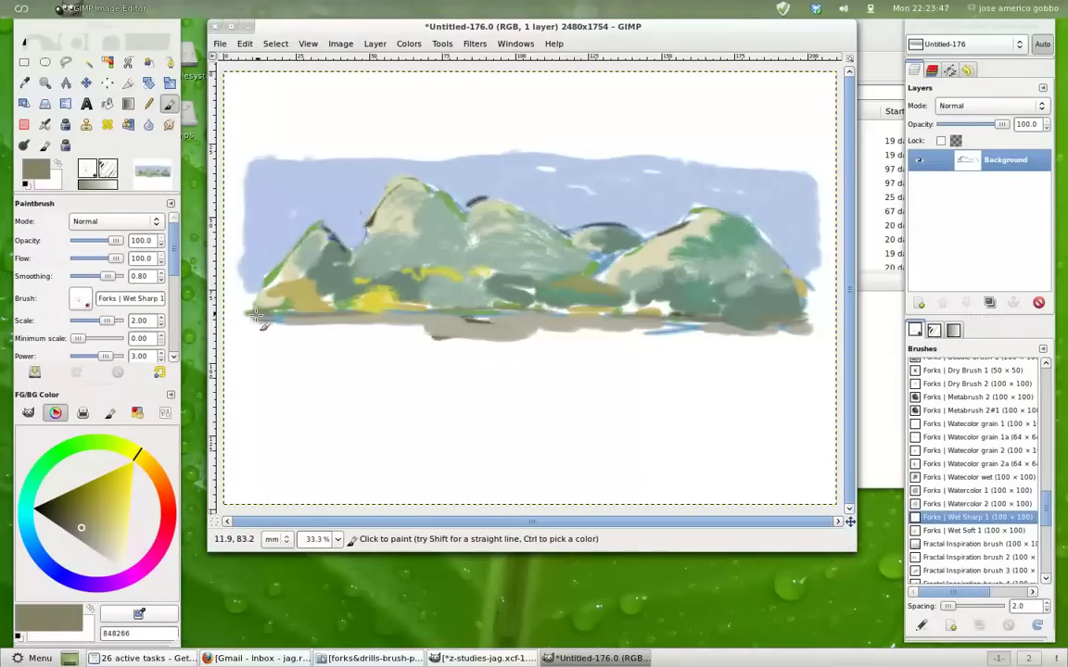
{"action": "left_click_drag", "start_coordinate": [773, 247], "coordinate": [815, 278]}
{"action": "left_click_drag", "start_coordinate": [618, 315], "coordinate": [480, 302]}
{"action": "left_click_drag", "start_coordinate": [461, 214], "coordinate": [488, 219]}
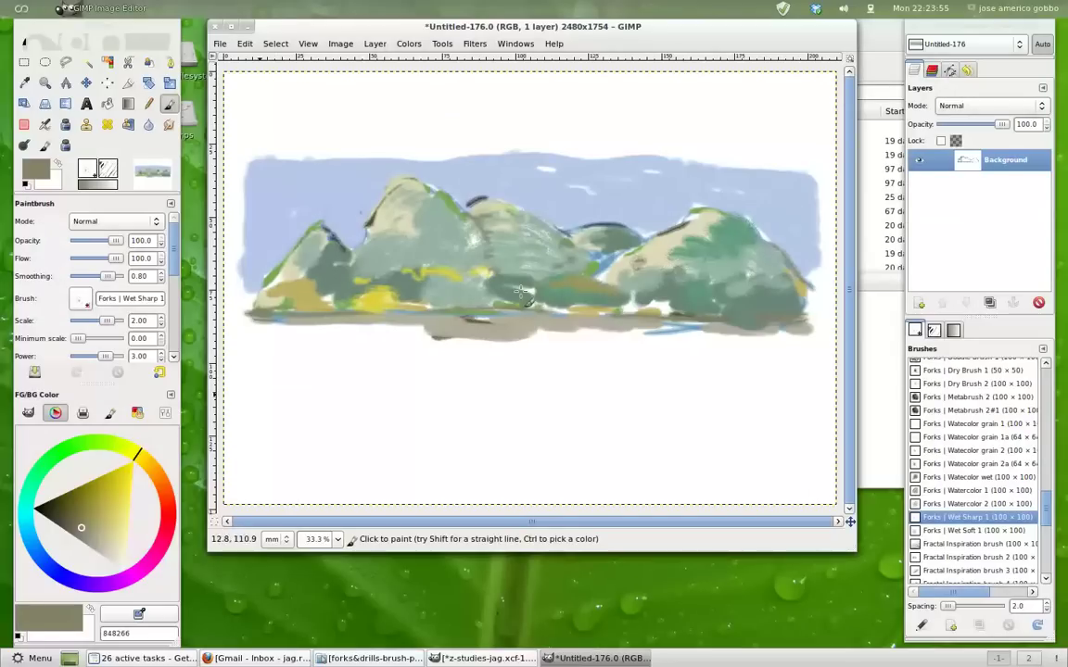
{"action": "left_click_drag", "start_coordinate": [114, 529], "coordinate": [119, 550]}
{"action": "mouse_move", "coordinate": [555, 173]}
{"action": "left_mouse_down"}
{"action": "mouse_move", "coordinate": [561, 185]}
{"action": "mouse_move", "coordinate": [593, 163]}
{"action": "left_mouse_up"}
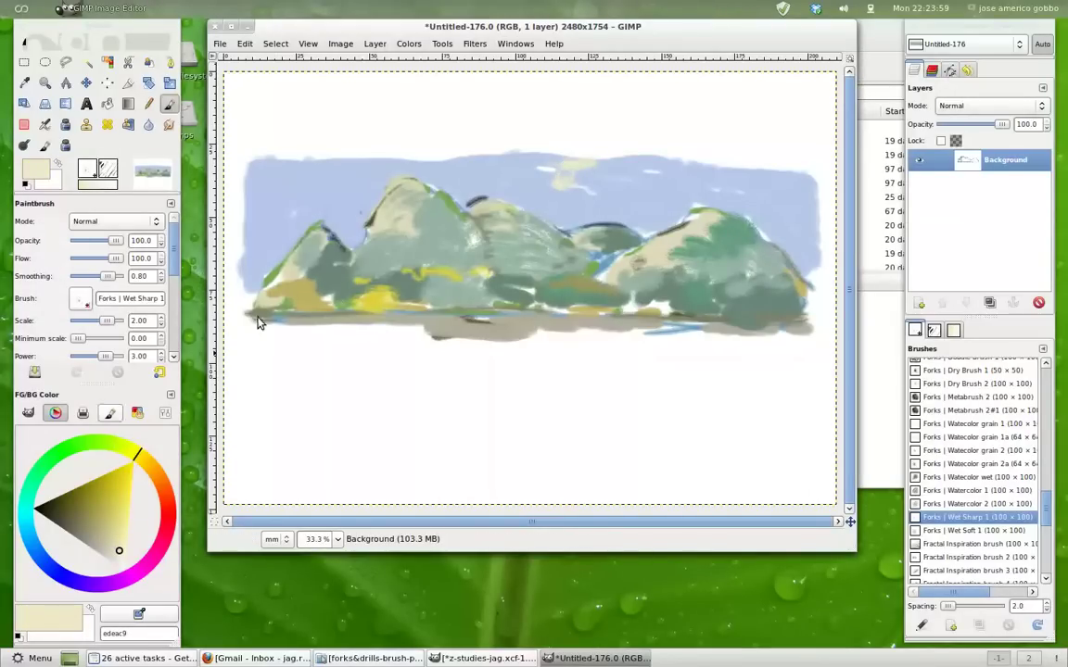
Step: Build up the sky cloud with alternating teal, blue and grey-teal strokes
{"action": "left_click", "coordinate": [22, 512]}
{"action": "left_click_drag", "start_coordinate": [41, 534], "coordinate": [107, 517]}
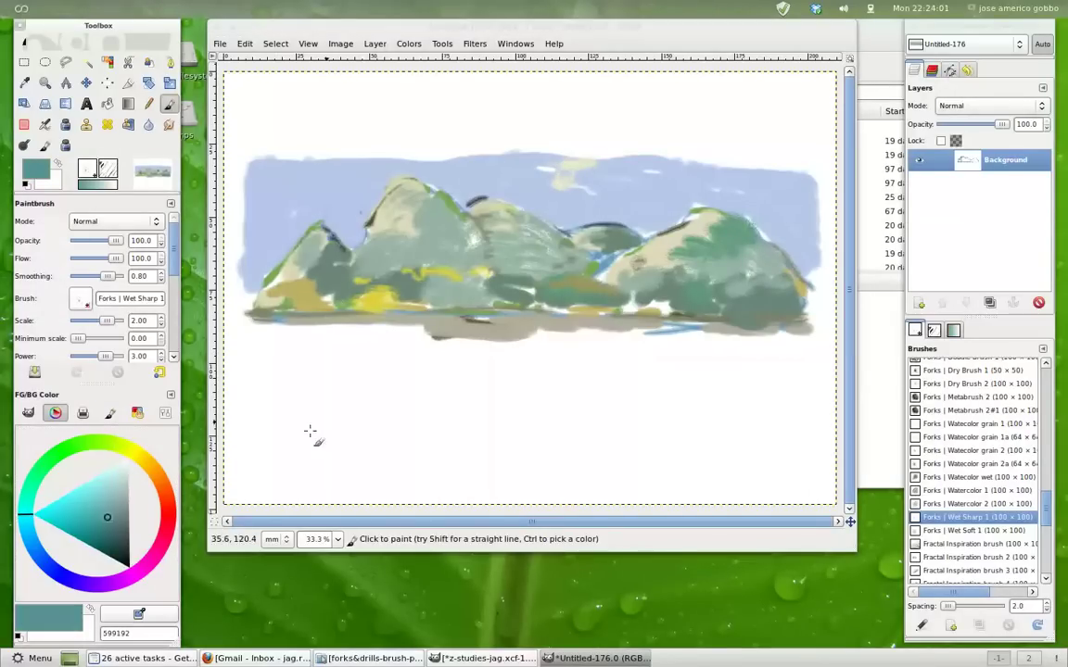
{"action": "left_click_drag", "start_coordinate": [625, 193], "coordinate": [575, 175]}
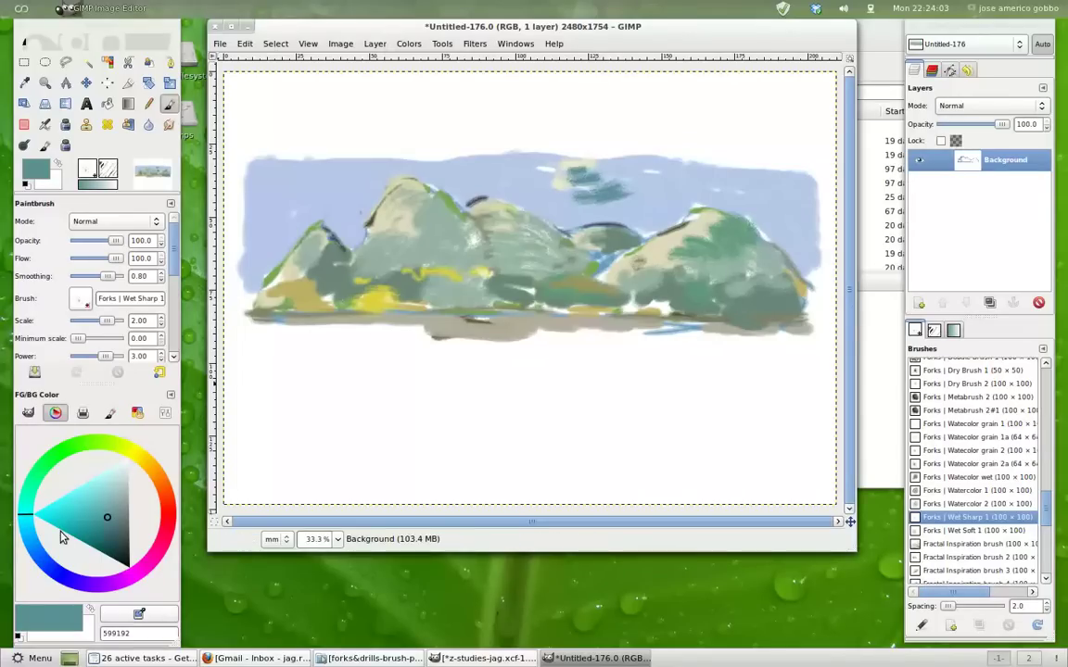
{"action": "left_click", "coordinate": [114, 503]}
{"action": "left_click_drag", "start_coordinate": [51, 571], "coordinate": [28, 530]}
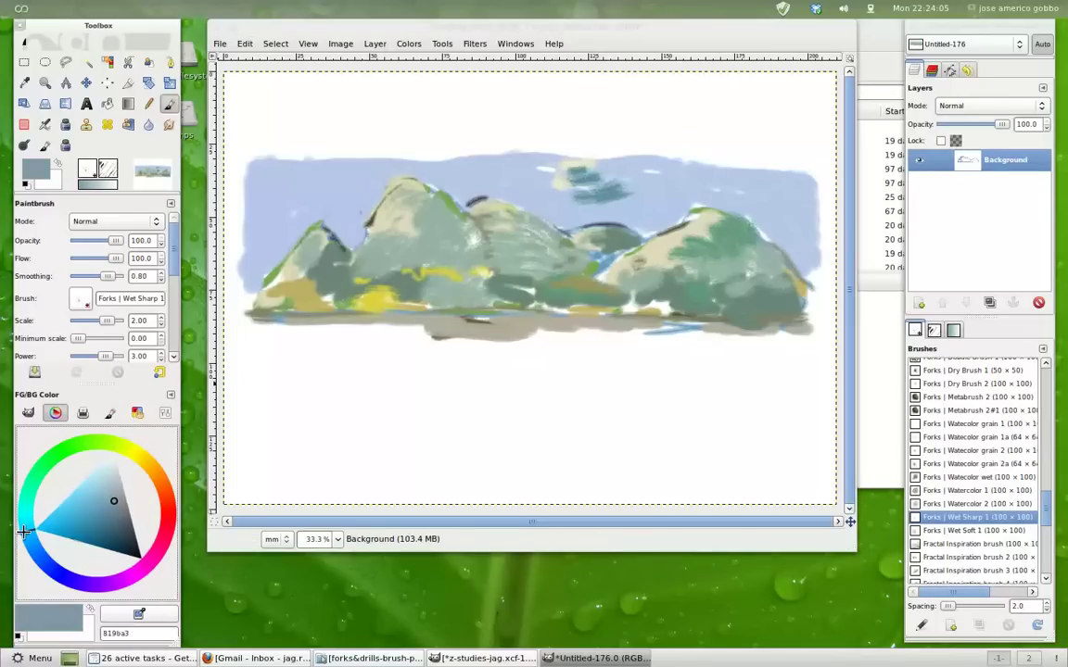
{"action": "left_click", "coordinate": [83, 517]}
{"action": "mouse_move", "coordinate": [626, 193]}
{"action": "left_mouse_down"}
{"action": "mouse_move", "coordinate": [586, 164]}
{"action": "mouse_move", "coordinate": [537, 181]}
{"action": "left_mouse_up"}
{"action": "left_click", "coordinate": [30, 506]}
{"action": "left_click", "coordinate": [114, 505]}
{"action": "left_click_drag", "start_coordinate": [546, 169], "coordinate": [620, 159]}
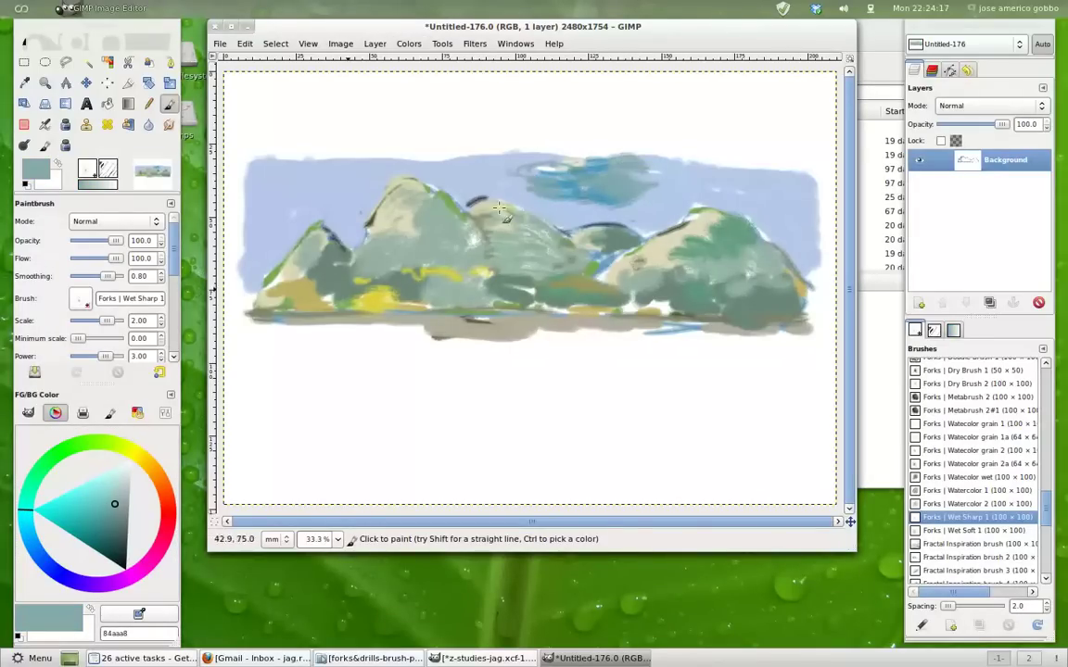
Step: Brush near-white dde6e5 wisps through the cloud and along the sky's top edge
{"action": "left_click", "coordinate": [127, 473]}
{"action": "mouse_move", "coordinate": [542, 170]}
{"action": "left_mouse_down"}
{"action": "mouse_move", "coordinate": [572, 183]}
{"action": "mouse_move", "coordinate": [617, 163]}
{"action": "mouse_move", "coordinate": [813, 176]}
{"action": "left_mouse_up"}
{"action": "mouse_move", "coordinate": [480, 154]}
{"action": "left_mouse_down"}
{"action": "mouse_move", "coordinate": [562, 195]}
{"action": "mouse_move", "coordinate": [525, 166]}
{"action": "mouse_move", "coordinate": [551, 195]}
{"action": "left_mouse_up"}
{"action": "mouse_move", "coordinate": [305, 153]}
{"action": "left_mouse_down"}
{"action": "mouse_move", "coordinate": [269, 151]}
{"action": "mouse_move", "coordinate": [246, 166]}
{"action": "mouse_move", "coordinate": [266, 180]}
{"action": "left_mouse_up"}
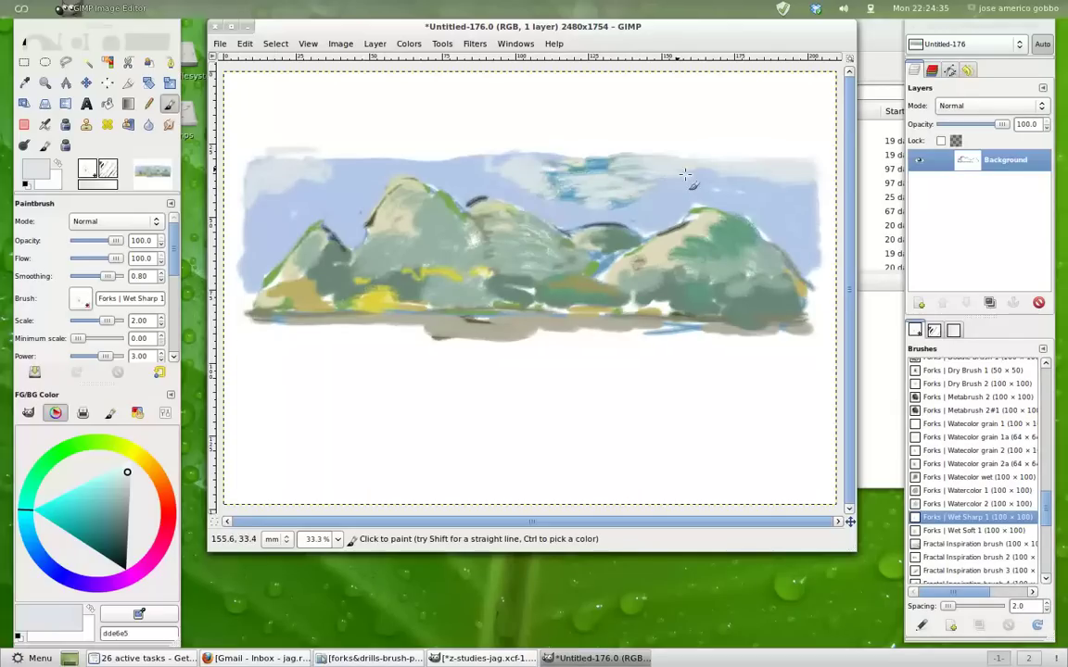
{"action": "left_click", "coordinate": [116, 538]}
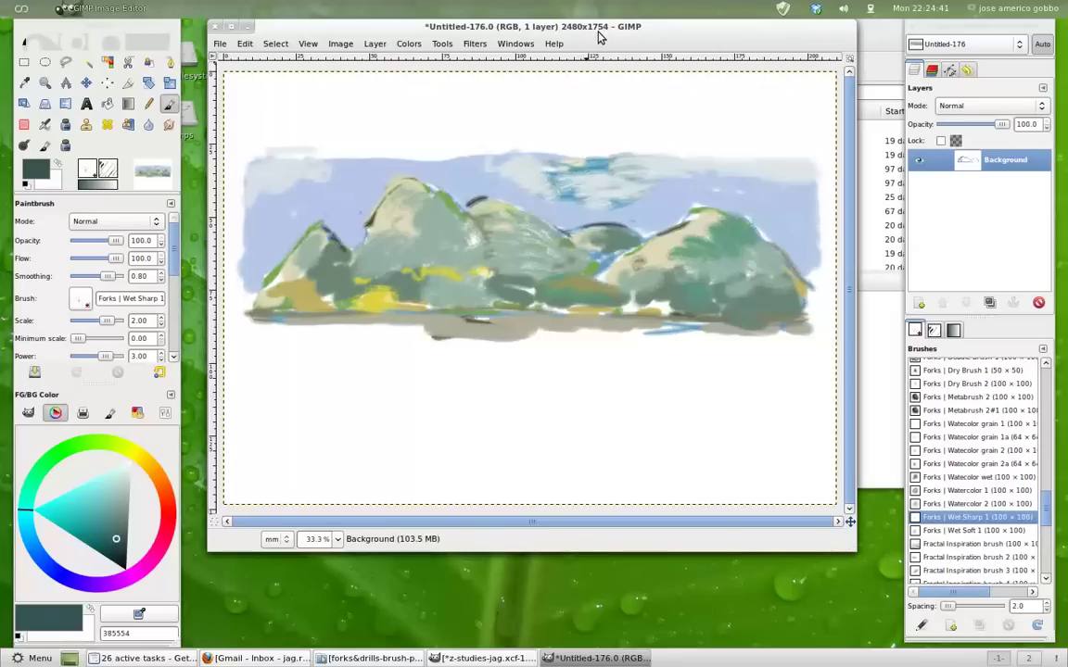
Step: View the painting at 100% and paint a dark oval mark in the sky
{"action": "key", "text": "1"}
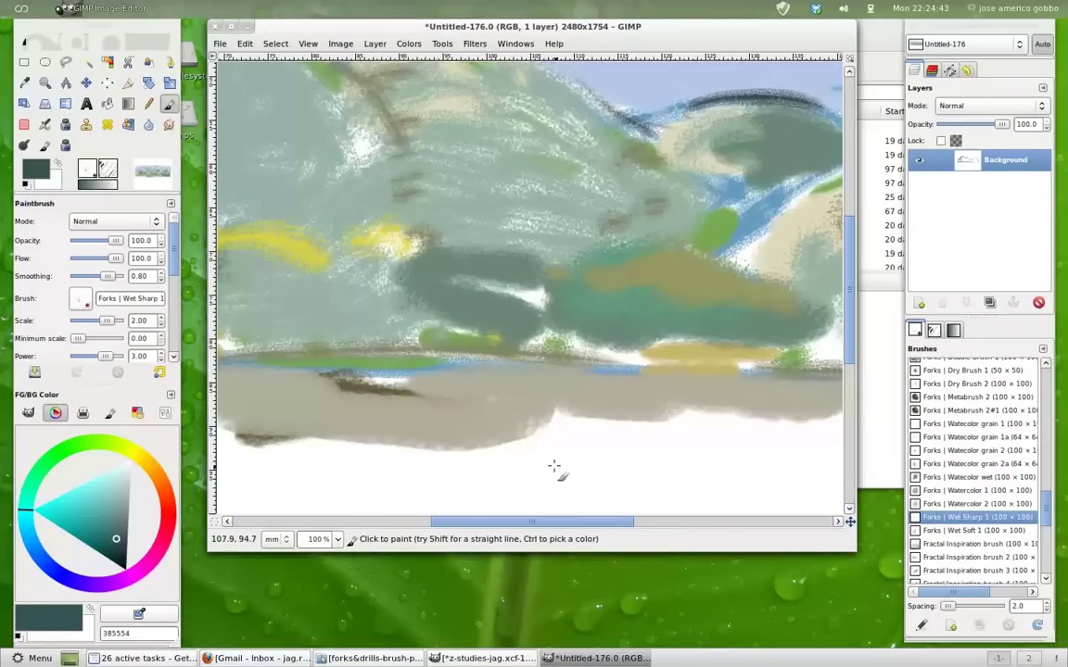
{"action": "left_click_drag", "start_coordinate": [586, 523], "coordinate": [387, 542]}
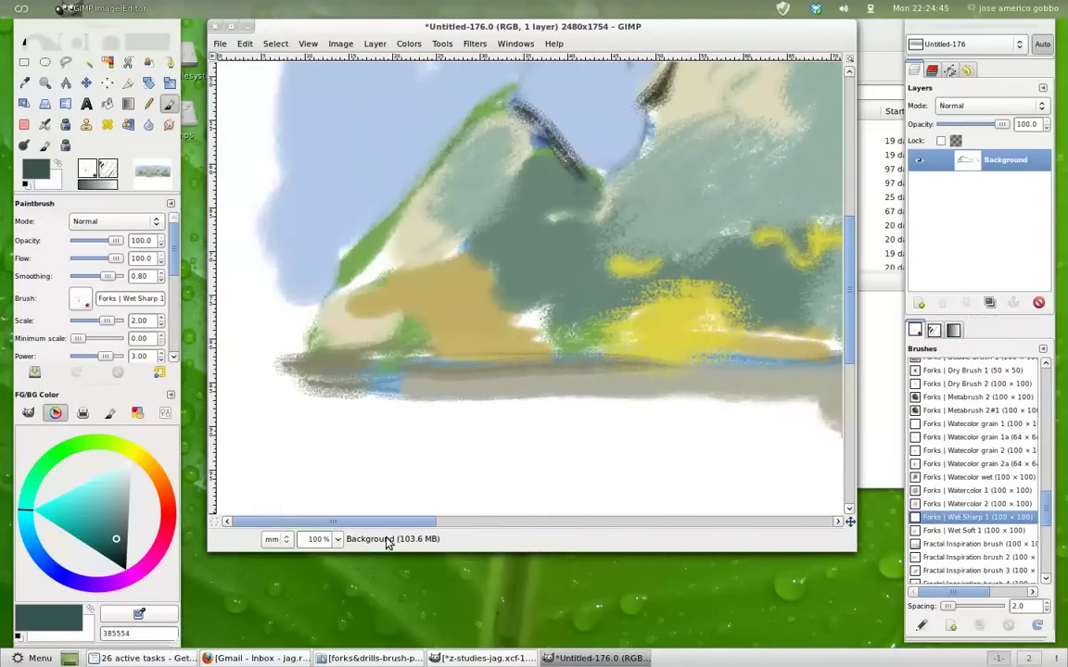
{"action": "scroll", "coordinate": [750, 222], "scroll_direction": "up", "scroll_amount": 5}
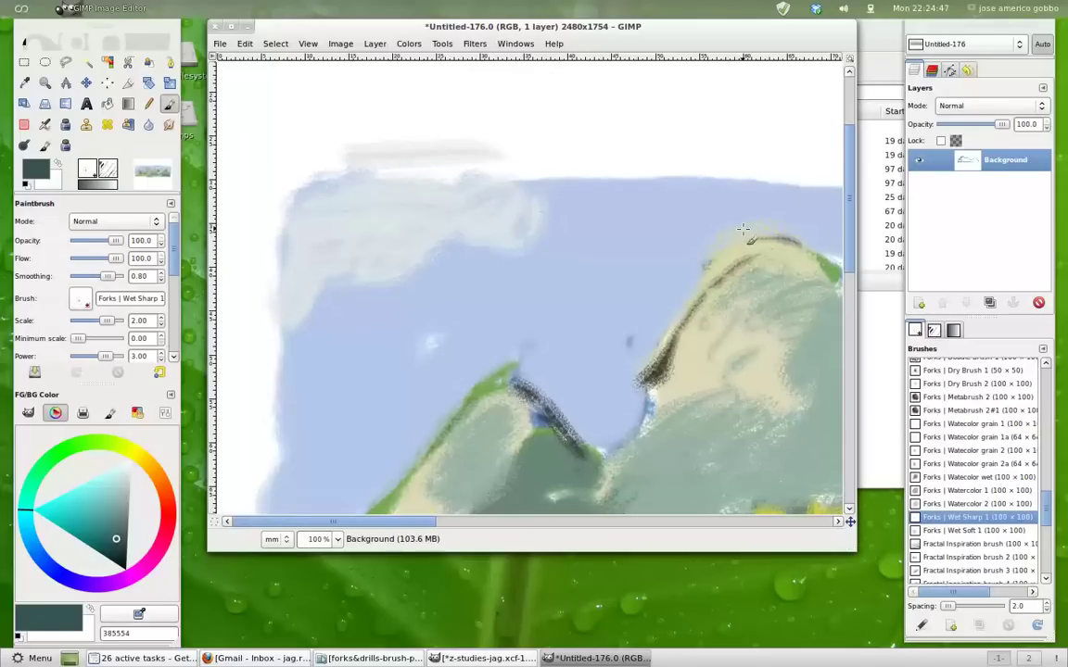
{"action": "left_click_drag", "start_coordinate": [448, 222], "coordinate": [463, 212]}
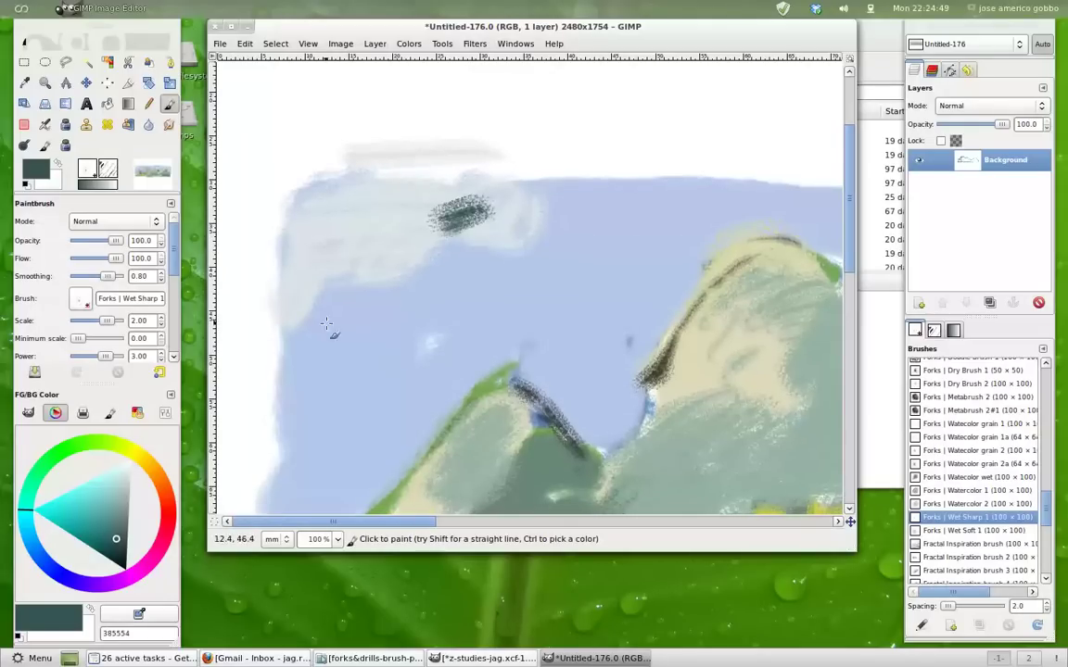
Step: Cover the dark oval and upper-left sky with pale near-white paint
{"action": "left_click", "coordinate": [126, 469]}
{"action": "mouse_move", "coordinate": [415, 177]}
{"action": "left_mouse_down"}
{"action": "mouse_move", "coordinate": [550, 200]}
{"action": "mouse_move", "coordinate": [572, 192]}
{"action": "left_mouse_up"}
{"action": "mouse_move", "coordinate": [361, 188]}
{"action": "left_mouse_down"}
{"action": "mouse_move", "coordinate": [309, 185]}
{"action": "mouse_move", "coordinate": [293, 219]}
{"action": "left_mouse_up"}
{"action": "mouse_move", "coordinate": [280, 338]}
{"action": "left_mouse_down"}
{"action": "mouse_move", "coordinate": [400, 264]}
{"action": "mouse_move", "coordinate": [469, 241]}
{"action": "left_mouse_up"}
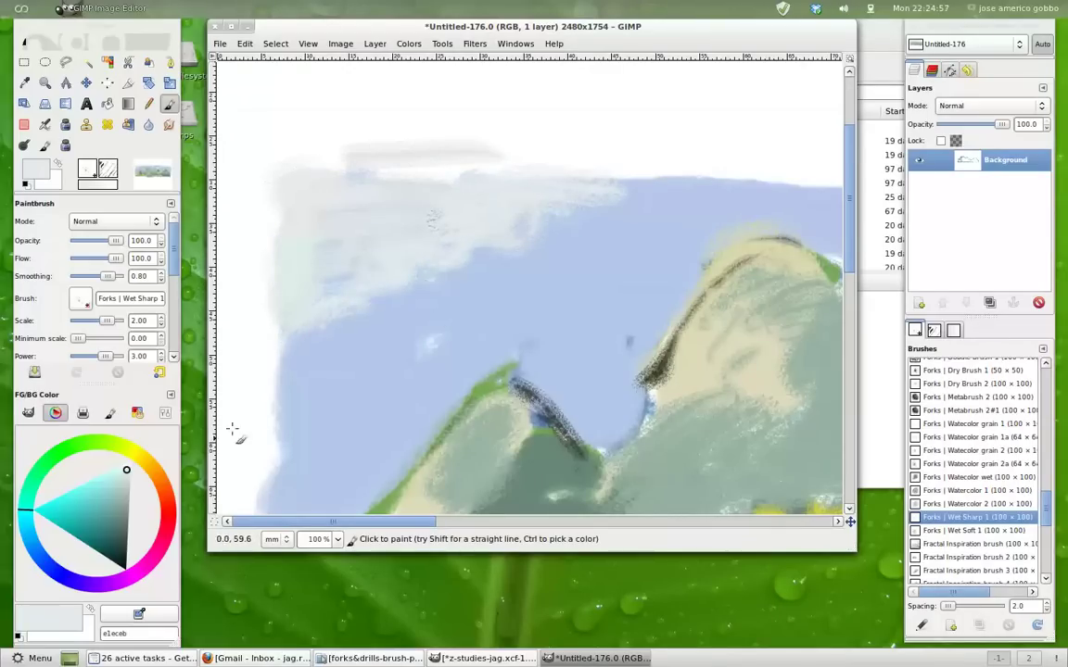
Step: Dab muted teal-grey into the upper-left sky clouds
{"action": "left_click", "coordinate": [114, 507]}
{"action": "left_click", "coordinate": [394, 215]}
{"action": "mouse_move", "coordinate": [391, 189]}
{"action": "left_mouse_down"}
{"action": "mouse_move", "coordinate": [312, 190]}
{"action": "mouse_move", "coordinate": [597, 192]}
{"action": "left_mouse_up"}
Step: Shade the valley between the hills with grey-green and cover the brown marks in grey-blue
{"action": "left_click_drag", "start_coordinate": [624, 458], "coordinate": [626, 458]}
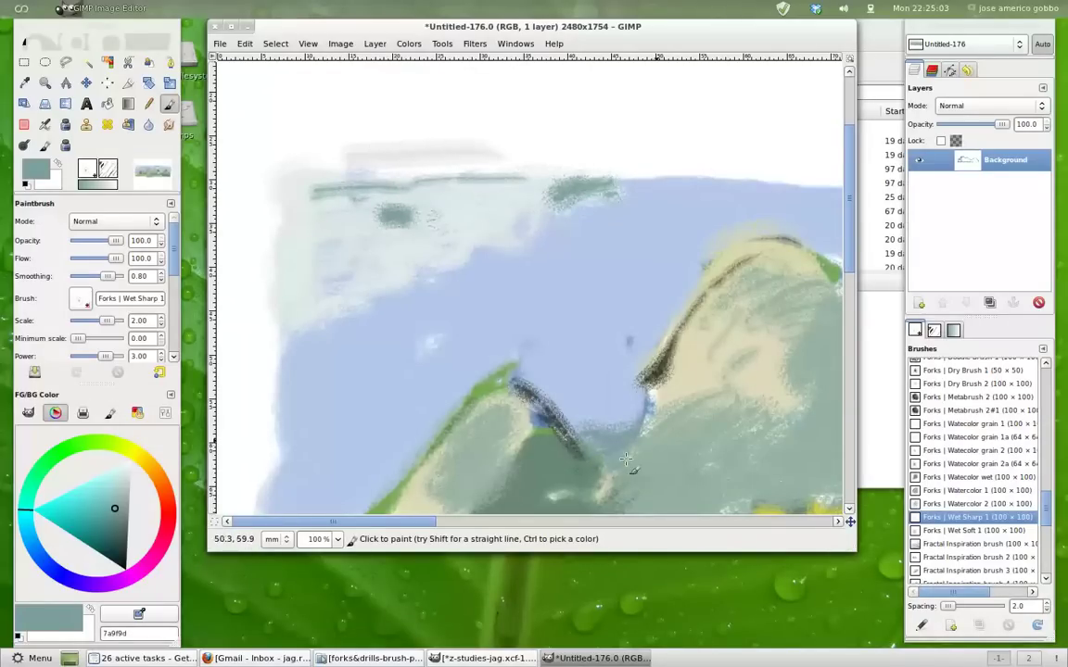
{"action": "left_click_drag", "start_coordinate": [626, 458], "coordinate": [613, 457]}
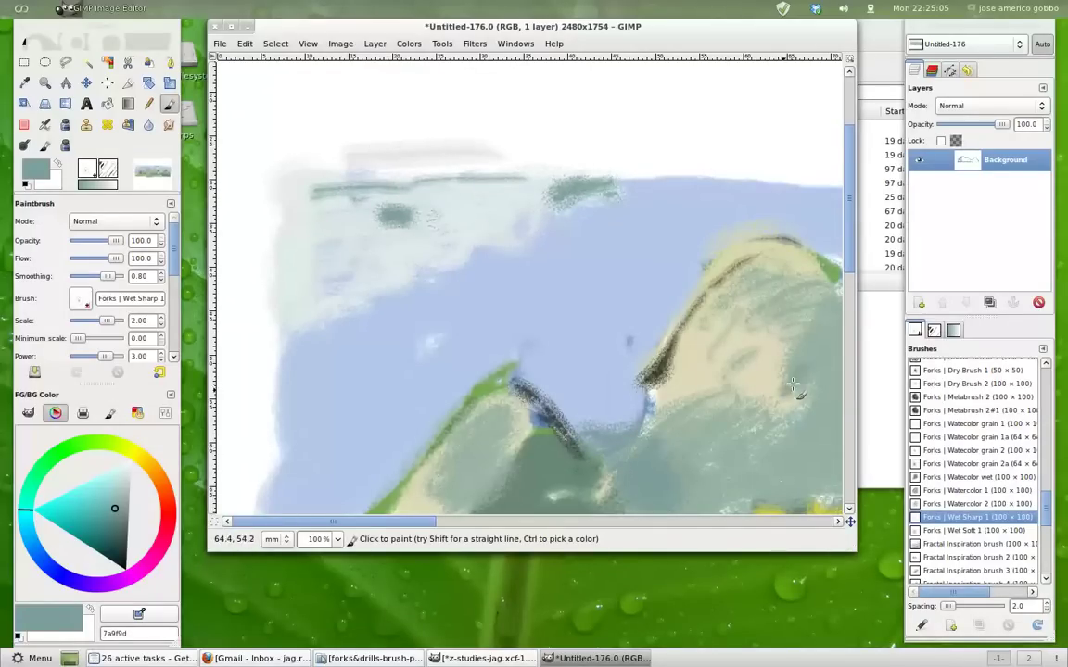
{"action": "scroll", "coordinate": [705, 353], "scroll_direction": "right", "scroll_amount": 2}
{"action": "scroll", "coordinate": [519, 296], "scroll_direction": "right", "scroll_amount": 3}
{"action": "scroll", "coordinate": [371, 250], "scroll_direction": "down", "scroll_amount": 3}
{"action": "mouse_move", "coordinate": [644, 217]}
{"action": "left_mouse_down"}
{"action": "mouse_move", "coordinate": [677, 150]}
{"action": "mouse_move", "coordinate": [630, 199]}
{"action": "mouse_move", "coordinate": [625, 236]}
{"action": "left_mouse_up"}
Step: Paint grey-green over the dark hill marks and the orange patch on the right ridge
{"action": "left_click_drag", "start_coordinate": [519, 316], "coordinate": [598, 351]}
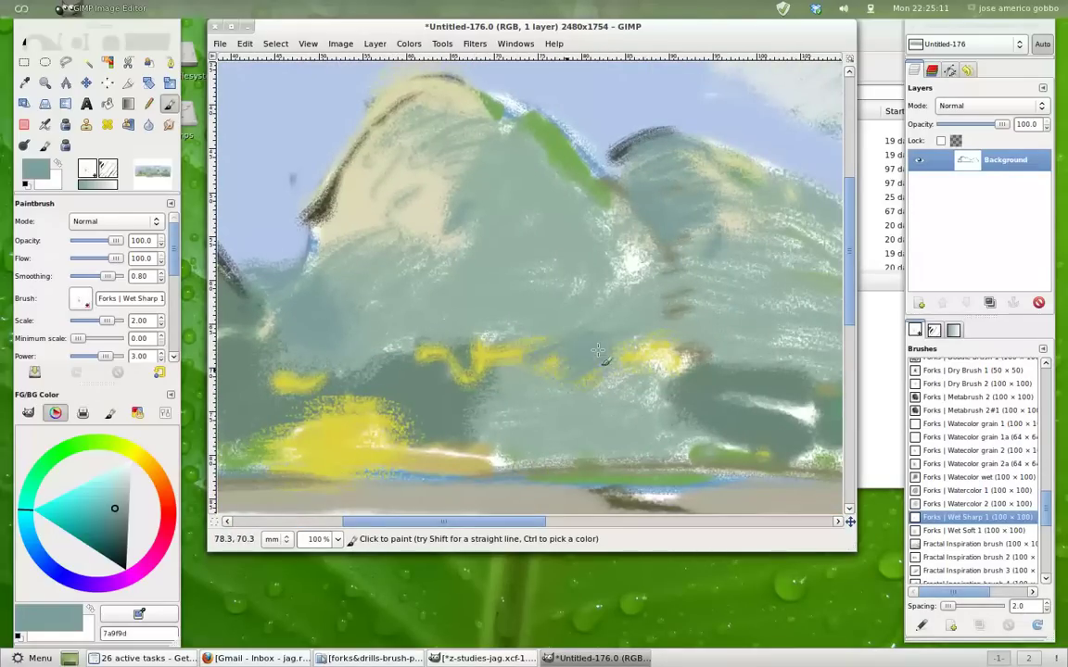
{"action": "scroll", "coordinate": [649, 408], "scroll_direction": "down", "scroll_amount": 3}
{"action": "scroll", "coordinate": [649, 407], "scroll_direction": "right", "scroll_amount": 5}
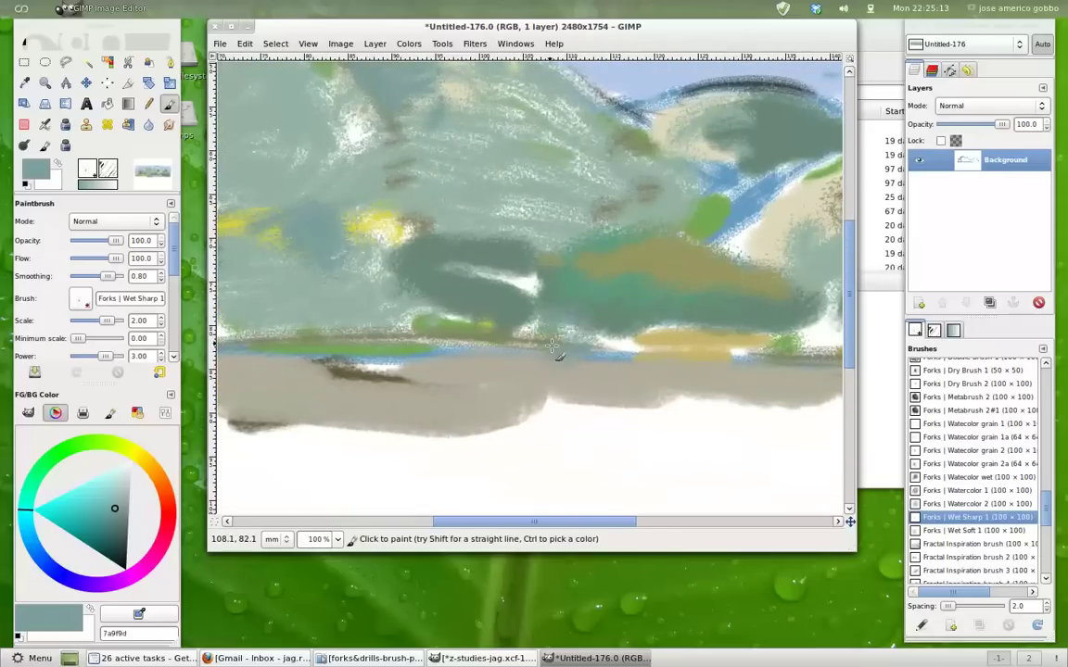
{"action": "mouse_move", "coordinate": [732, 304]}
{"action": "left_mouse_down"}
{"action": "mouse_move", "coordinate": [328, 376]}
{"action": "mouse_move", "coordinate": [439, 357]}
{"action": "left_mouse_up"}
{"action": "left_click_drag", "start_coordinate": [459, 301], "coordinate": [501, 336]}
{"action": "mouse_move", "coordinate": [519, 297]}
{"action": "left_mouse_down"}
{"action": "mouse_move", "coordinate": [598, 347]}
{"action": "mouse_move", "coordinate": [315, 475]}
{"action": "left_mouse_up"}
{"action": "mouse_move", "coordinate": [598, 292]}
{"action": "left_mouse_down"}
{"action": "mouse_move", "coordinate": [621, 329]}
{"action": "mouse_move", "coordinate": [723, 398]}
{"action": "left_mouse_up"}
{"action": "left_click_drag", "start_coordinate": [648, 367], "coordinate": [754, 474]}
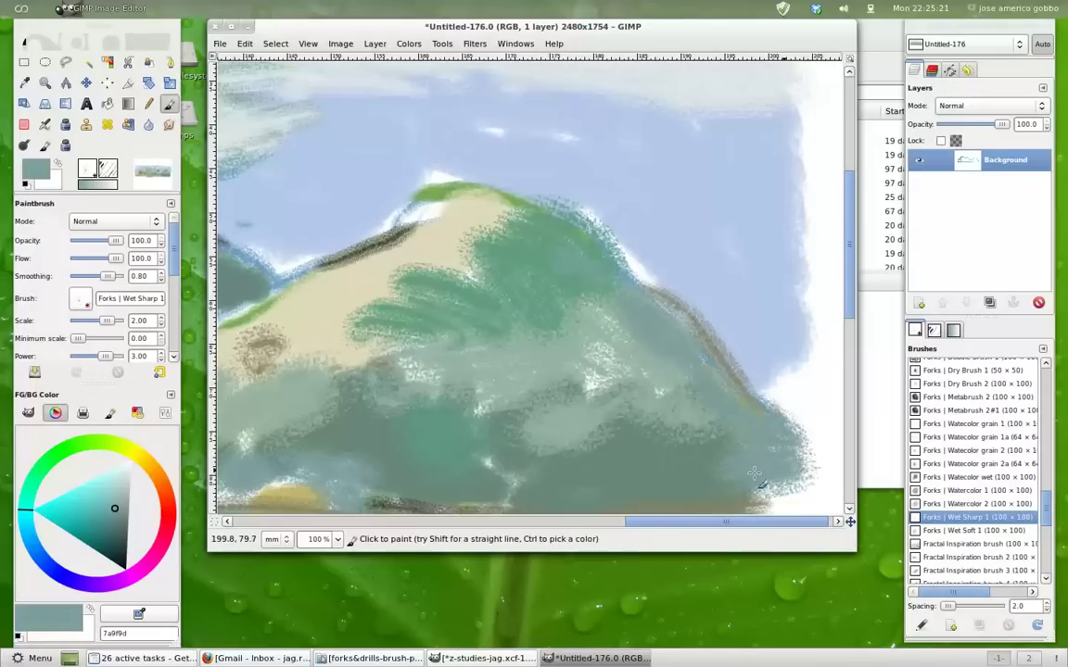
{"action": "left_click_drag", "start_coordinate": [562, 376], "coordinate": [632, 547]}
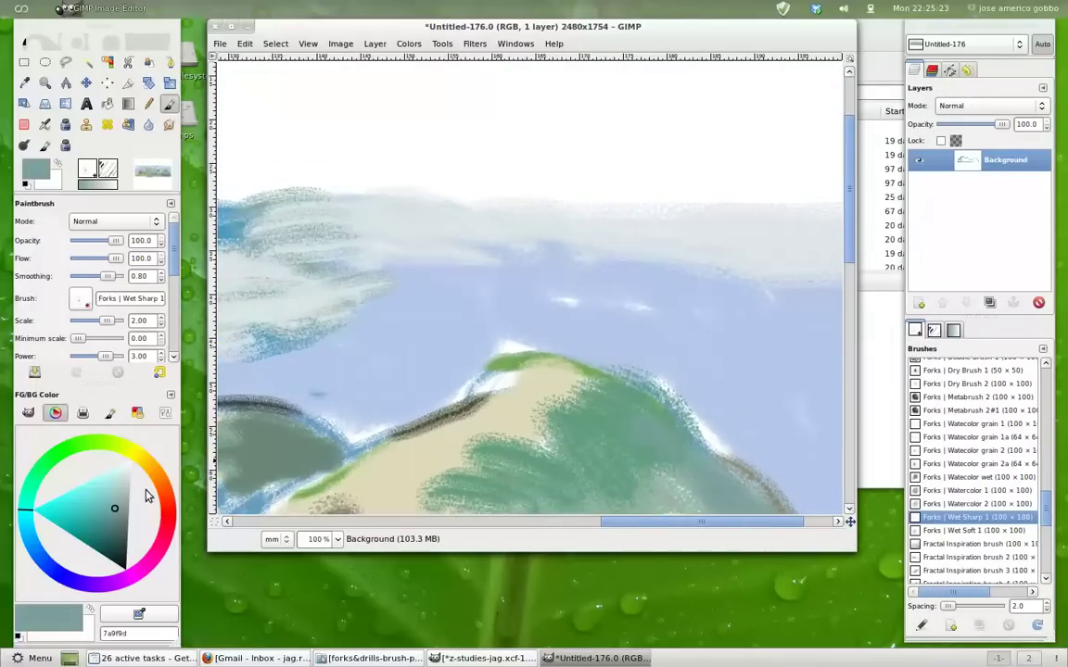
Step: Switch to white and brush cloud strokes across the upper and lower sky
{"action": "left_click_drag", "start_coordinate": [145, 495], "coordinate": [131, 460]}
{"action": "mouse_move", "coordinate": [615, 250]}
{"action": "left_mouse_down"}
{"action": "mouse_move", "coordinate": [758, 224]}
{"action": "mouse_move", "coordinate": [765, 258]}
{"action": "mouse_move", "coordinate": [730, 237]}
{"action": "left_mouse_up"}
{"action": "mouse_move", "coordinate": [454, 278]}
{"action": "left_mouse_down"}
{"action": "mouse_move", "coordinate": [433, 290]}
{"action": "mouse_move", "coordinate": [443, 305]}
{"action": "mouse_move", "coordinate": [417, 324]}
{"action": "left_mouse_up"}
{"action": "mouse_move", "coordinate": [306, 260]}
{"action": "left_mouse_down"}
{"action": "mouse_move", "coordinate": [311, 284]}
{"action": "mouse_move", "coordinate": [370, 260]}
{"action": "left_mouse_up"}
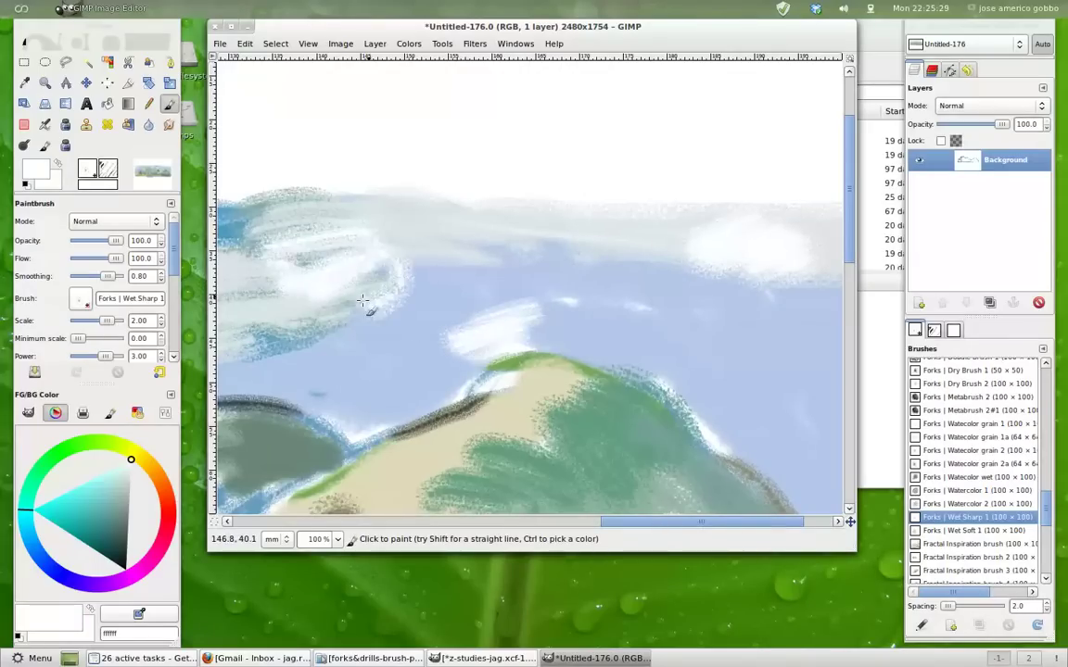
{"action": "scroll", "coordinate": [417, 346], "scroll_direction": "left", "scroll_amount": 5}
{"action": "mouse_move", "coordinate": [521, 293]}
{"action": "left_mouse_down"}
{"action": "mouse_move", "coordinate": [482, 250]}
{"action": "mouse_move", "coordinate": [243, 227]}
{"action": "left_mouse_up"}
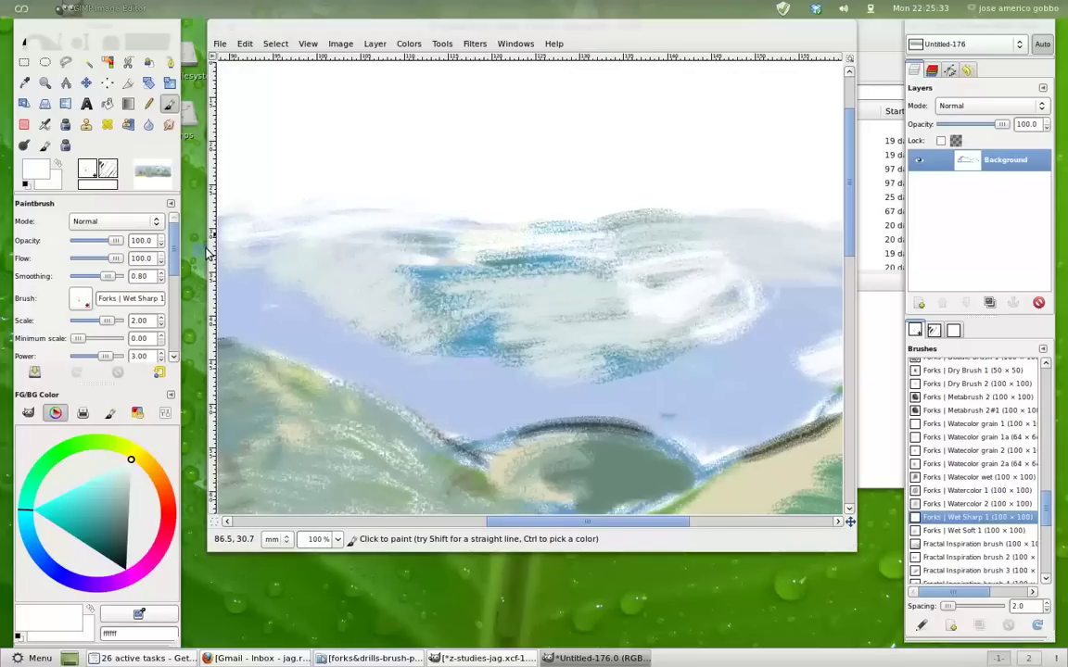
{"action": "left_click_drag", "start_coordinate": [354, 295], "coordinate": [582, 370]}
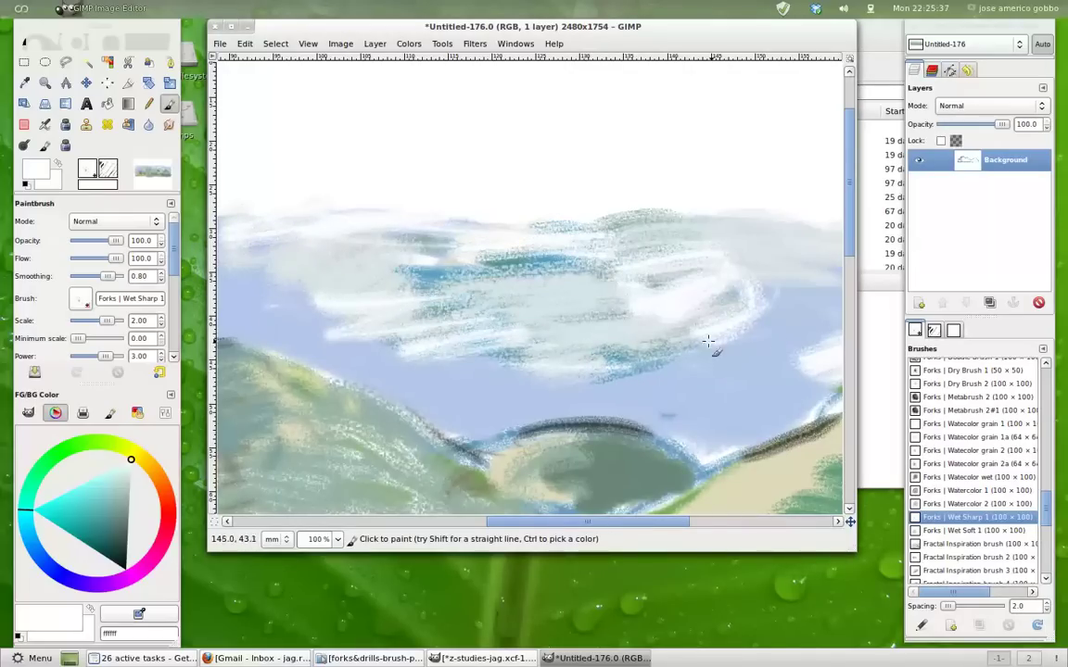
Step: Pick teal and repaint the central hill's ridge line
{"action": "left_click_drag", "start_coordinate": [660, 454], "coordinate": [163, 508]}
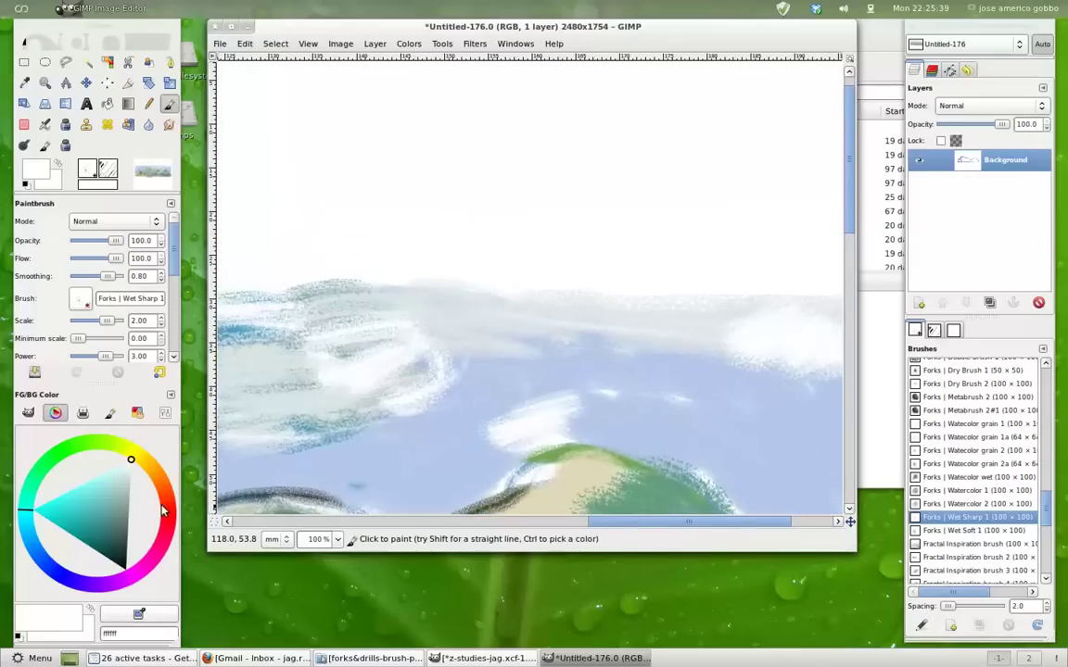
{"action": "left_click", "coordinate": [108, 509]}
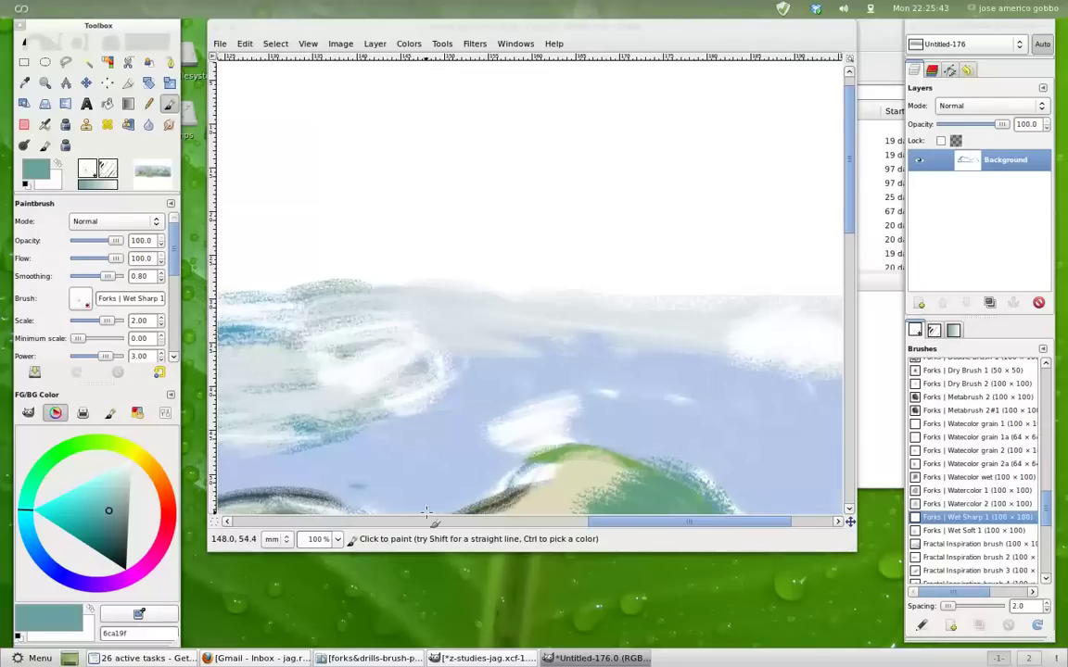
{"action": "left_click_drag", "start_coordinate": [426, 511], "coordinate": [513, 350]}
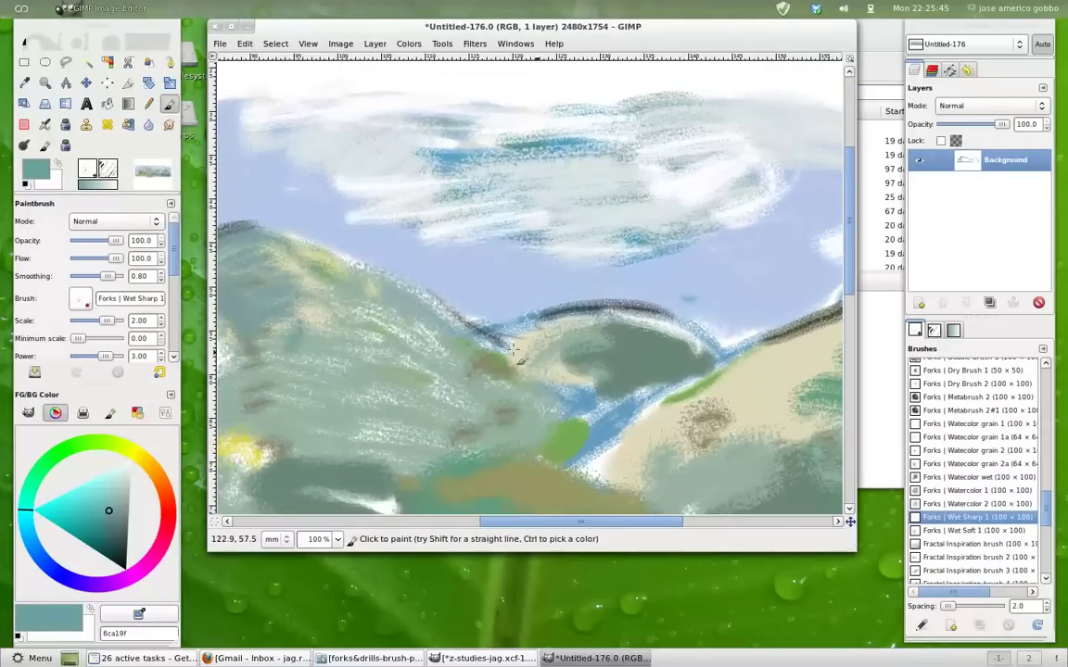
{"action": "mouse_move", "coordinate": [459, 318]}
{"action": "left_mouse_down"}
{"action": "mouse_move", "coordinate": [704, 353]}
{"action": "mouse_move", "coordinate": [603, 476]}
{"action": "mouse_move", "coordinate": [546, 405]}
{"action": "left_mouse_up"}
Step: Paint teal strokes along the grey-white boundary at the foreground edge
{"action": "left_click_drag", "start_coordinate": [847, 268], "coordinate": [849, 341]}
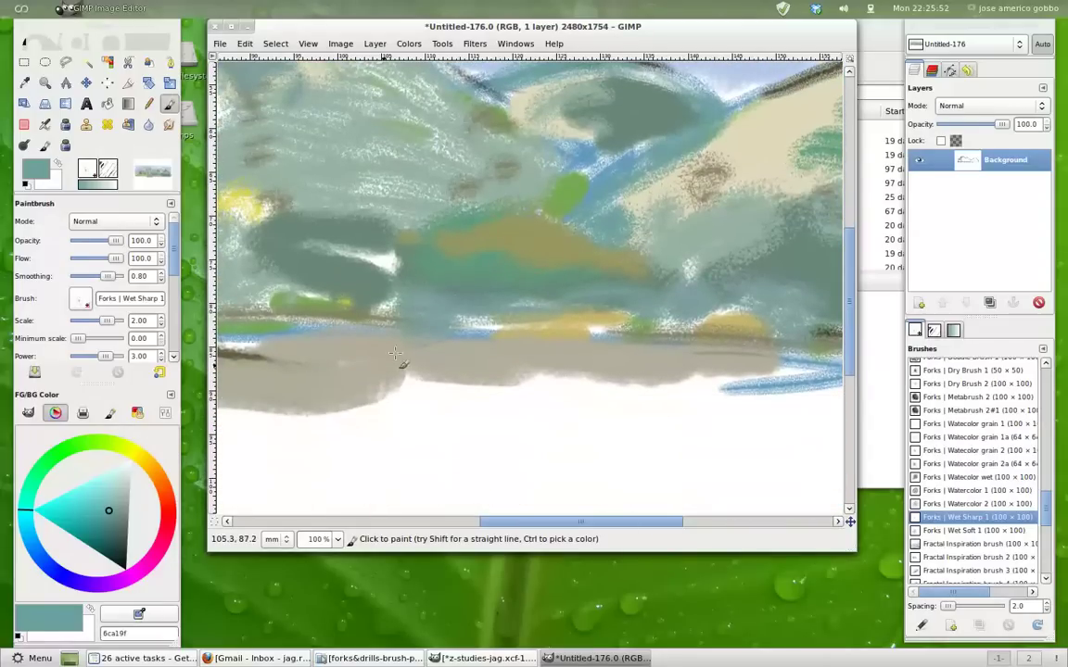
{"action": "mouse_move", "coordinate": [408, 388]}
{"action": "left_mouse_down"}
{"action": "mouse_move", "coordinate": [565, 375]}
{"action": "mouse_move", "coordinate": [575, 389]}
{"action": "mouse_move", "coordinate": [653, 405]}
{"action": "mouse_move", "coordinate": [732, 394]}
{"action": "left_mouse_up"}
{"action": "mouse_move", "coordinate": [443, 406]}
{"action": "left_mouse_down"}
{"action": "mouse_move", "coordinate": [400, 412]}
{"action": "mouse_move", "coordinate": [639, 425]}
{"action": "mouse_move", "coordinate": [431, 404]}
{"action": "left_mouse_up"}
Step: Pick dark 426361, set brush Scale to about 0.21, and dab three small foreground trees
{"action": "left_click", "coordinate": [115, 534]}
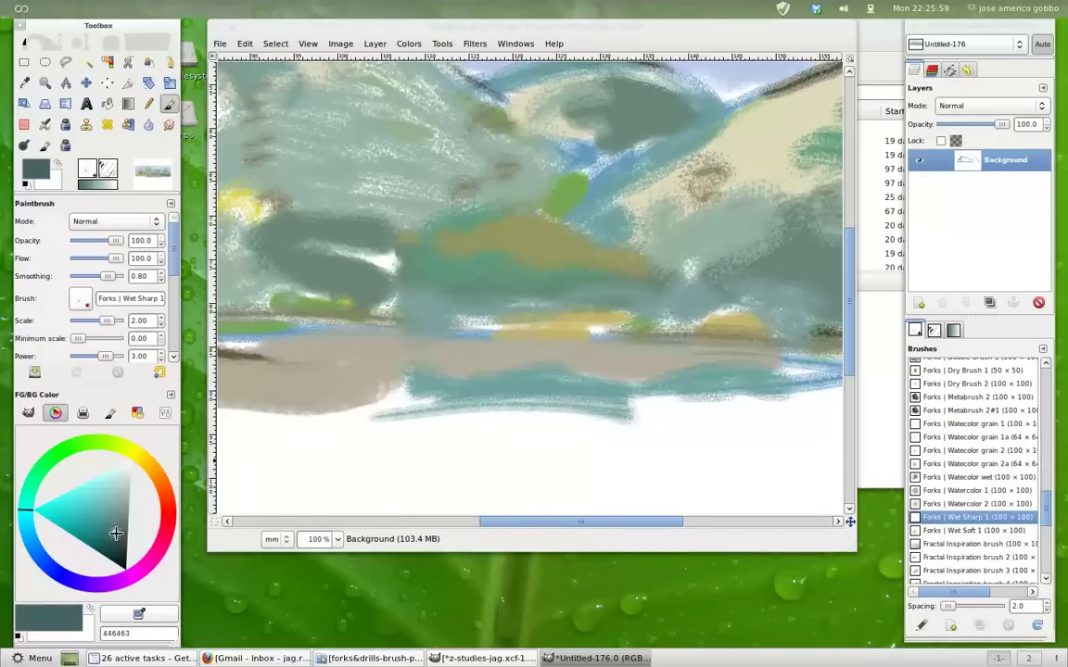
{"action": "left_click", "coordinate": [438, 326]}
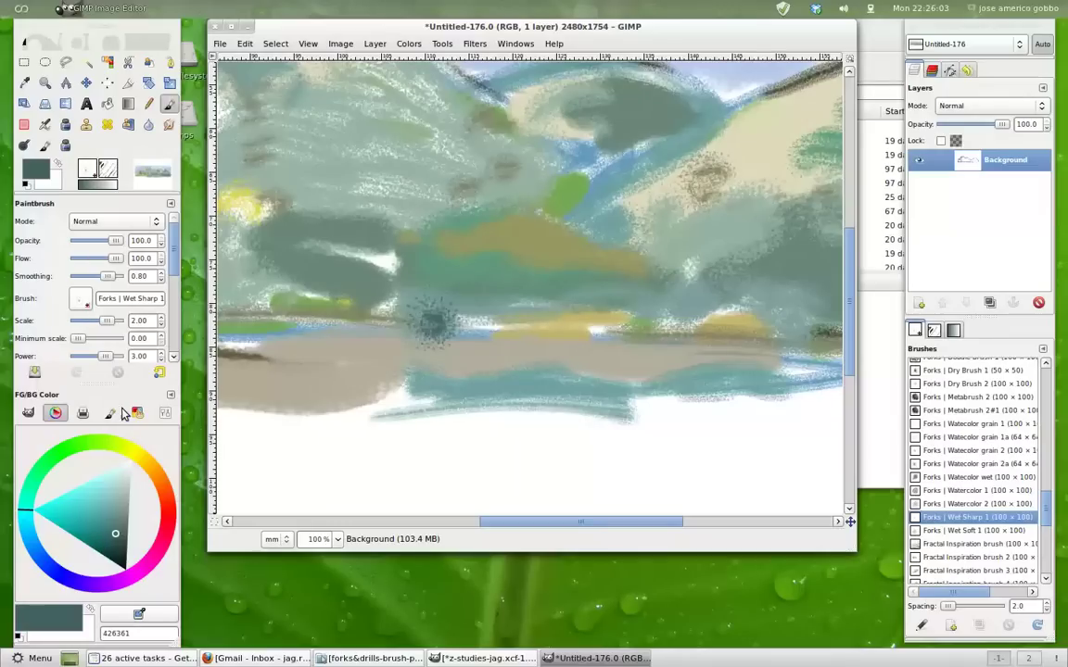
{"action": "left_click", "coordinate": [160, 323]}
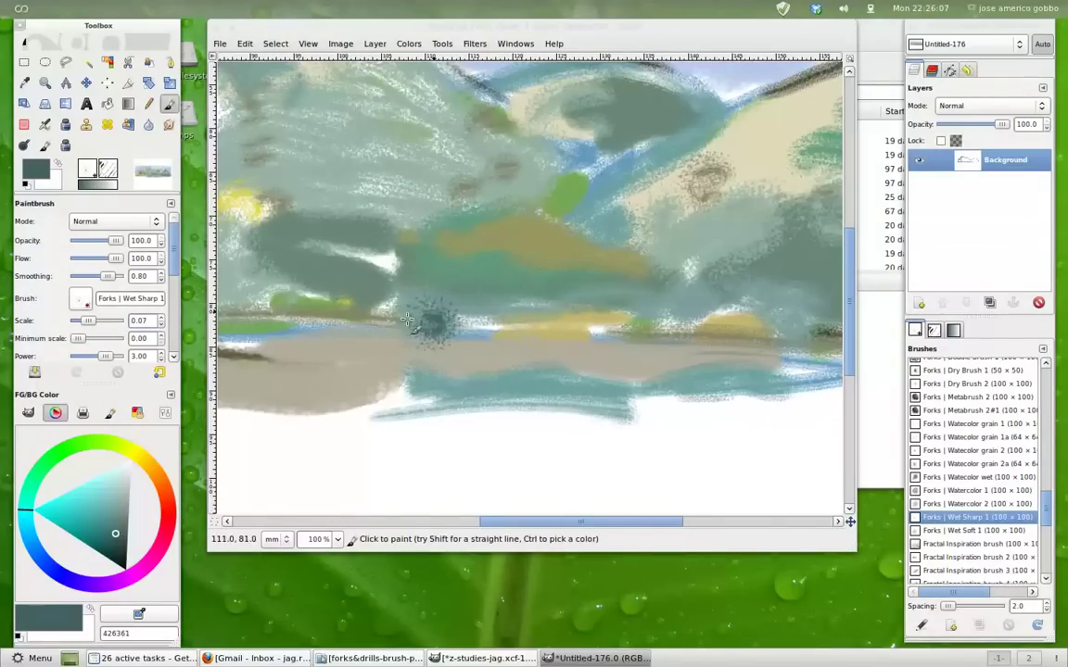
{"action": "left_click", "coordinate": [433, 307]}
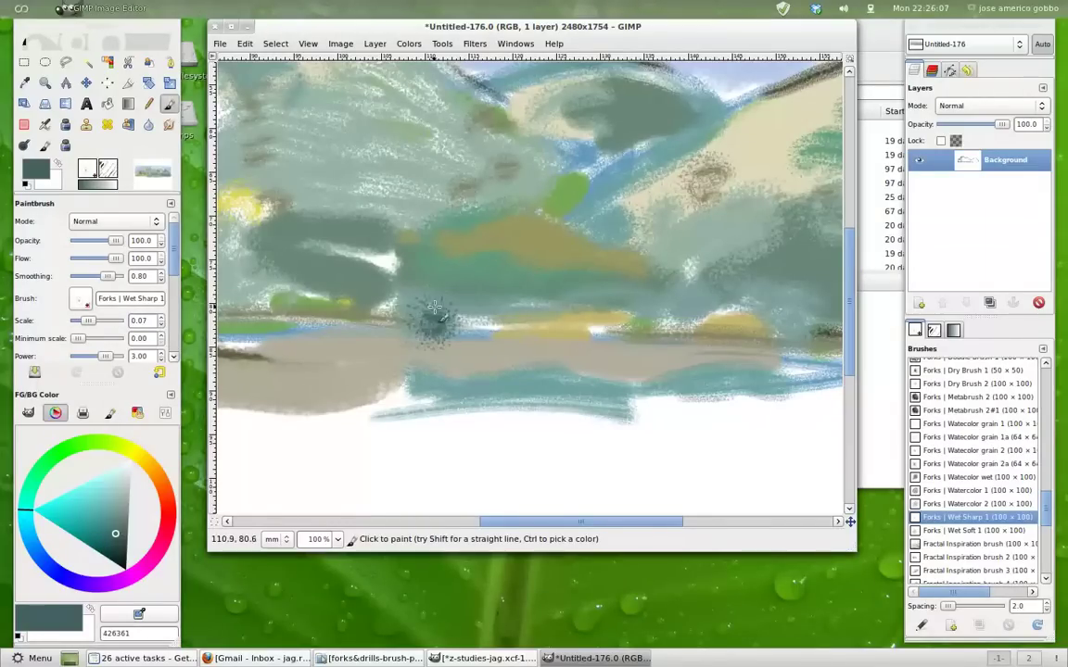
{"action": "left_click", "coordinate": [162, 318]}
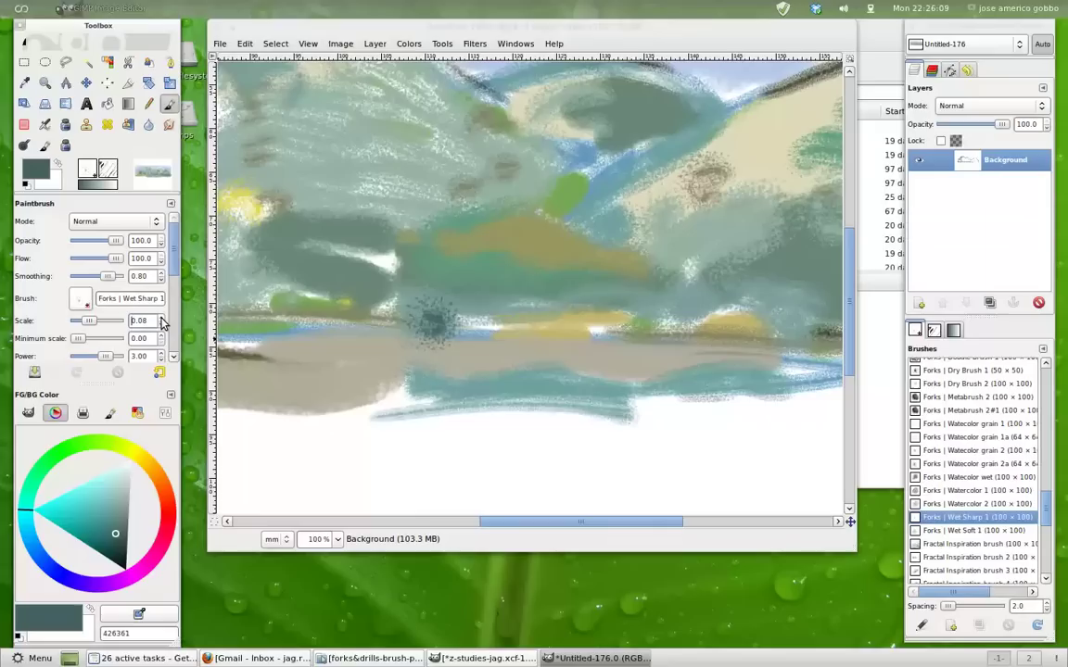
{"action": "left_click", "coordinate": [430, 313]}
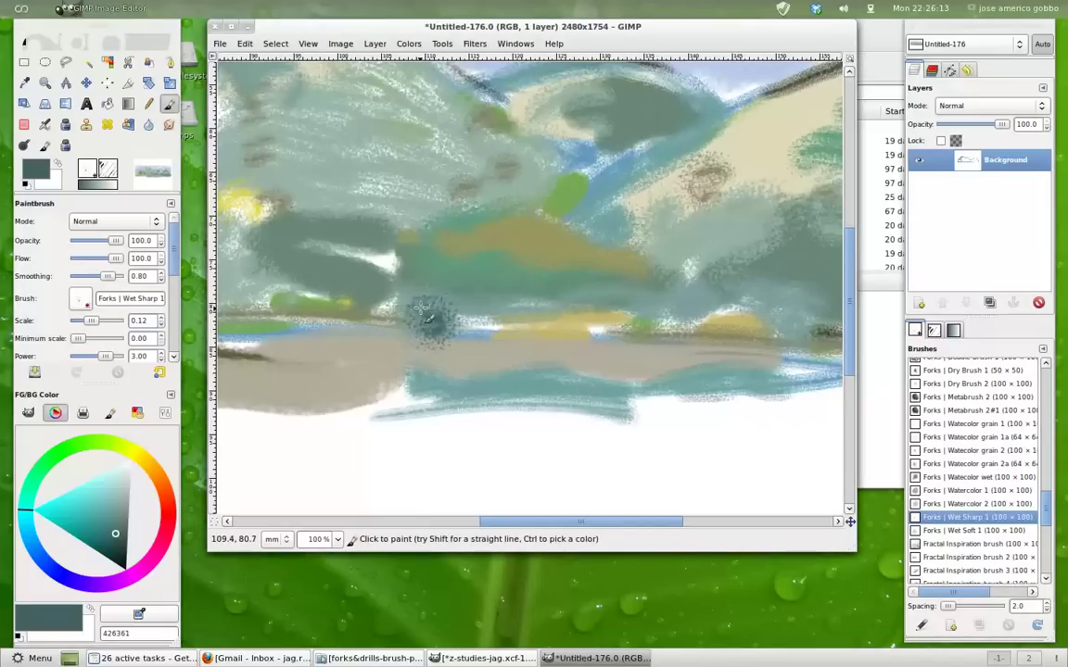
{"action": "left_click", "coordinate": [161, 318]}
{"action": "left_click", "coordinate": [161, 318]}
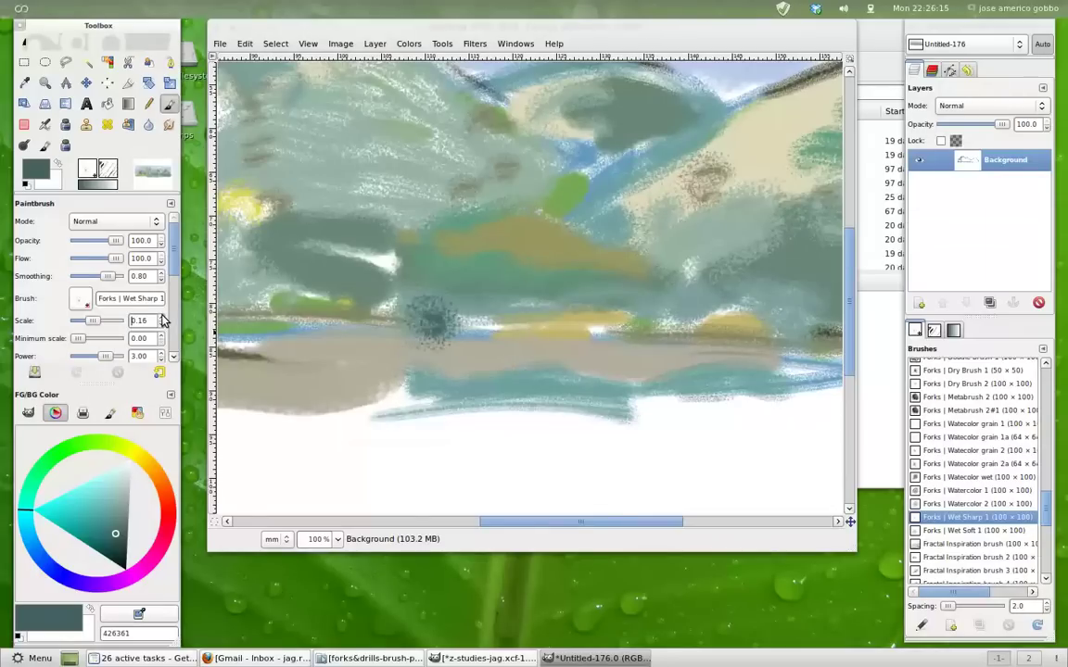
{"action": "left_click", "coordinate": [426, 315]}
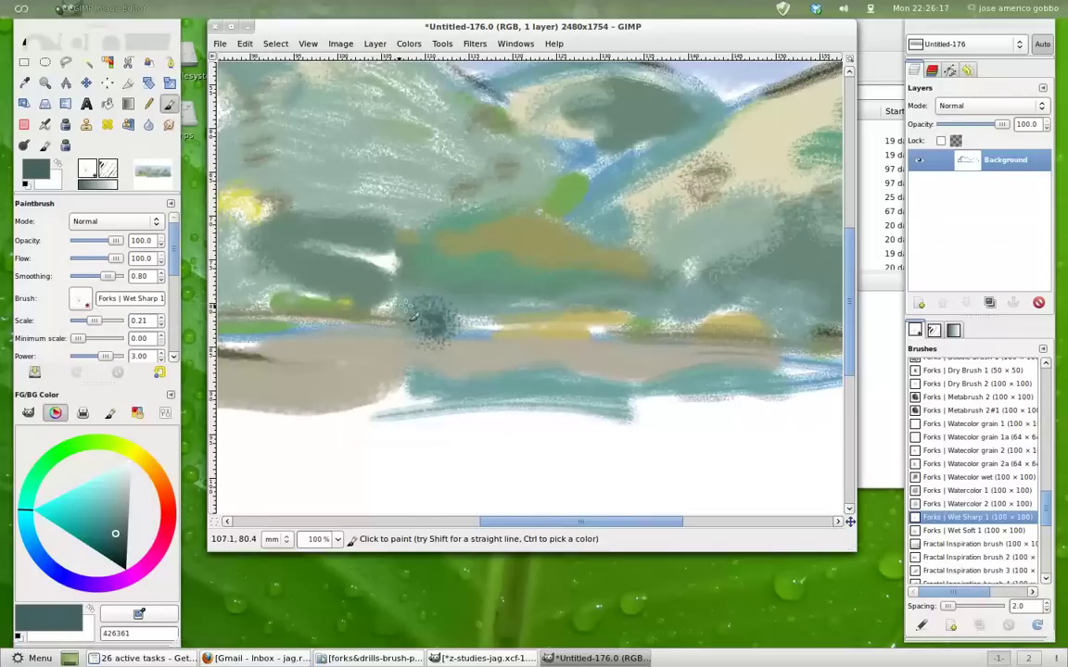
{"action": "left_click", "coordinate": [419, 310]}
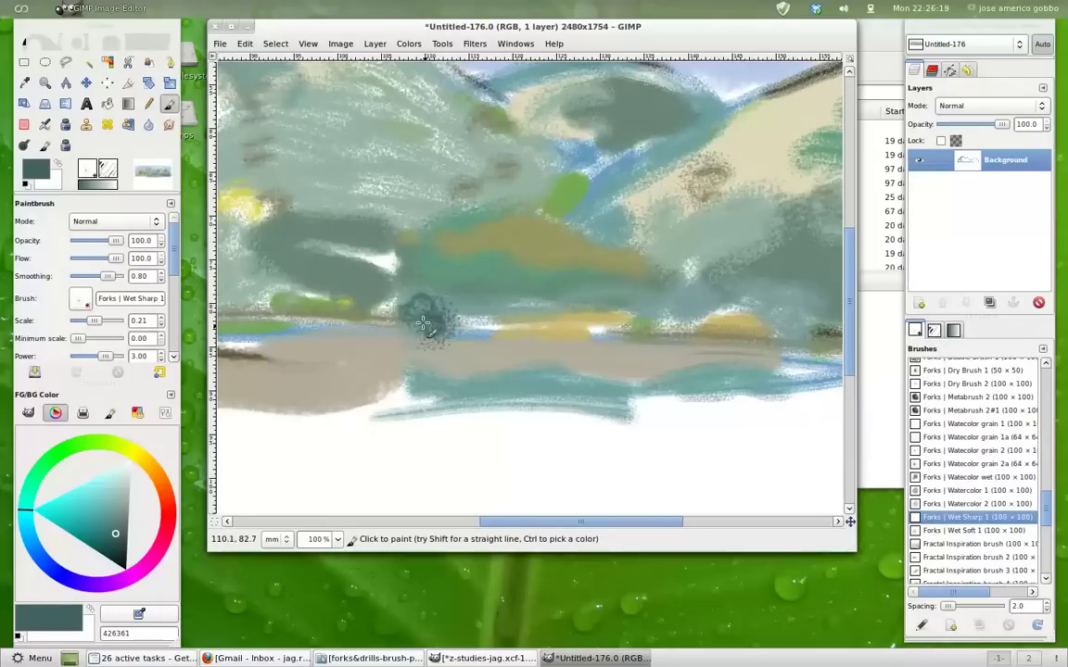
{"action": "left_click_drag", "start_coordinate": [497, 313], "coordinate": [499, 329]}
{"action": "left_click_drag", "start_coordinate": [563, 307], "coordinate": [570, 326]}
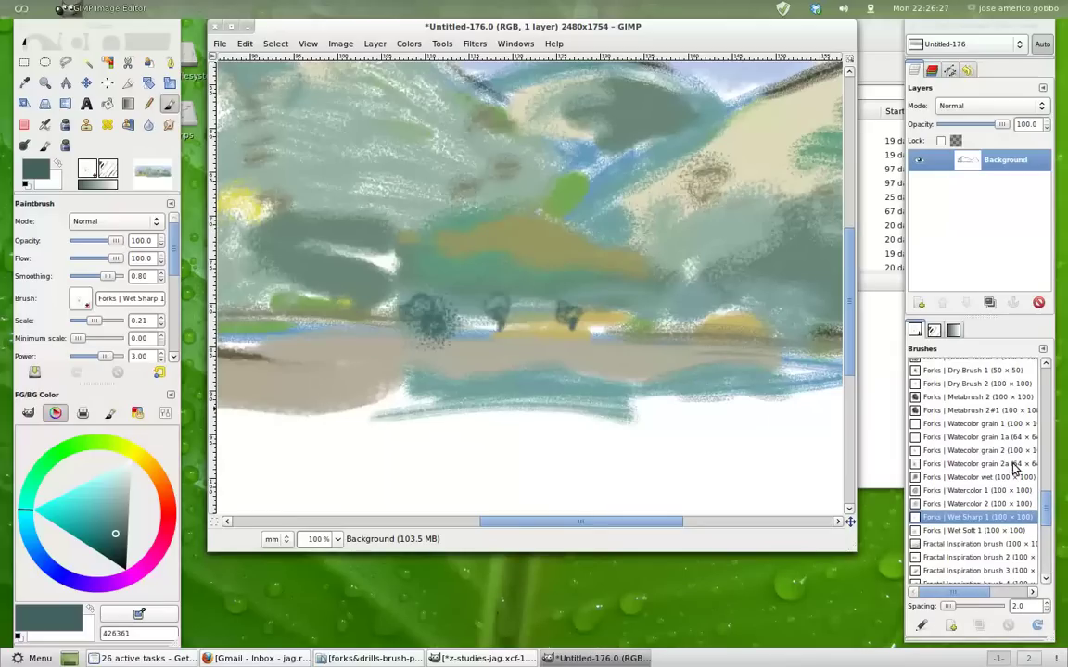
Step: Try a watercolour grain brush, then the Dry Brush, dabbing dark tree crowns
{"action": "left_click", "coordinate": [929, 425]}
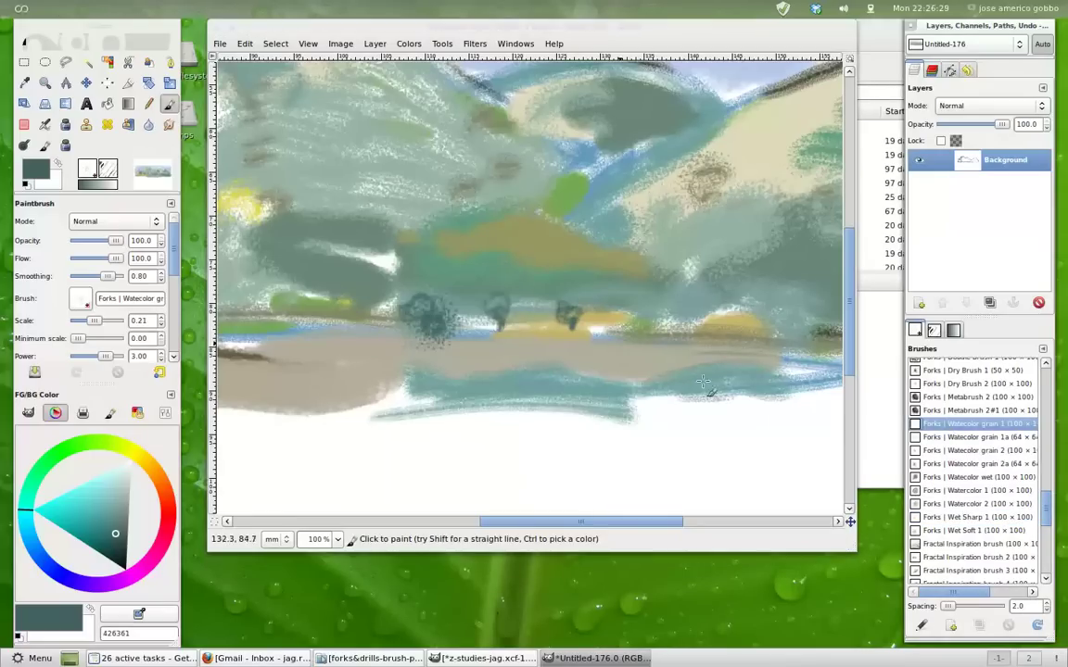
{"action": "left_click_drag", "start_coordinate": [562, 314], "coordinate": [569, 317]}
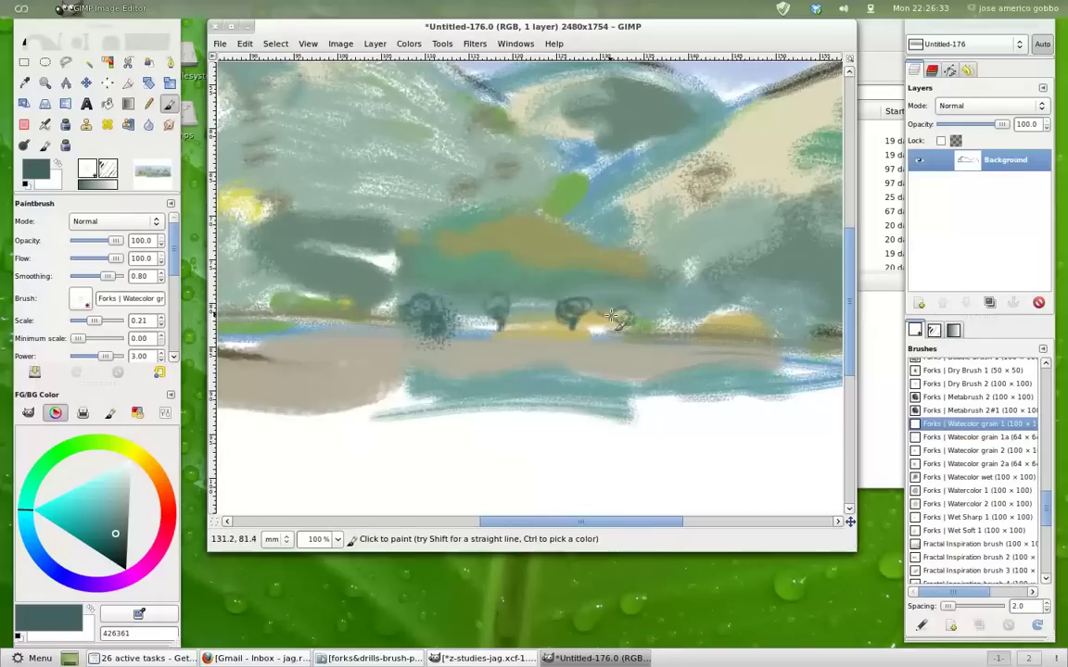
{"action": "left_click", "coordinate": [658, 326]}
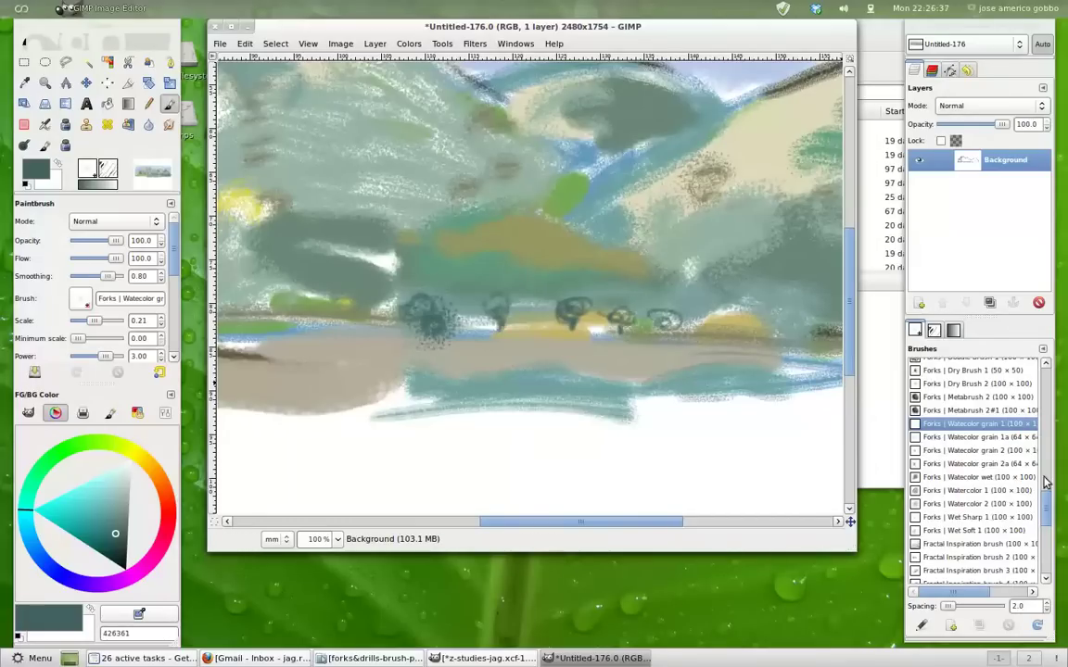
{"action": "left_click_drag", "start_coordinate": [1043, 503], "coordinate": [1040, 483]}
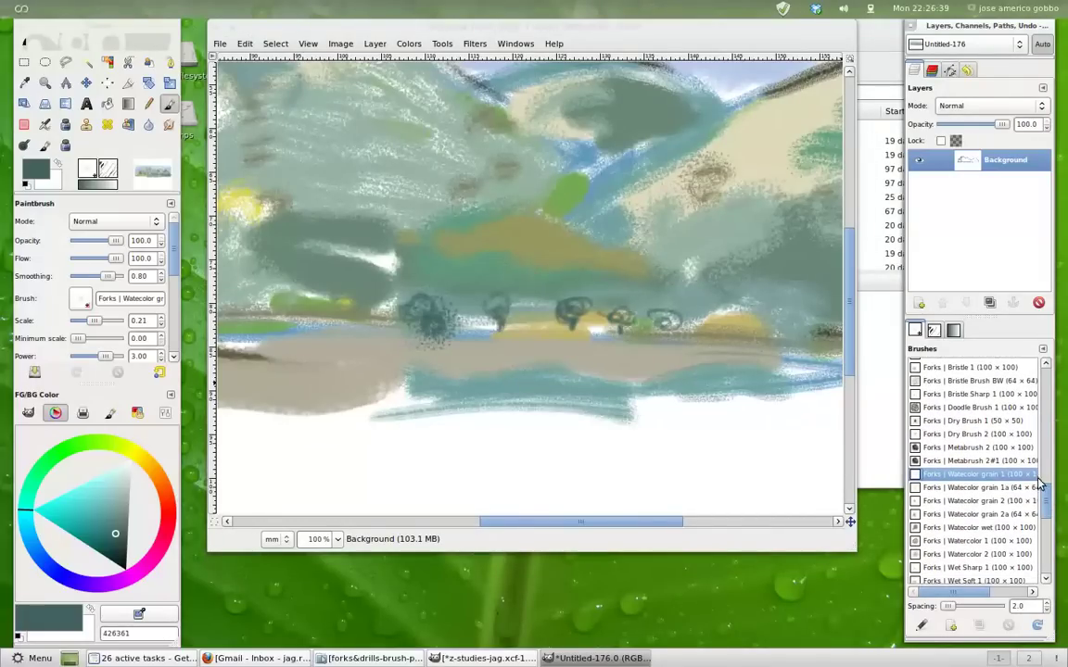
{"action": "left_click", "coordinate": [973, 421]}
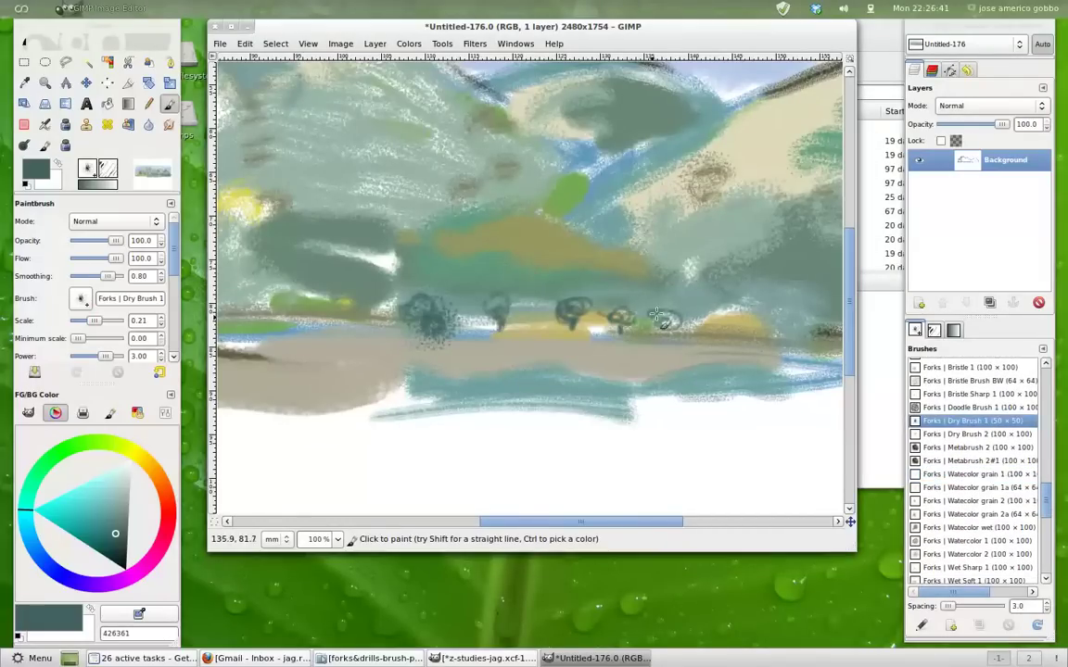
{"action": "left_click_drag", "start_coordinate": [671, 320], "coordinate": [572, 320]}
Step: Paint brighter teal foliage onto the foreground tree crowns
{"action": "left_click", "coordinate": [107, 517]}
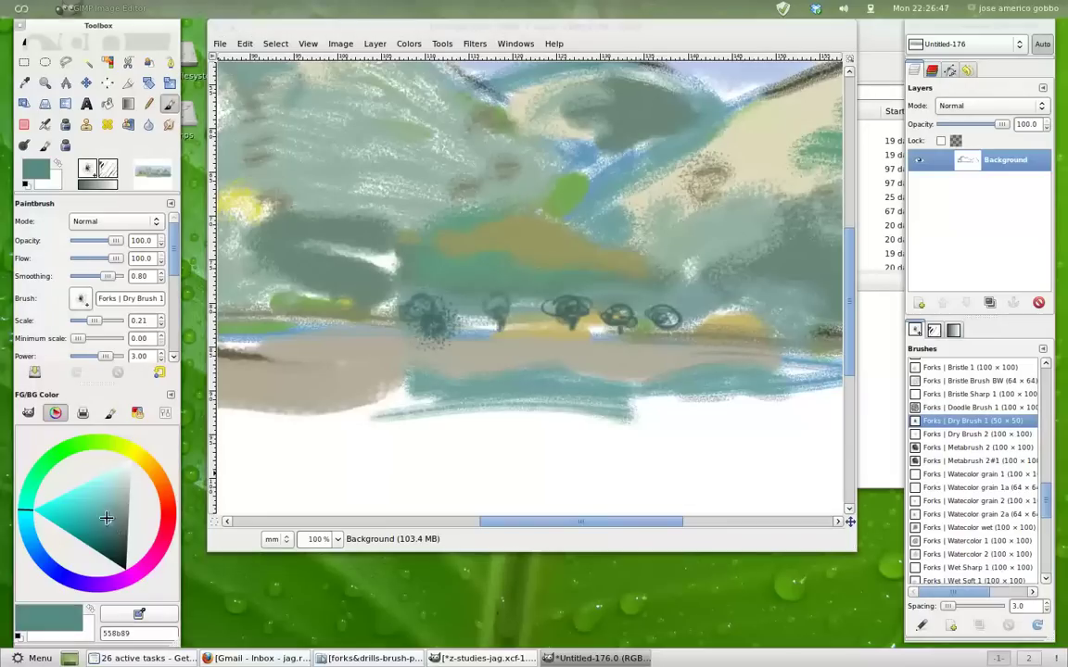
{"action": "left_click_drag", "start_coordinate": [105, 518], "coordinate": [81, 526]}
{"action": "left_click_drag", "start_coordinate": [546, 308], "coordinate": [582, 308]}
{"action": "left_click_drag", "start_coordinate": [491, 306], "coordinate": [499, 303]}
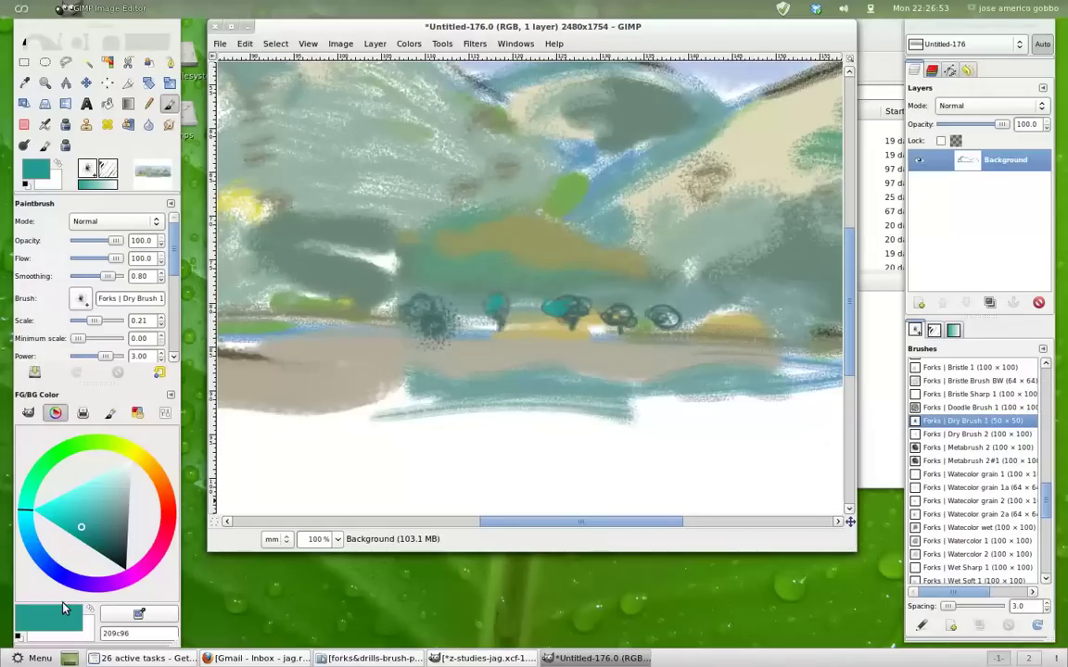
Step: Repaint the foreground trees in light green, adding highlights to the dark left tree
{"action": "left_click", "coordinate": [74, 448]}
{"action": "left_click_drag", "start_coordinate": [93, 506], "coordinate": [104, 518]}
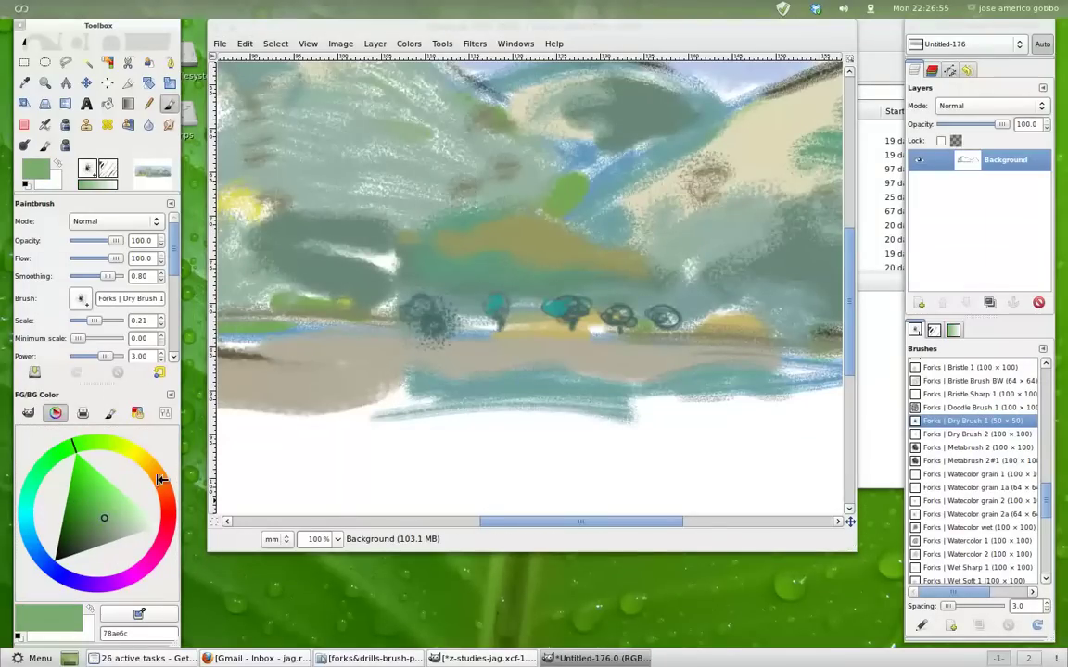
{"action": "left_click_drag", "start_coordinate": [556, 306], "coordinate": [582, 310]}
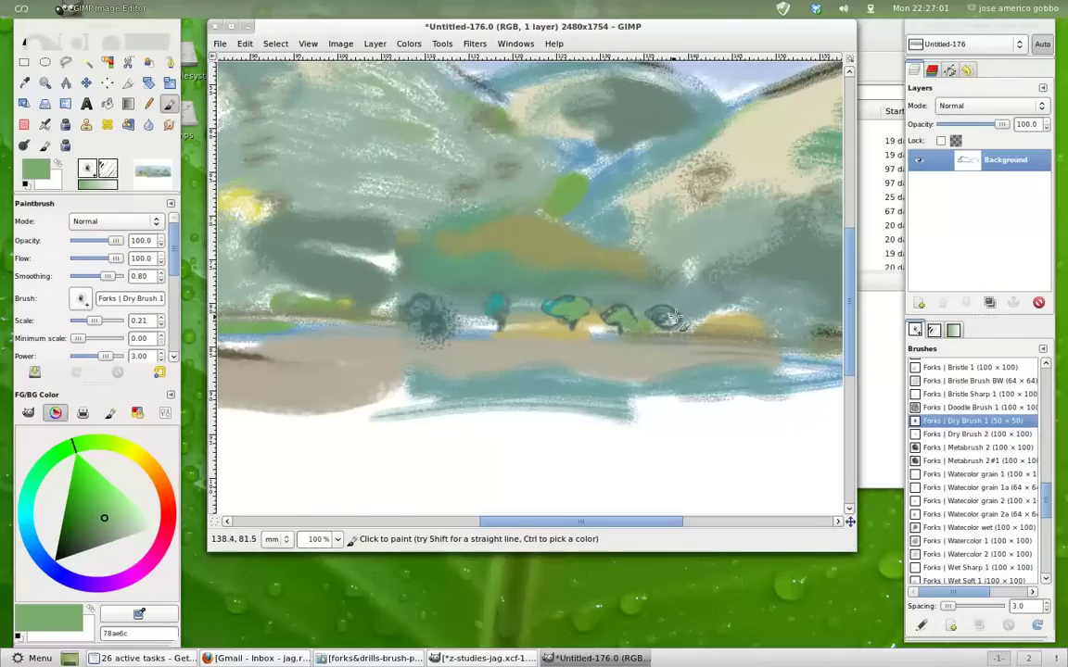
{"action": "left_click_drag", "start_coordinate": [673, 316], "coordinate": [669, 317]}
{"action": "left_click_drag", "start_coordinate": [506, 298], "coordinate": [487, 306]}
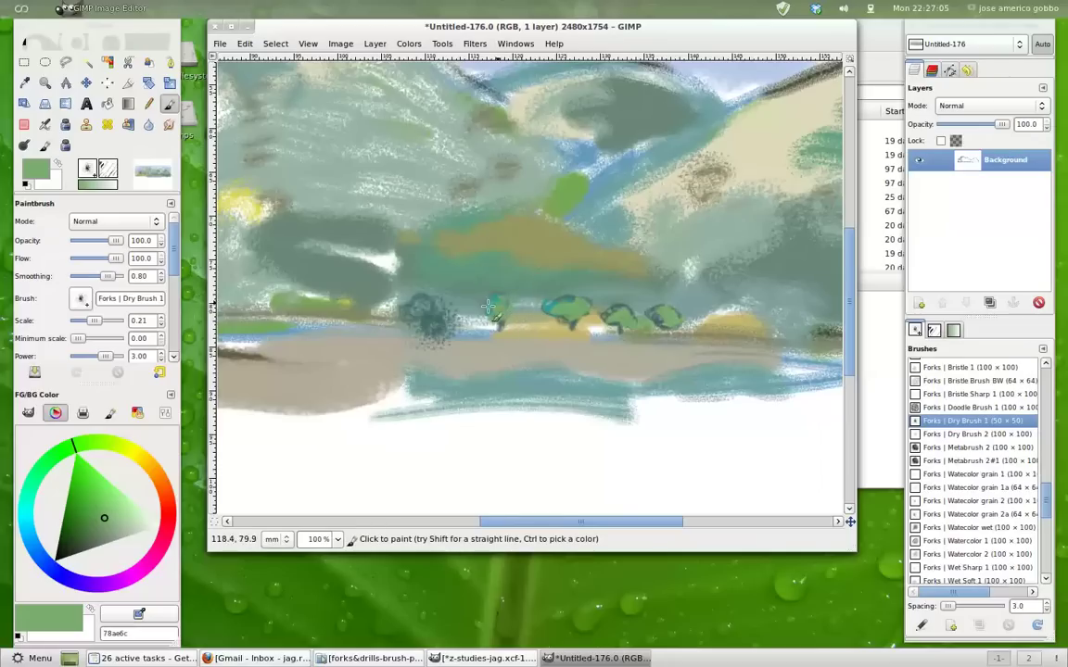
{"action": "left_click_drag", "start_coordinate": [397, 315], "coordinate": [416, 298]}
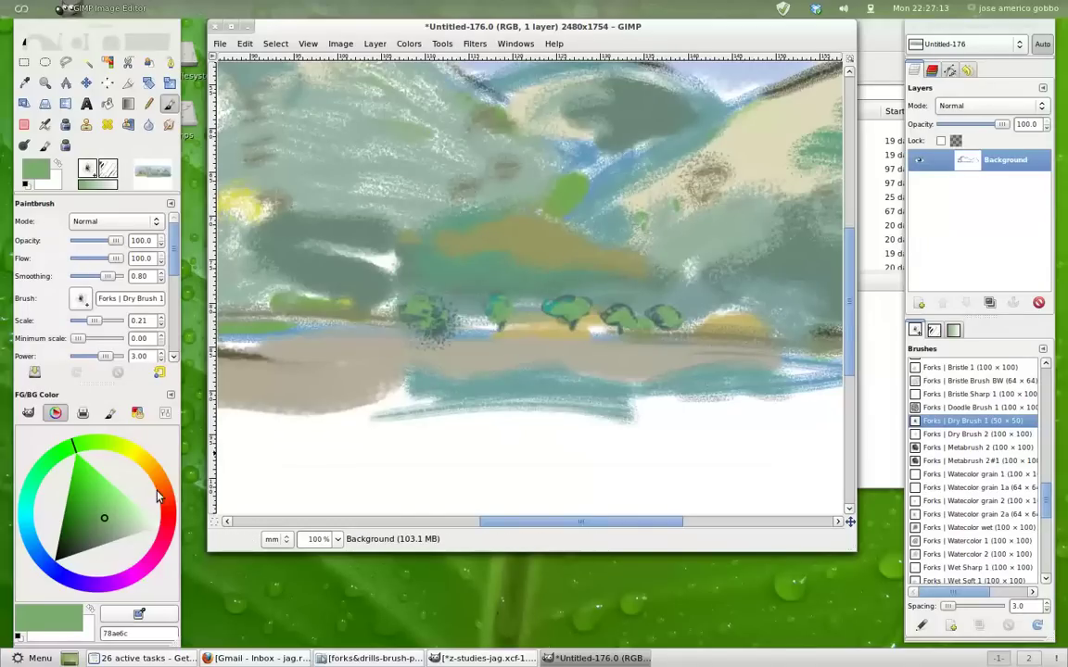
Step: Dab small dark-green shrubs across the beige right-hand hillside and upper hill
{"action": "left_click", "coordinate": [85, 529]}
{"action": "left_click", "coordinate": [671, 201]}
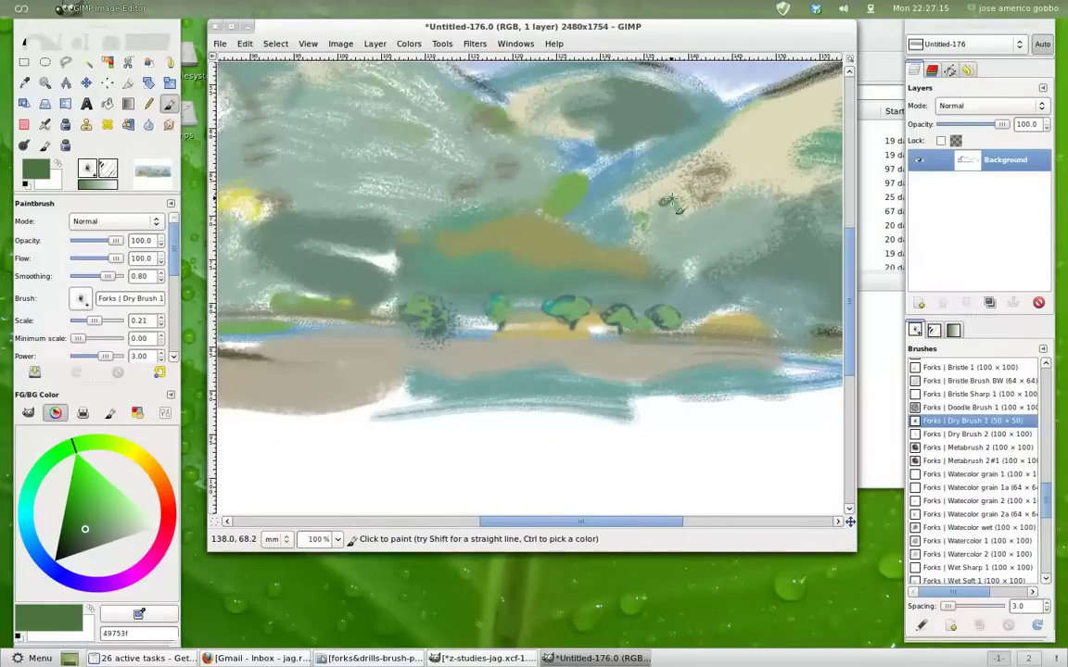
{"action": "left_click", "coordinate": [94, 523]}
{"action": "left_click", "coordinate": [663, 189]}
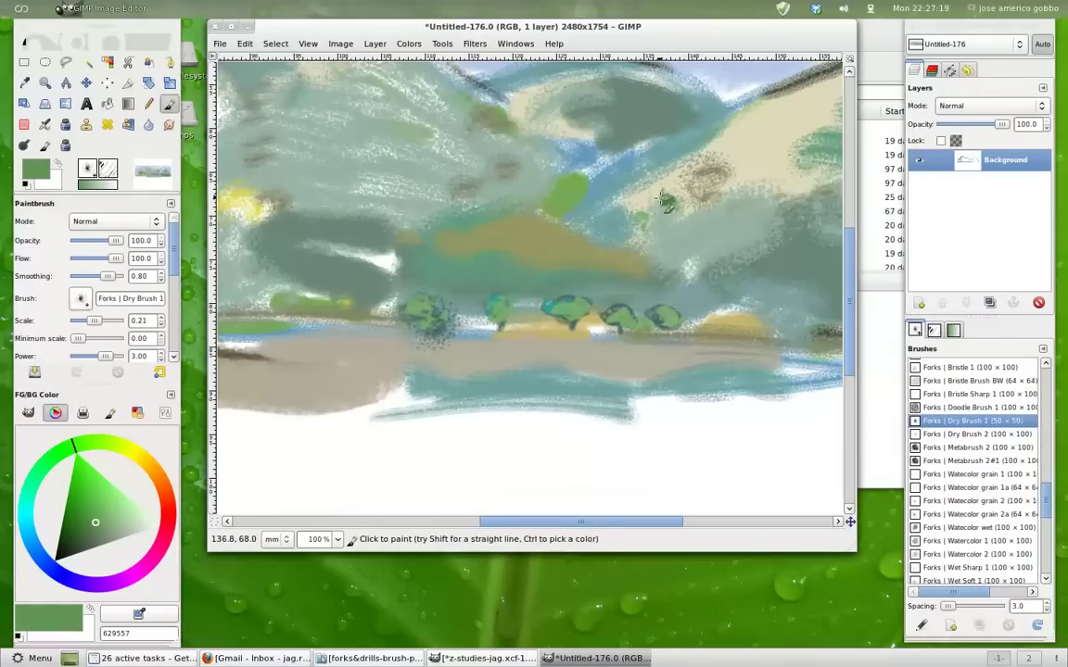
{"action": "left_click", "coordinate": [644, 204]}
{"action": "left_click", "coordinate": [643, 218]}
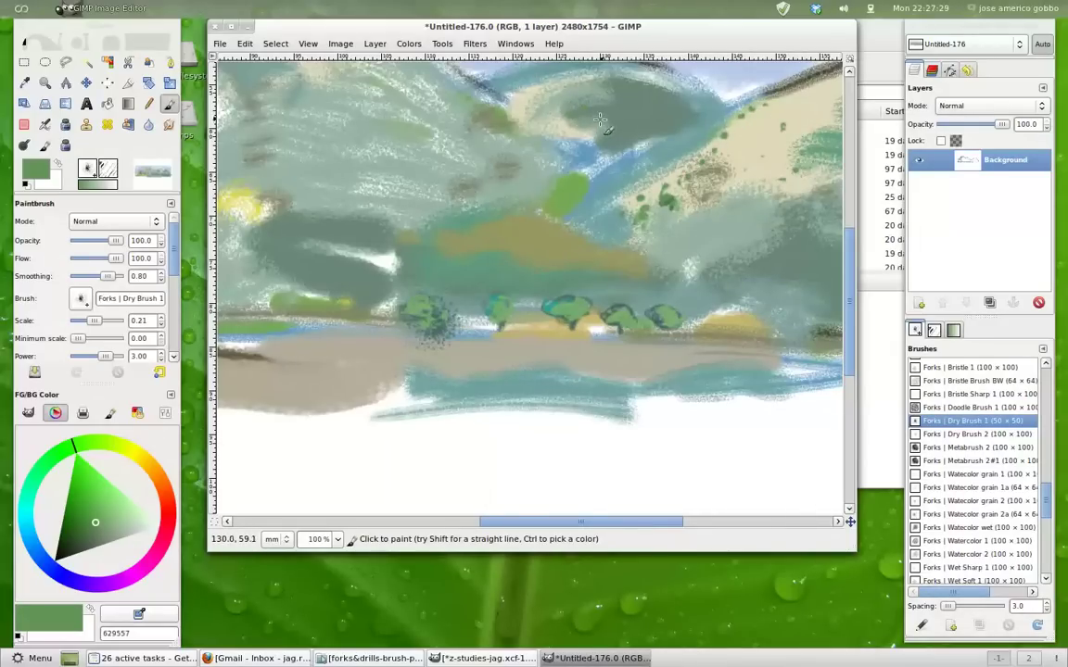
{"action": "left_click", "coordinate": [77, 528]}
{"action": "left_click", "coordinate": [605, 113]}
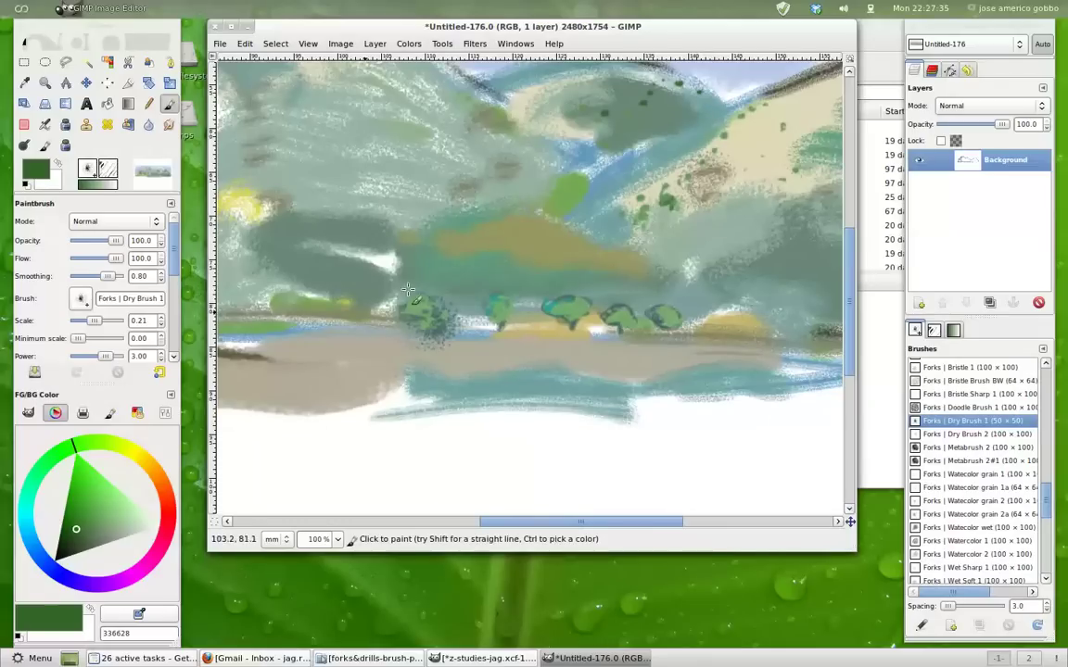
Step: Brush dark grey-green diagonal strokes across the upper hills
{"action": "left_click", "coordinate": [101, 530]}
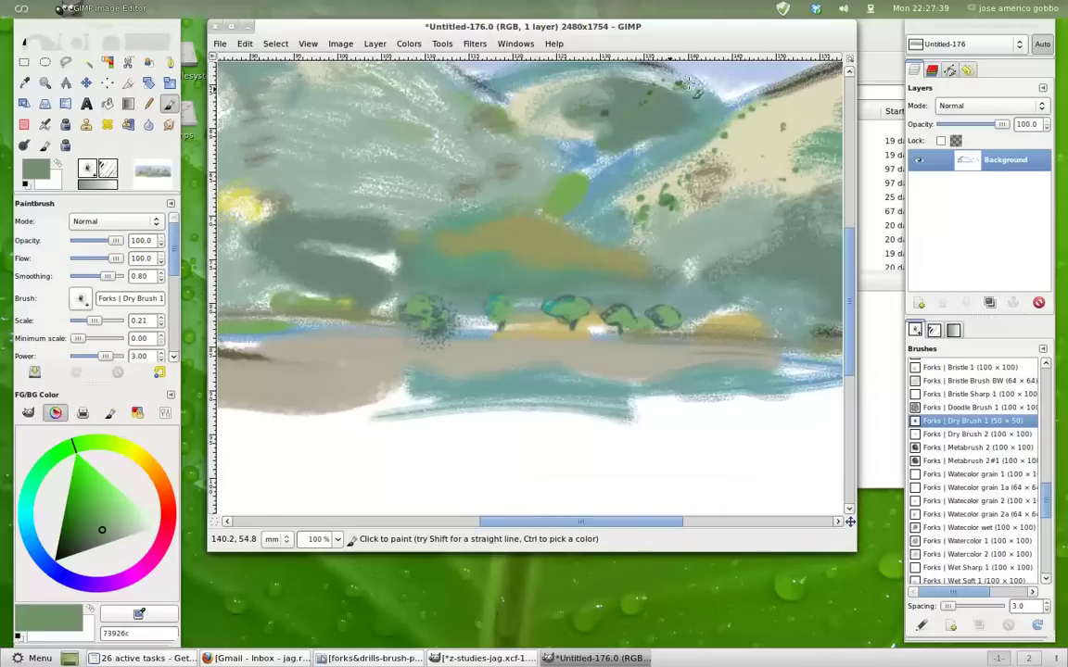
{"action": "left_click_drag", "start_coordinate": [512, 107], "coordinate": [616, 144]}
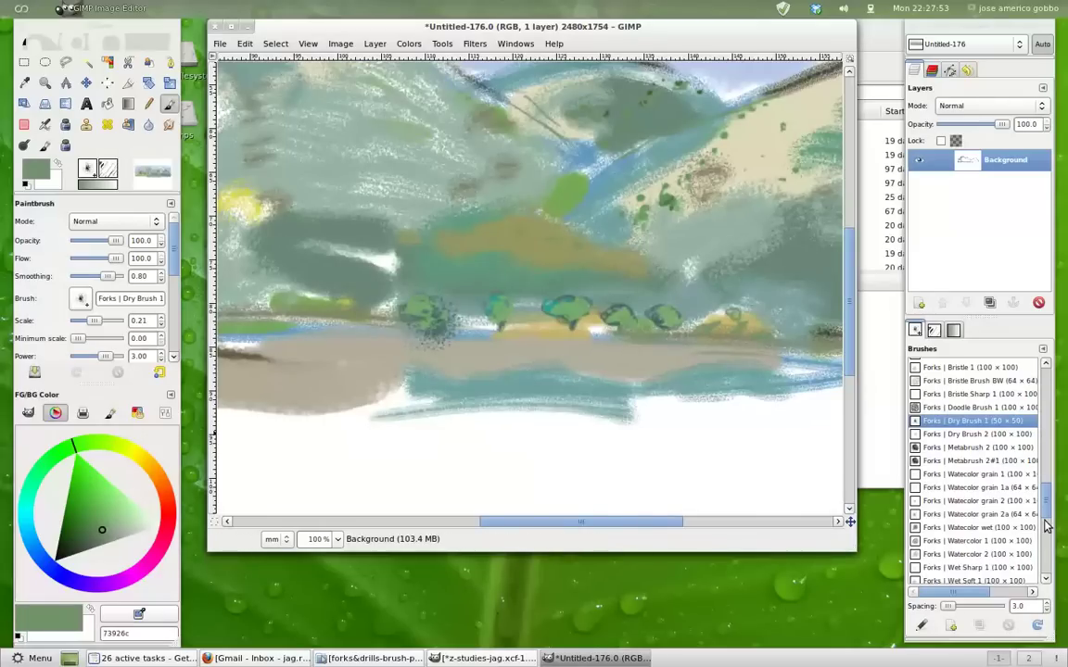
{"action": "scroll", "coordinate": [1046, 525], "scroll_direction": "down", "scroll_amount": 2}
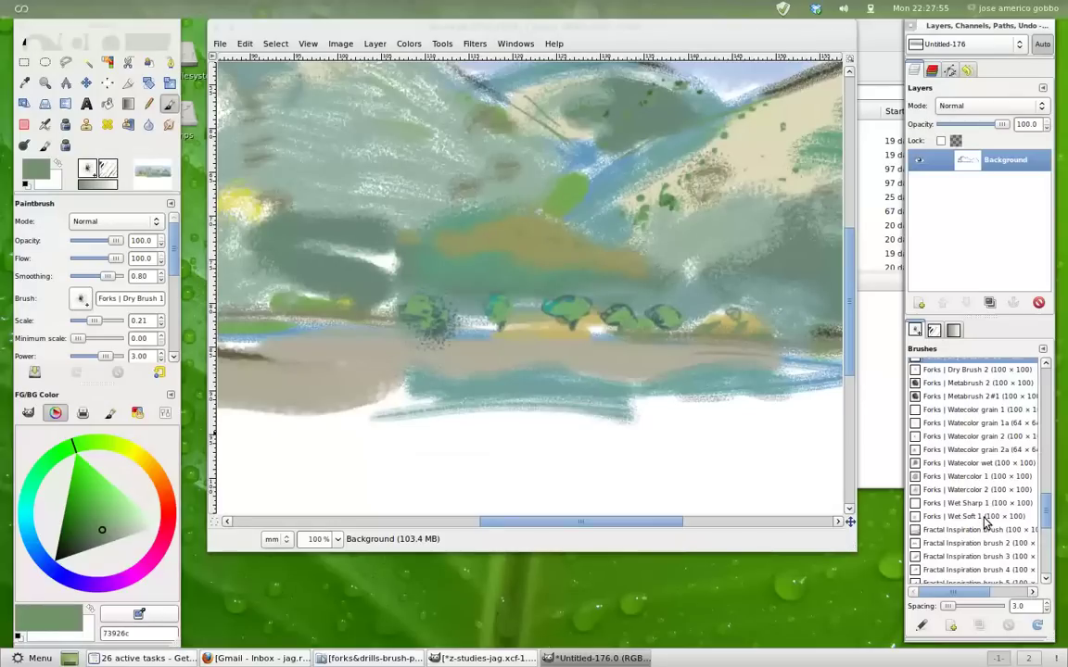
Step: With Wet Sharp 1, cover the right-hand tree and paint darker green along ridge and slopes
{"action": "left_click", "coordinate": [981, 503]}
{"action": "mouse_move", "coordinate": [719, 328]}
{"action": "left_mouse_down"}
{"action": "mouse_move", "coordinate": [725, 285]}
{"action": "mouse_move", "coordinate": [757, 238]}
{"action": "left_mouse_up"}
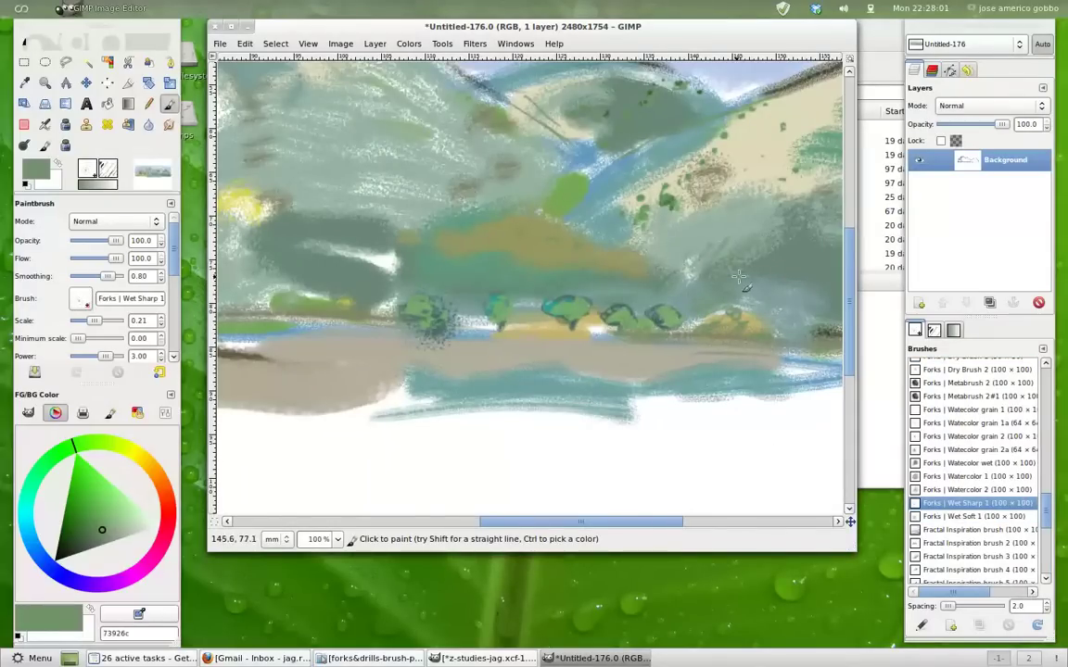
{"action": "key", "text": "bracketright"}
{"action": "mouse_move", "coordinate": [737, 200]}
{"action": "left_mouse_down"}
{"action": "mouse_move", "coordinate": [716, 176]}
{"action": "mouse_move", "coordinate": [760, 107]}
{"action": "mouse_move", "coordinate": [809, 135]}
{"action": "left_mouse_up"}
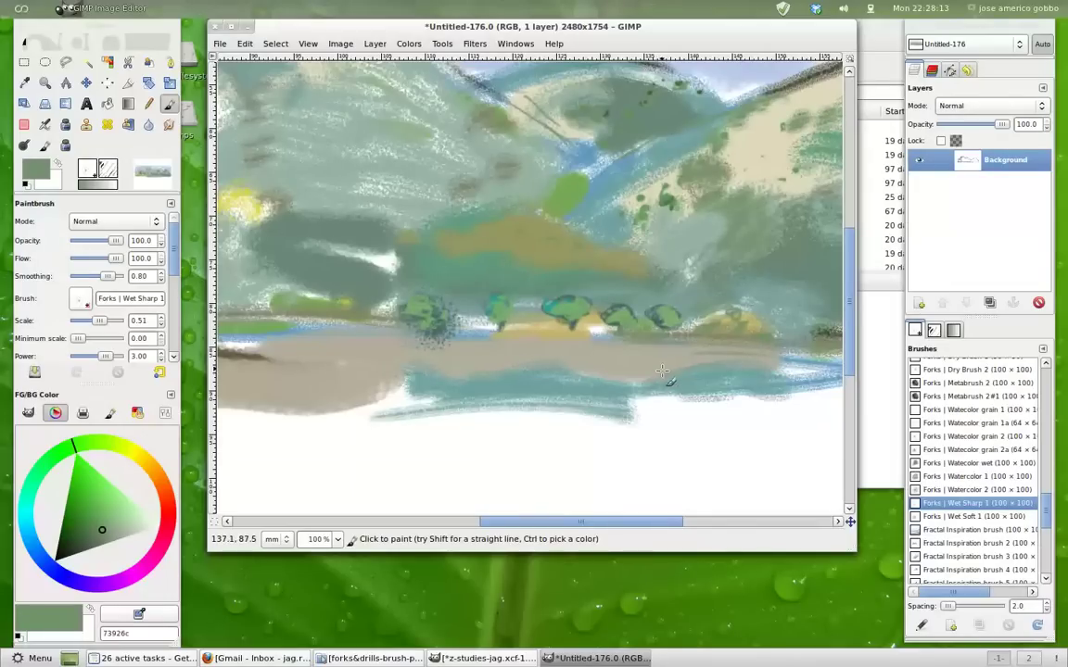
{"action": "scroll", "coordinate": [690, 391], "scroll_direction": "up", "scroll_amount": 5}
{"action": "scroll", "coordinate": [690, 391], "scroll_direction": "right", "scroll_amount": 5}
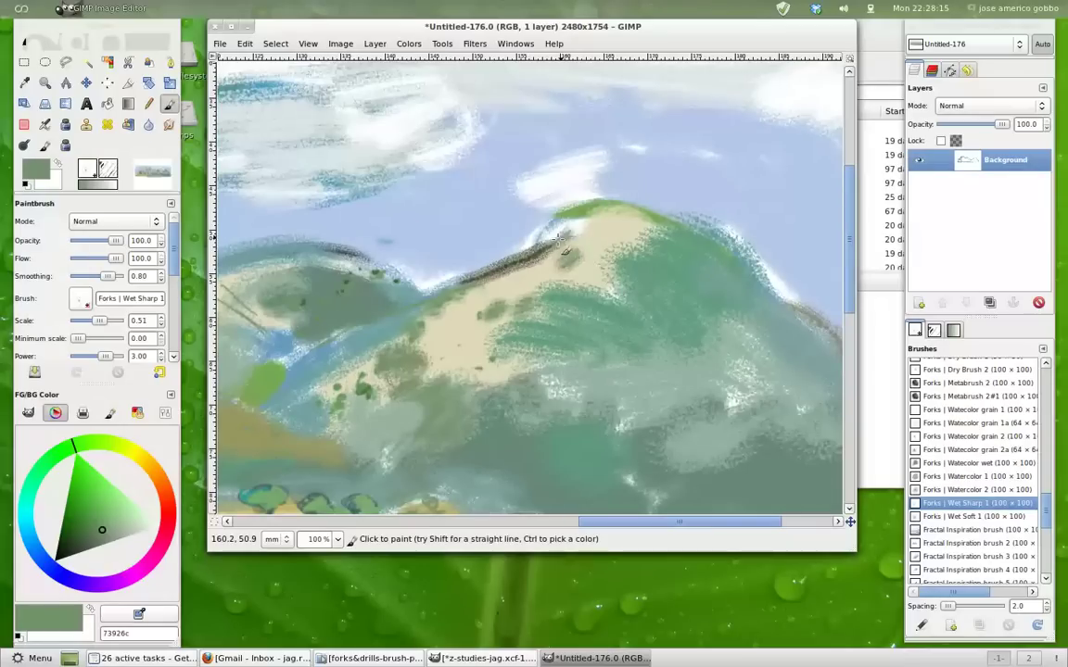
{"action": "left_click_drag", "start_coordinate": [579, 203], "coordinate": [654, 215]}
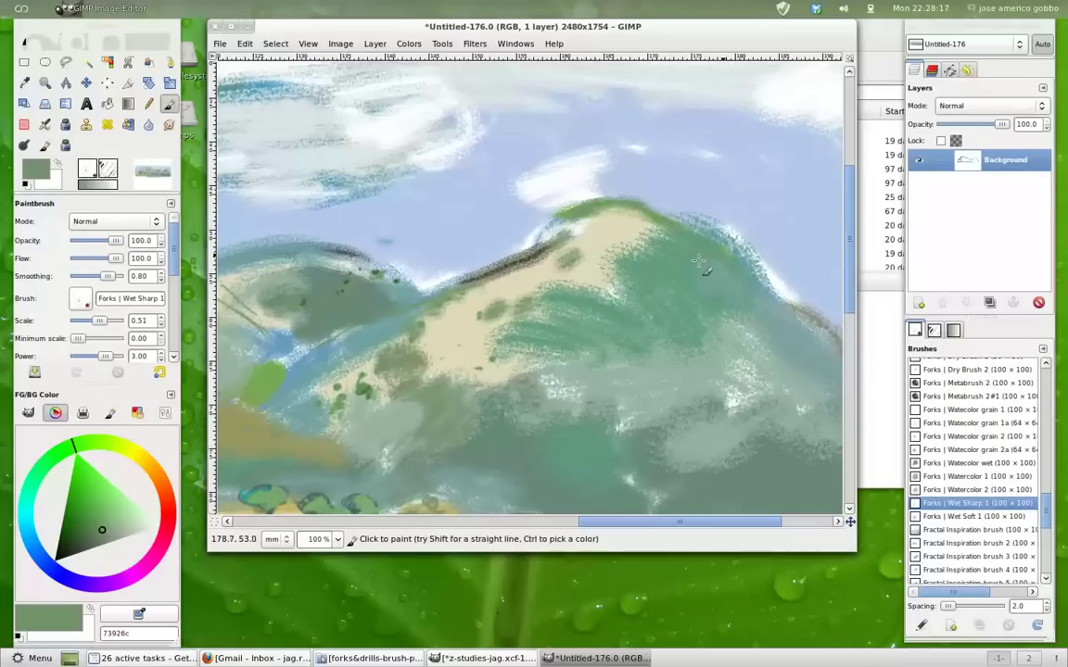
{"action": "mouse_move", "coordinate": [663, 308]}
{"action": "left_mouse_down"}
{"action": "mouse_move", "coordinate": [758, 370]}
{"action": "mouse_move", "coordinate": [727, 438]}
{"action": "left_mouse_up"}
{"action": "left_click_drag", "start_coordinate": [847, 260], "coordinate": [846, 306]}
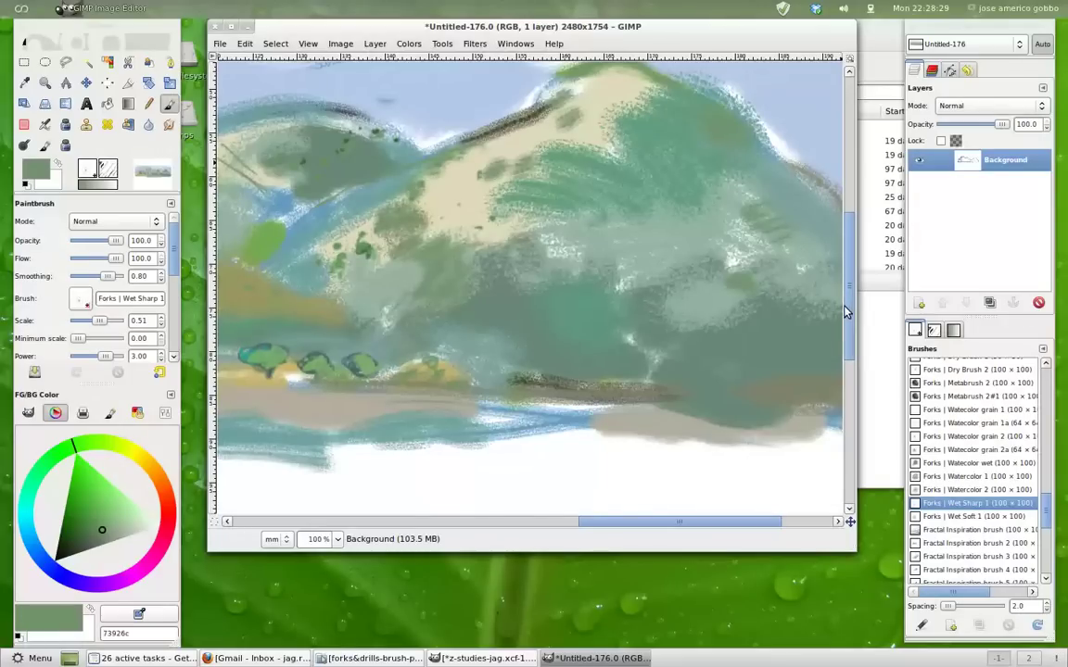
{"action": "key", "text": "minus"}
{"action": "key", "text": "minus"}
{"action": "key", "text": "minus"}
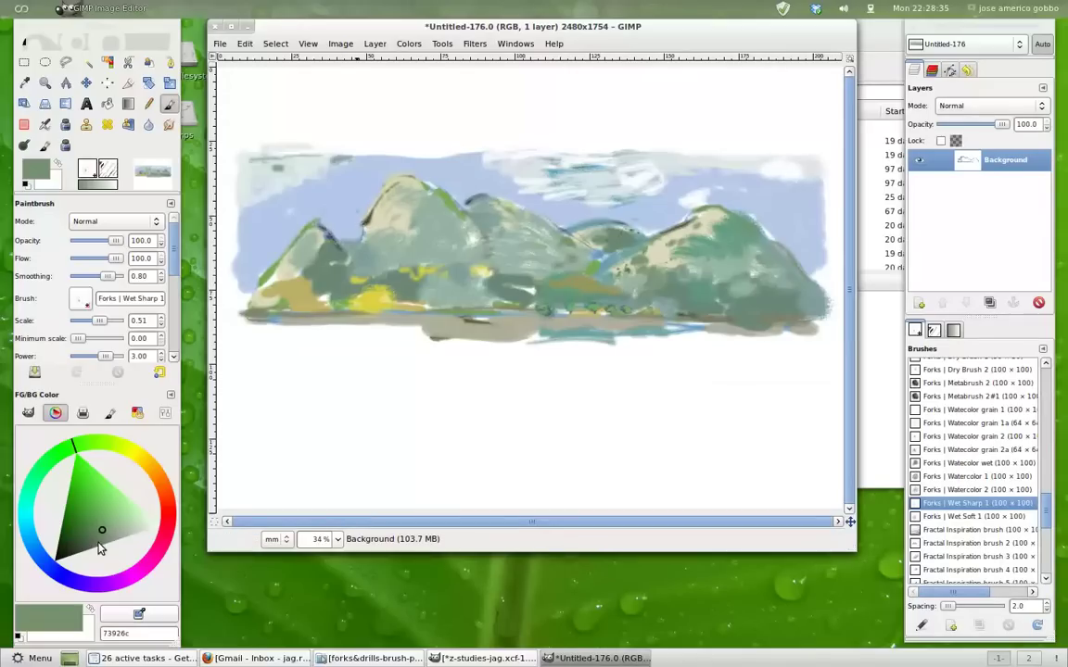
Step: Sign the lower right corner with small very-dark-green initials and 2012, redoing an oversized attempt
{"action": "left_click", "coordinate": [69, 548]}
{"action": "mouse_move", "coordinate": [766, 324]}
{"action": "left_mouse_down"}
{"action": "mouse_move", "coordinate": [771, 345]}
{"action": "mouse_move", "coordinate": [791, 341]}
{"action": "left_mouse_up"}
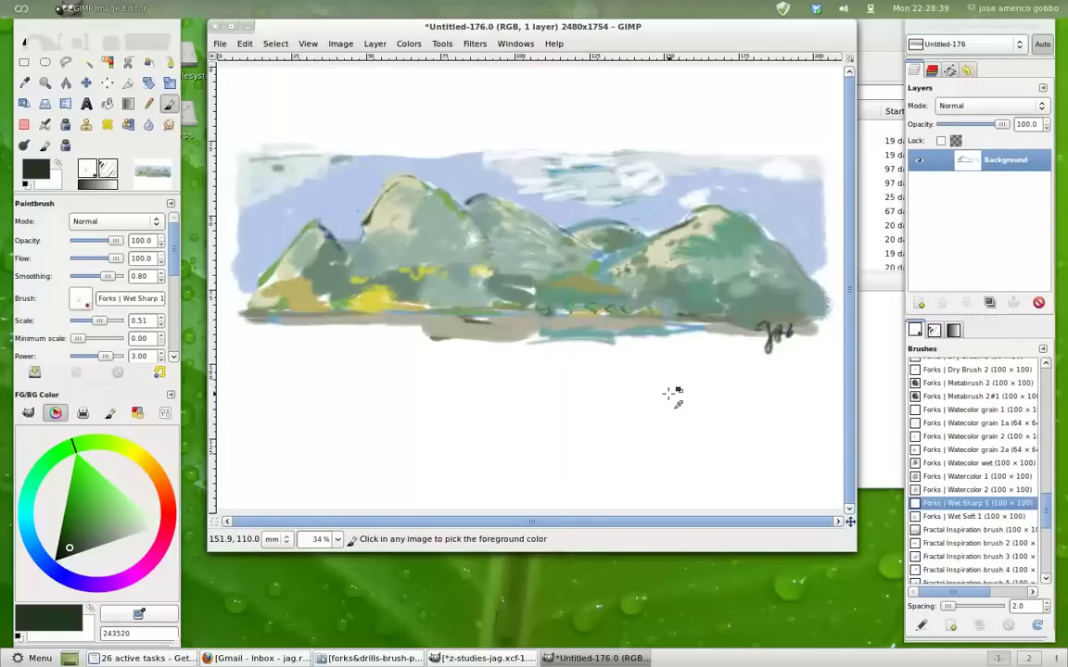
{"action": "key", "text": "ctrl+z"}
{"action": "key", "text": "ctrl+z"}
{"action": "key", "text": "ctrl+z"}
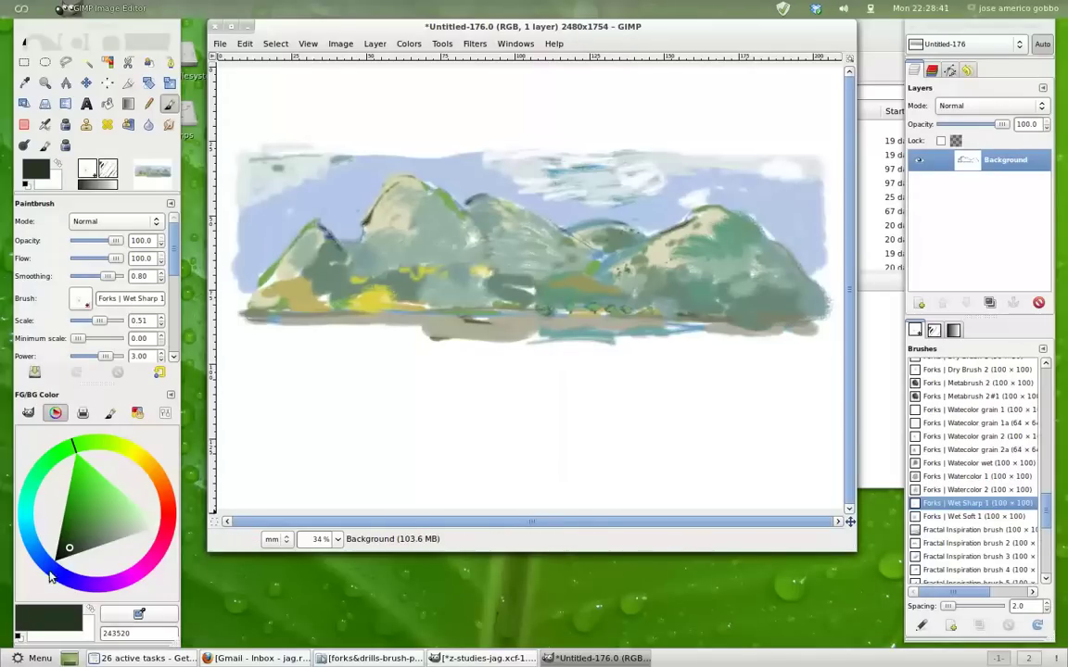
{"action": "left_click", "coordinate": [161, 324]}
{"action": "scroll", "coordinate": [161, 324], "scroll_direction": "down", "scroll_amount": 3}
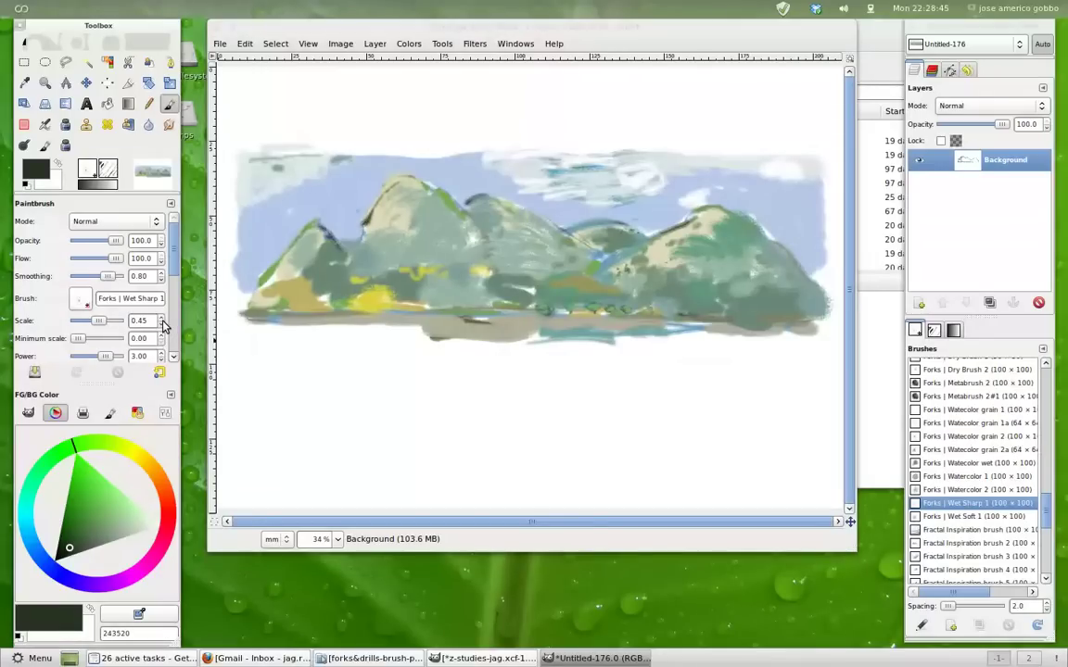
{"action": "scroll", "coordinate": [161, 324], "scroll_direction": "down", "scroll_amount": 10}
{"action": "scroll", "coordinate": [161, 323], "scroll_direction": "down", "scroll_amount": 10}
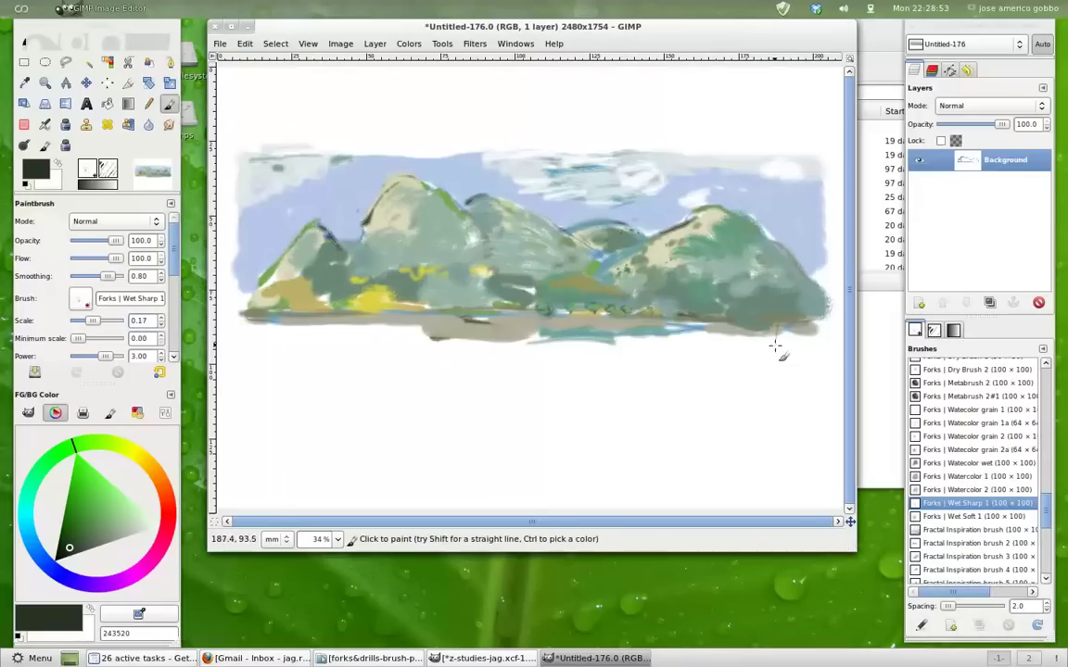
{"action": "mouse_move", "coordinate": [775, 344]}
{"action": "left_mouse_down"}
{"action": "mouse_move", "coordinate": [795, 333]}
{"action": "mouse_move", "coordinate": [820, 353]}
{"action": "mouse_move", "coordinate": [802, 364]}
{"action": "mouse_move", "coordinate": [817, 363]}
{"action": "left_mouse_up"}
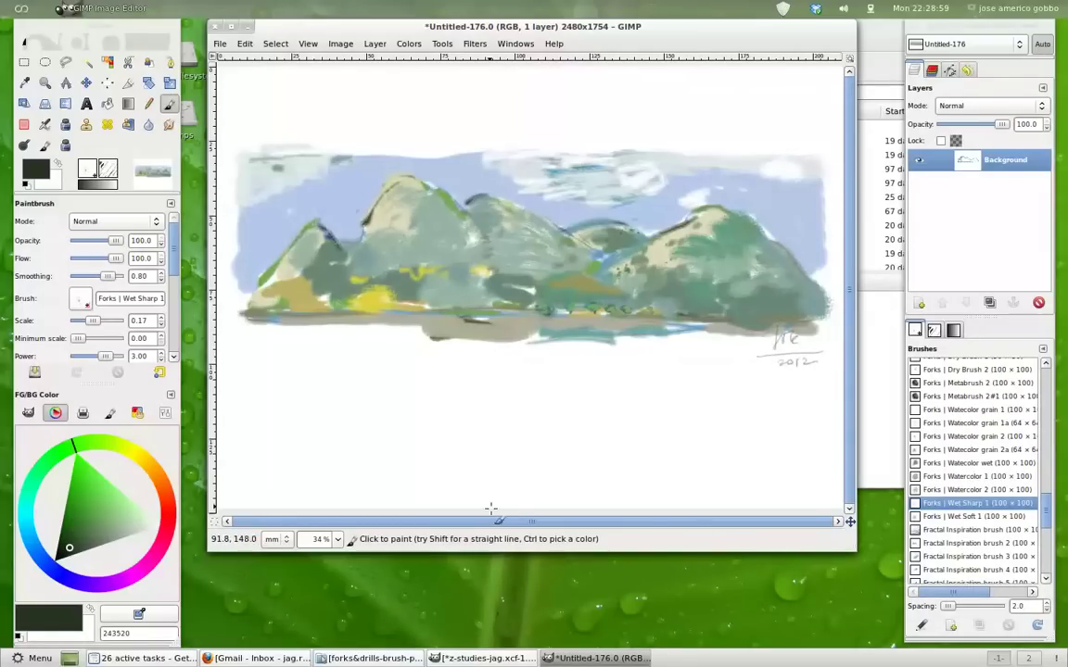
{"action": "key", "text": "ctrl"}
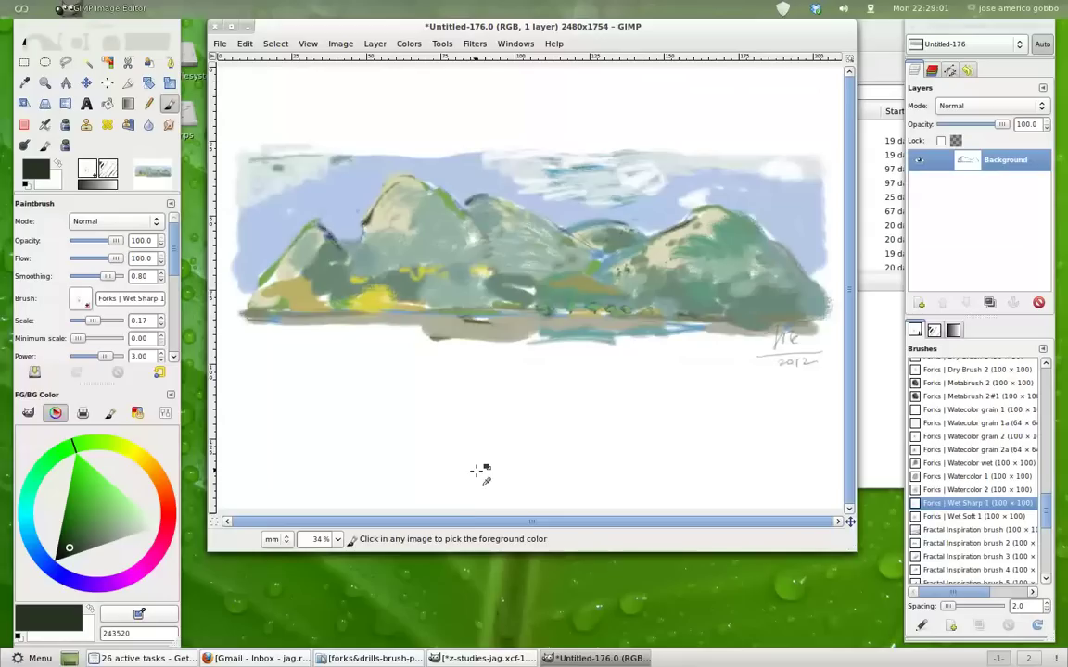